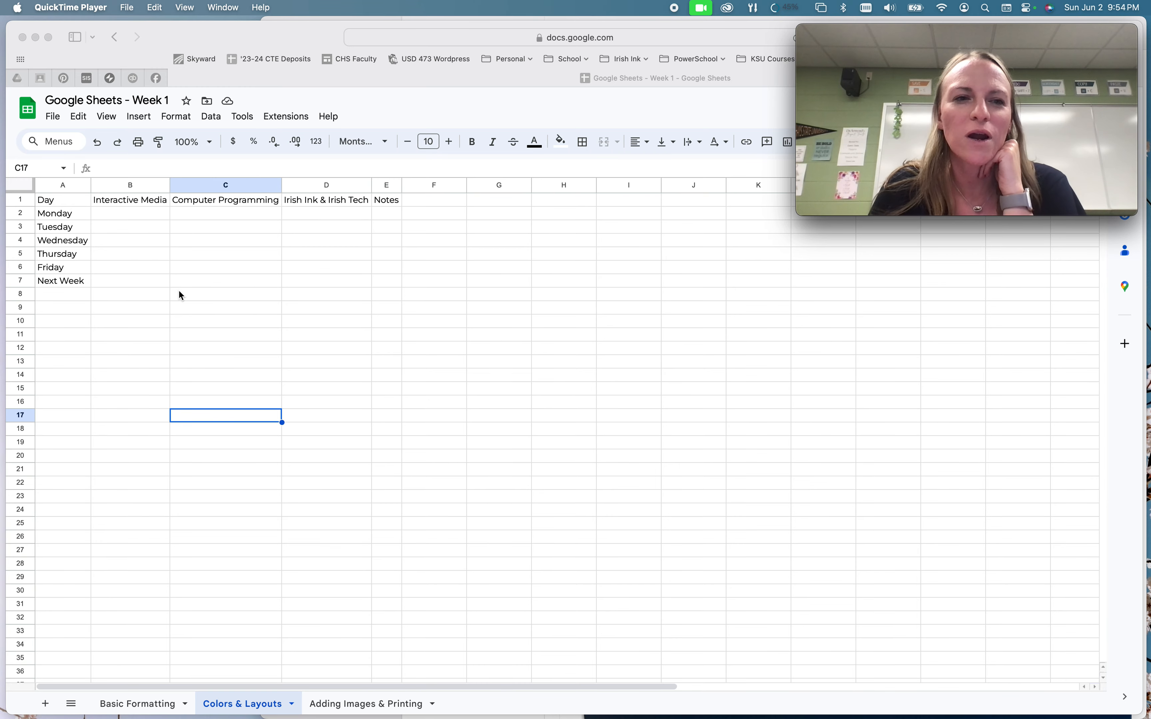
Make rows 2 through 7 (Monday to Next Week) equally tall, about five times their height, and make header row 1 slightly taller
click(111, 219)
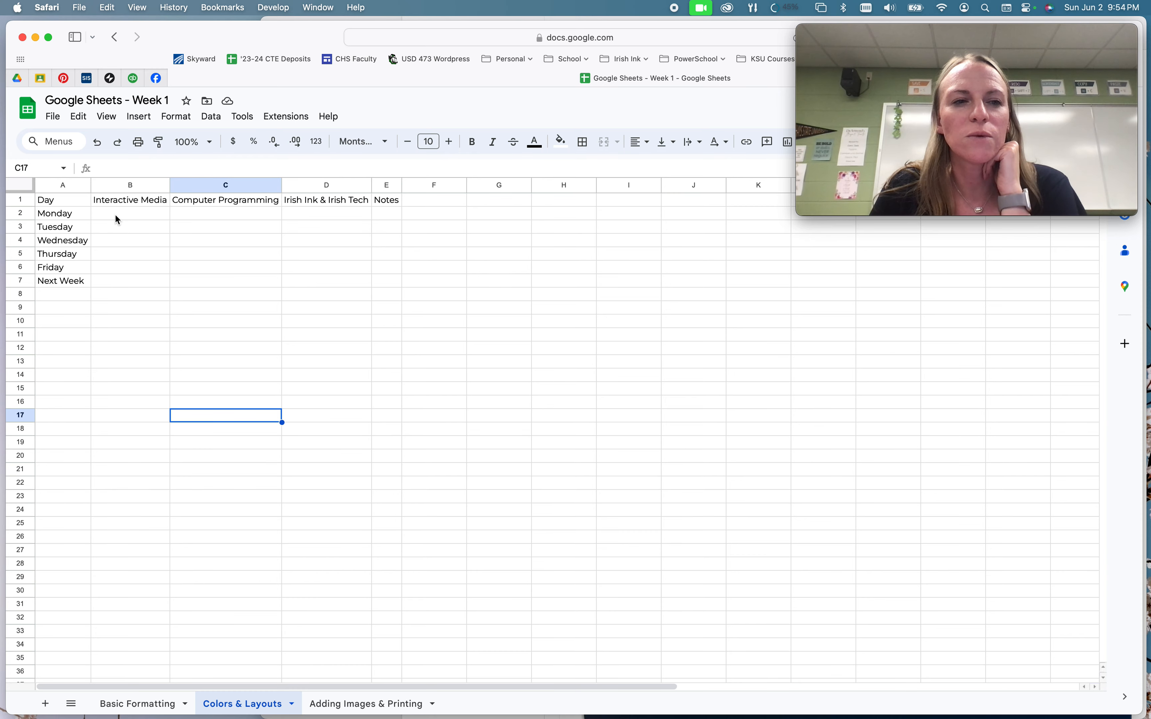
click(141, 216)
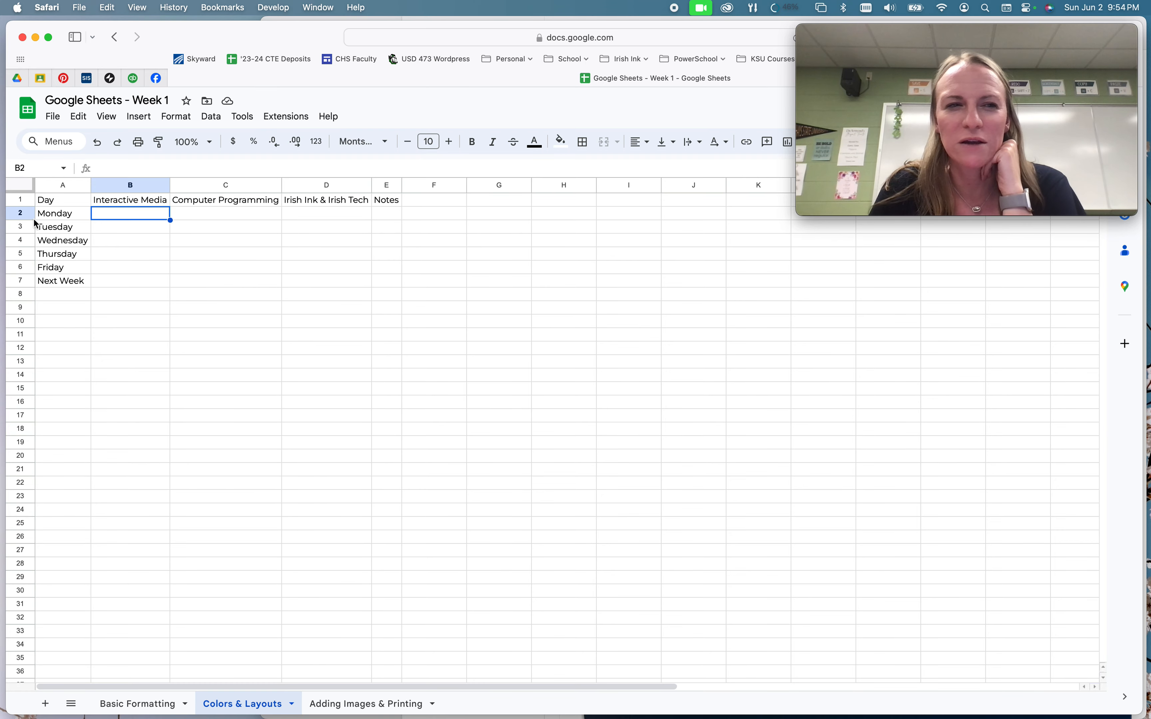
drag(20, 213, 21, 344)
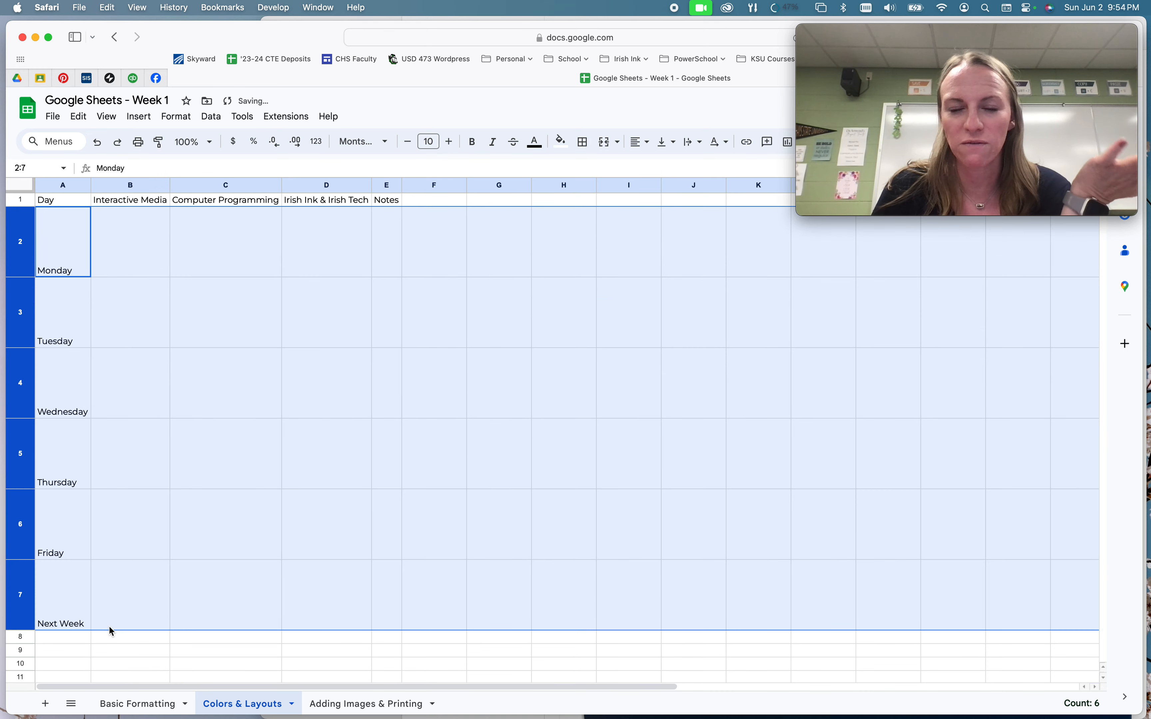
click(123, 363)
drag(22, 250, 21, 585)
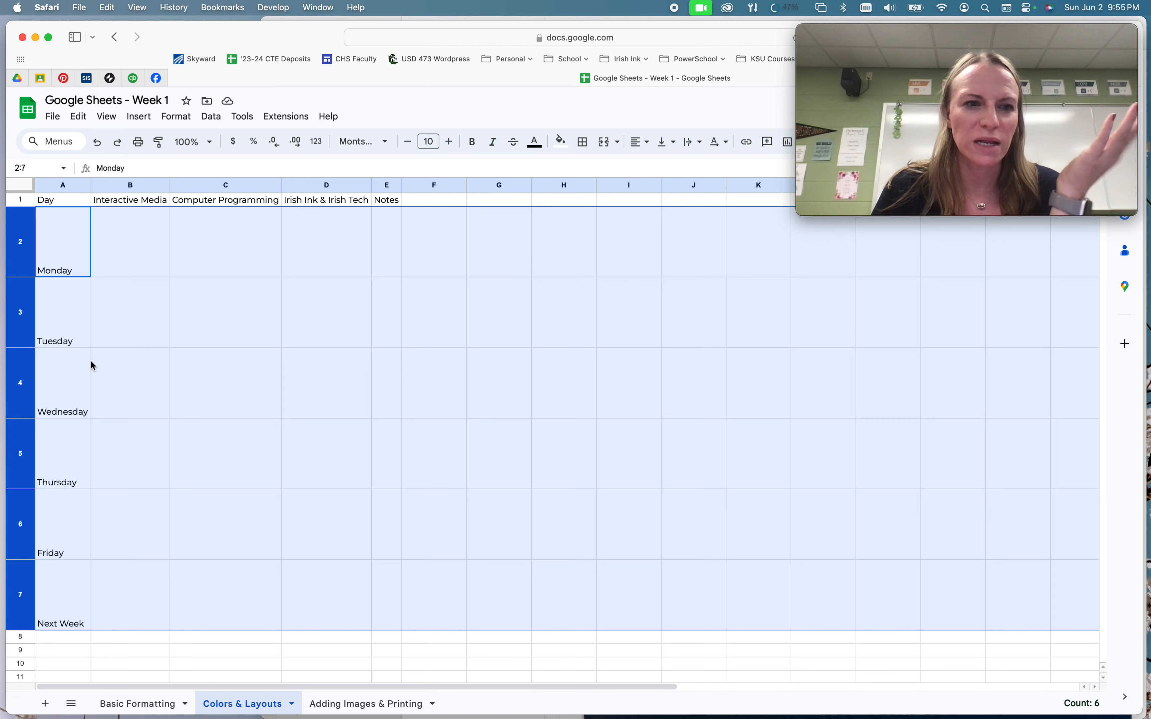
click(160, 306)
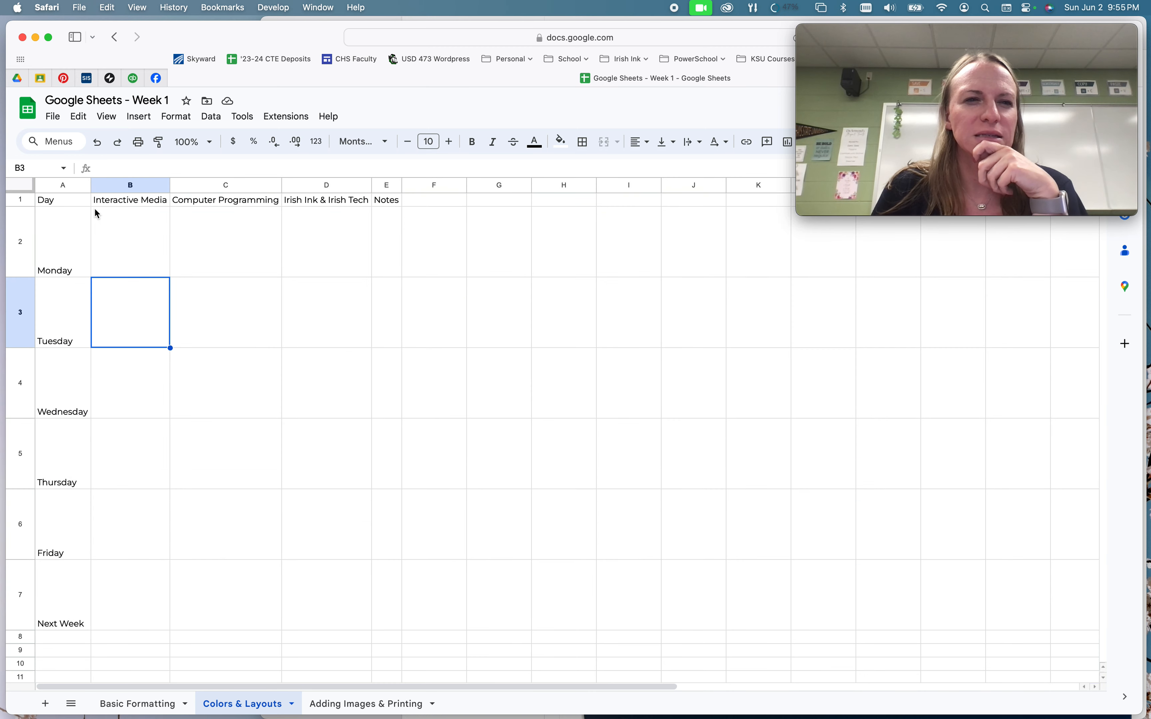
drag(25, 207, 25, 215)
Align the class and Notes headings in B1:E1 vertically to the middle and make them bold
drag(144, 210, 391, 207)
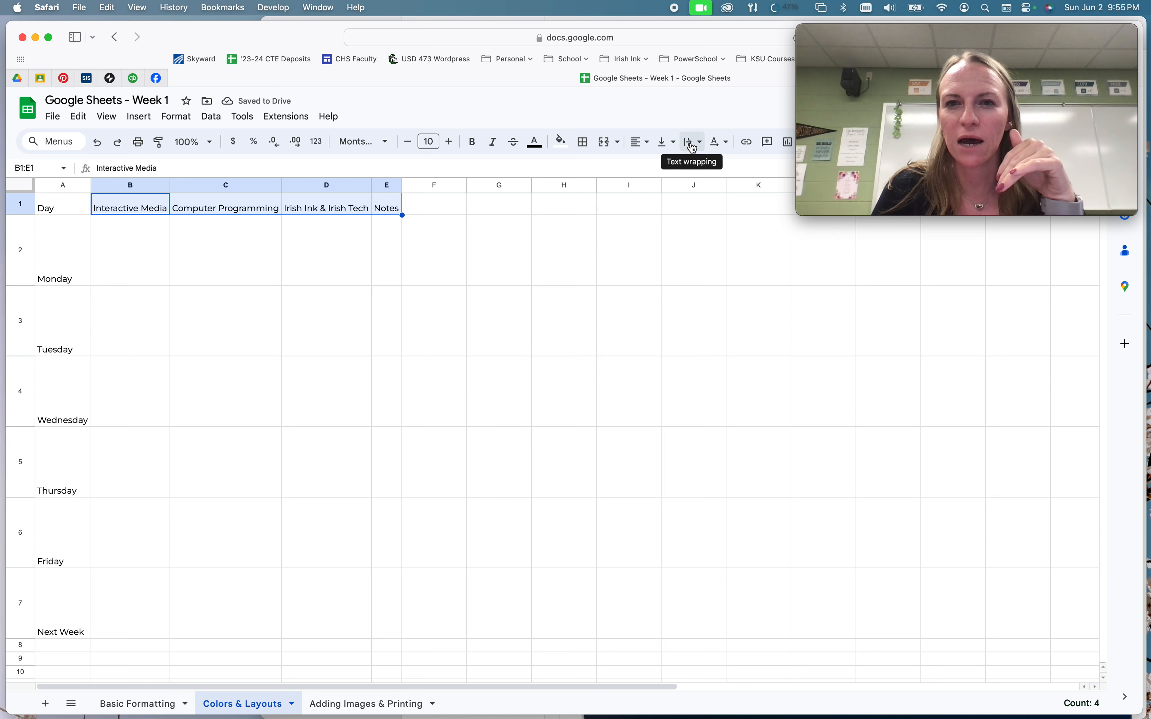
click(666, 143)
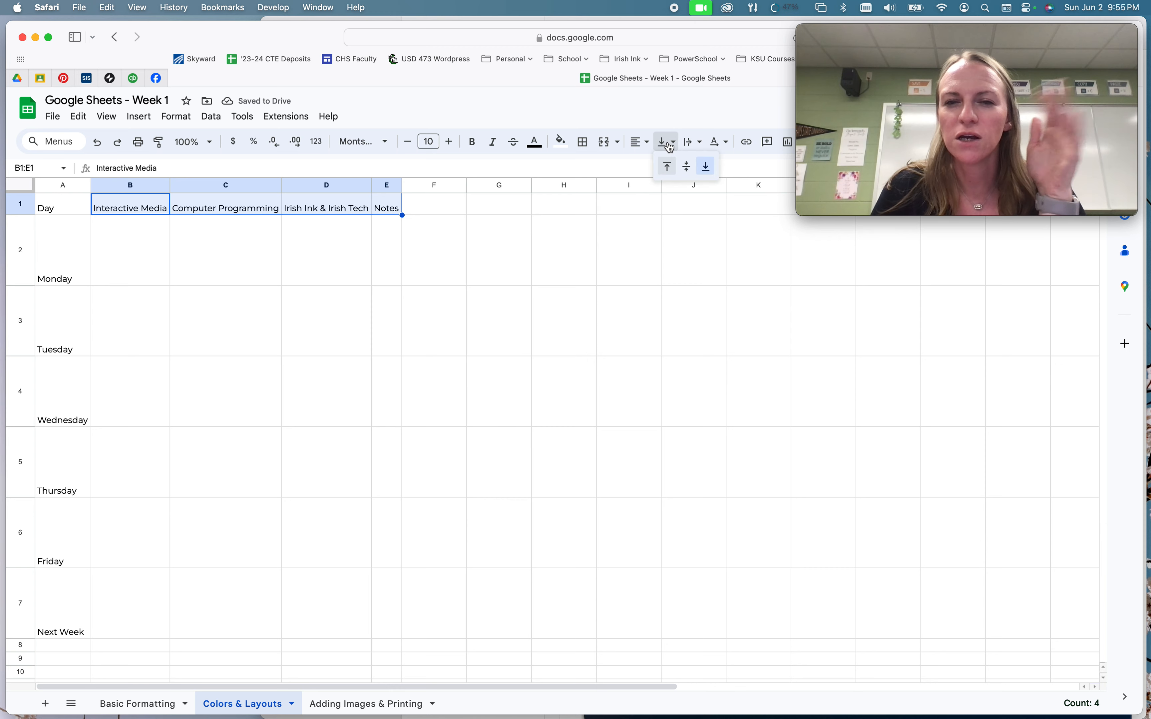
click(691, 168)
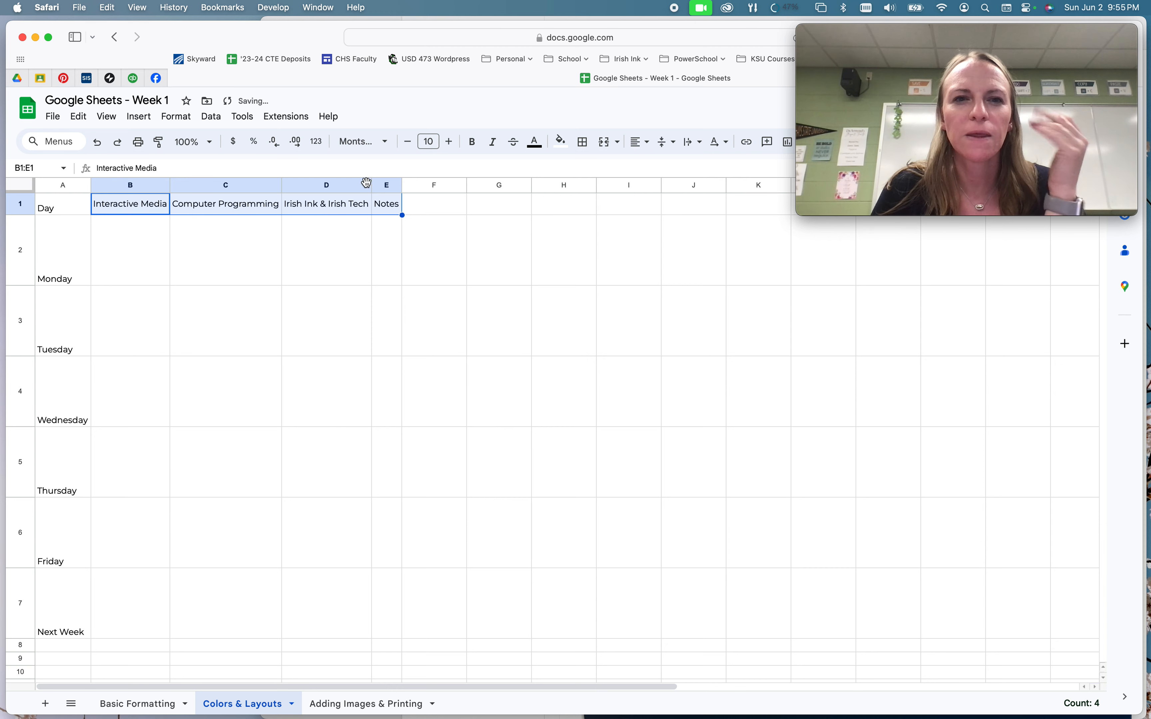
click(472, 142)
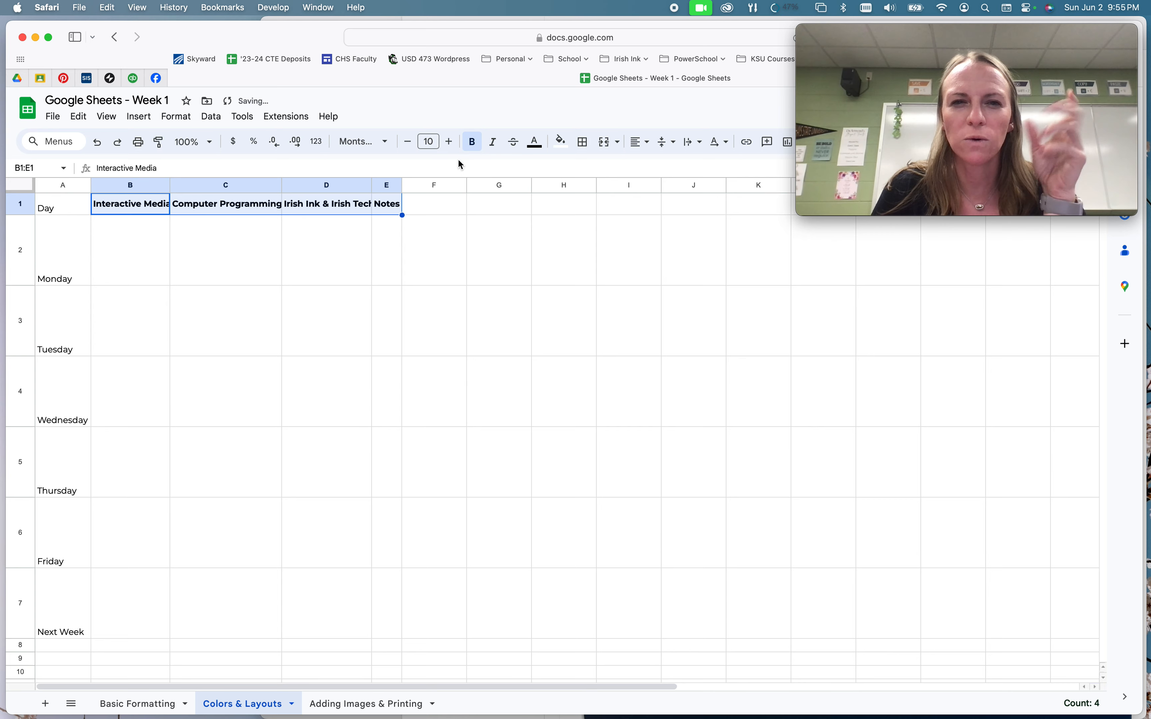
click(380, 224)
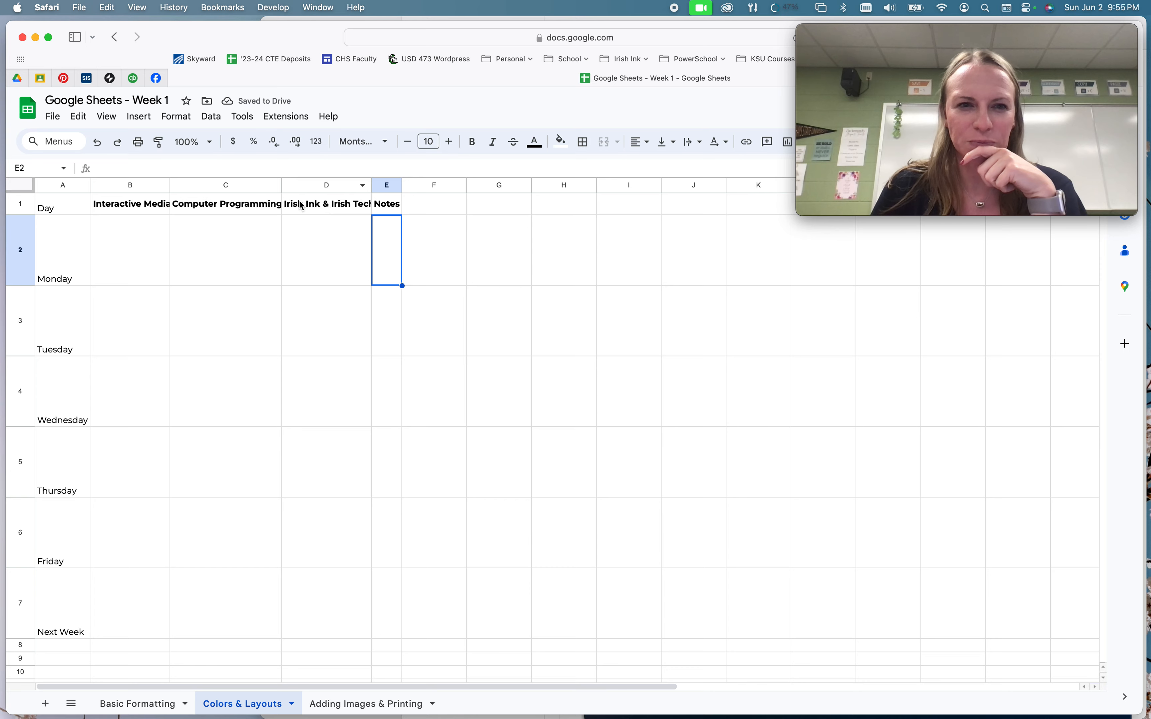
Narrow columns D and C until each is slightly too small to fit its heading on one line
click(340, 208)
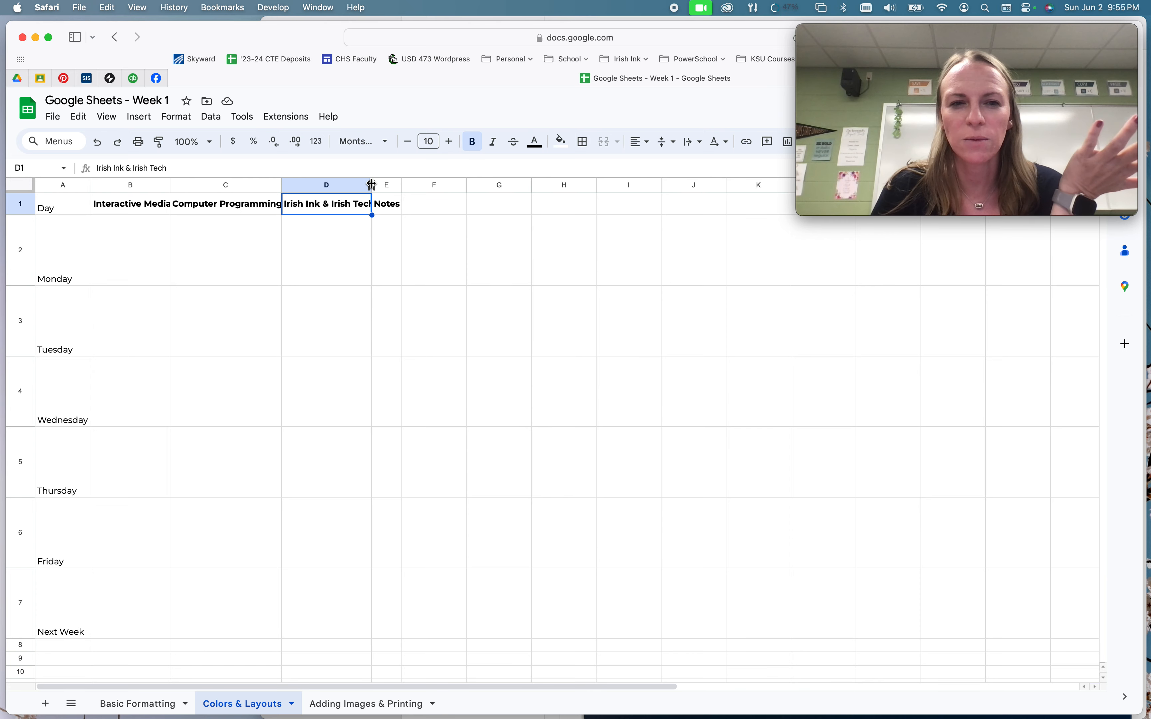
double_click(372, 185)
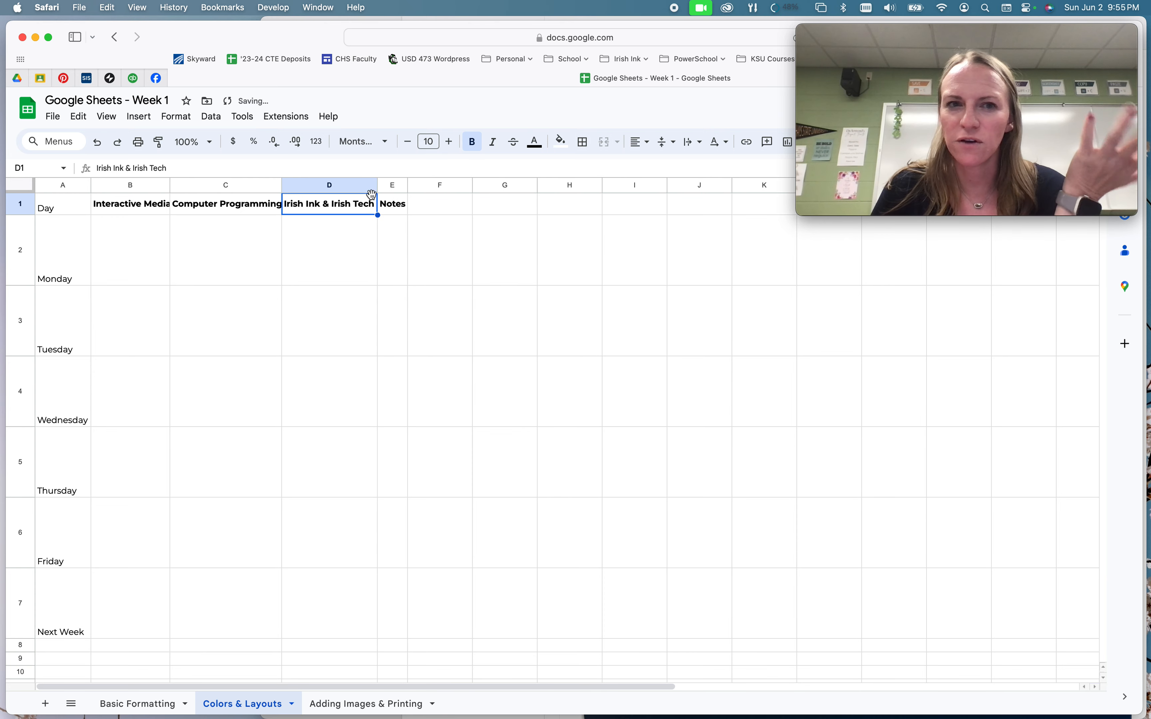
drag(378, 185, 368, 186)
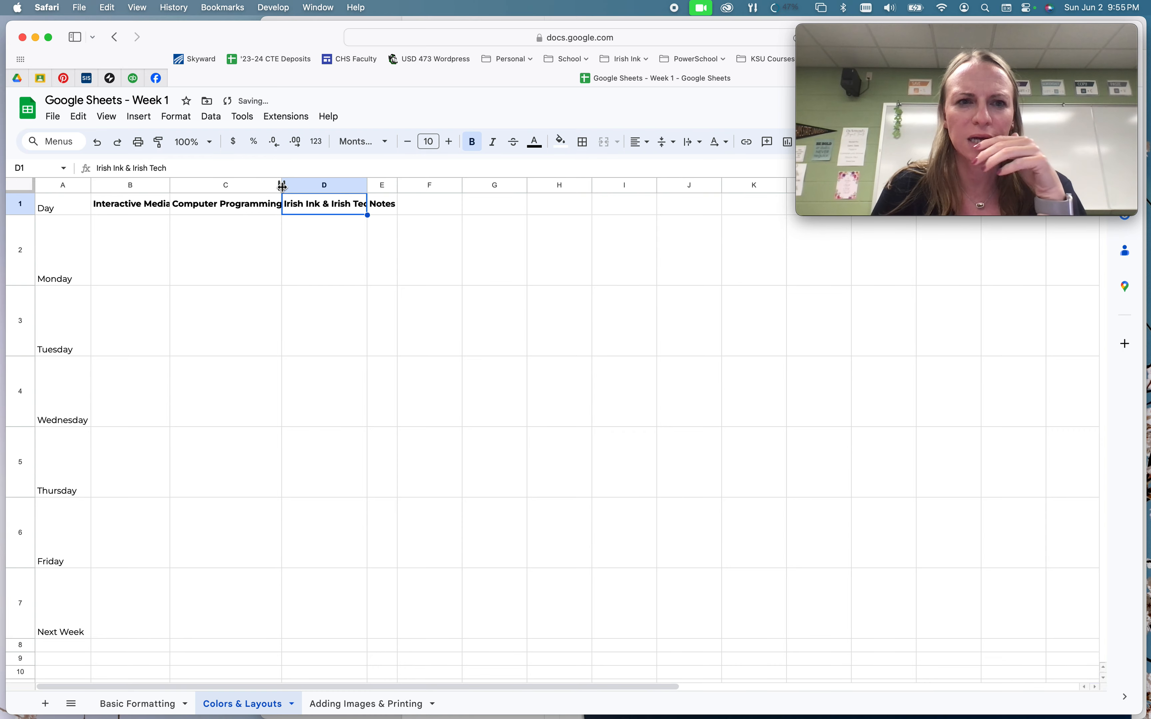
drag(282, 186, 269, 187)
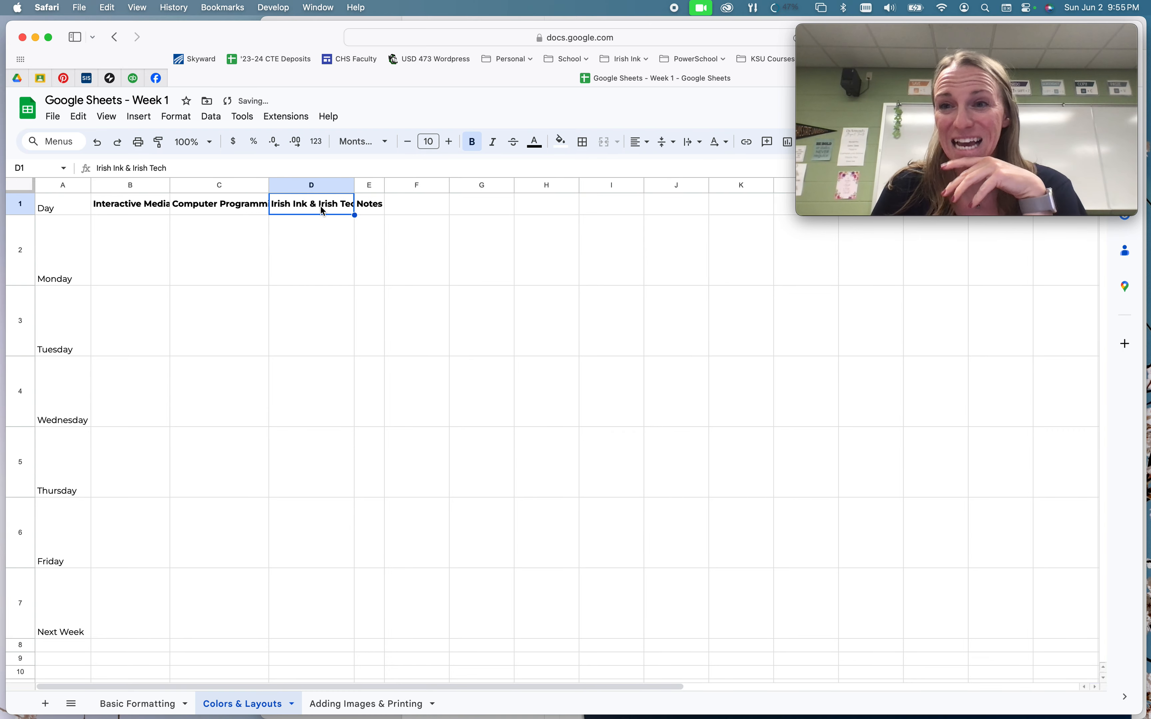
Wrap the text of the headings in B1:E1 and center them horizontally
drag(137, 205, 365, 211)
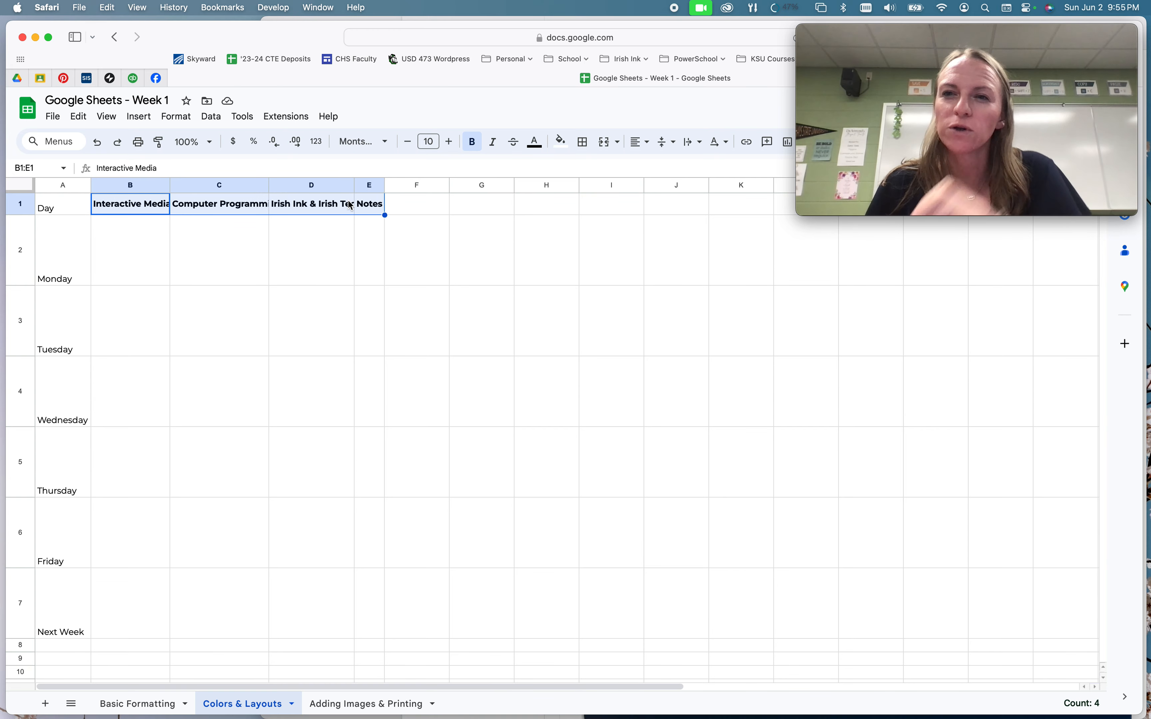
click(689, 143)
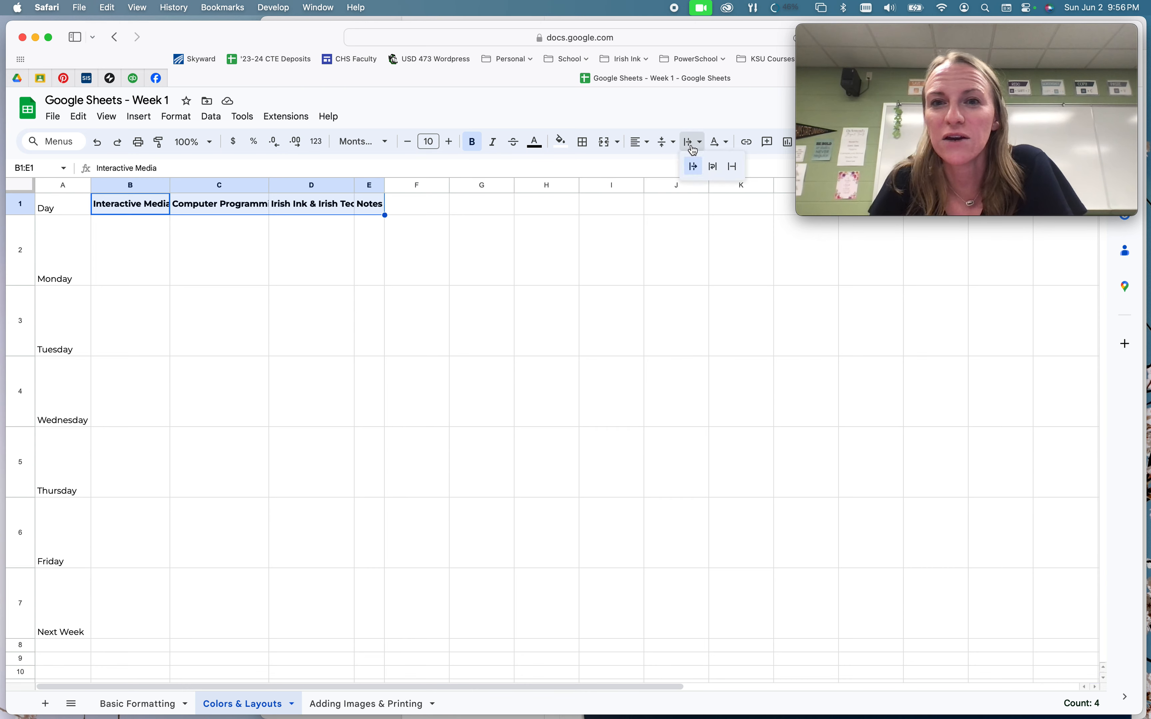
click(718, 171)
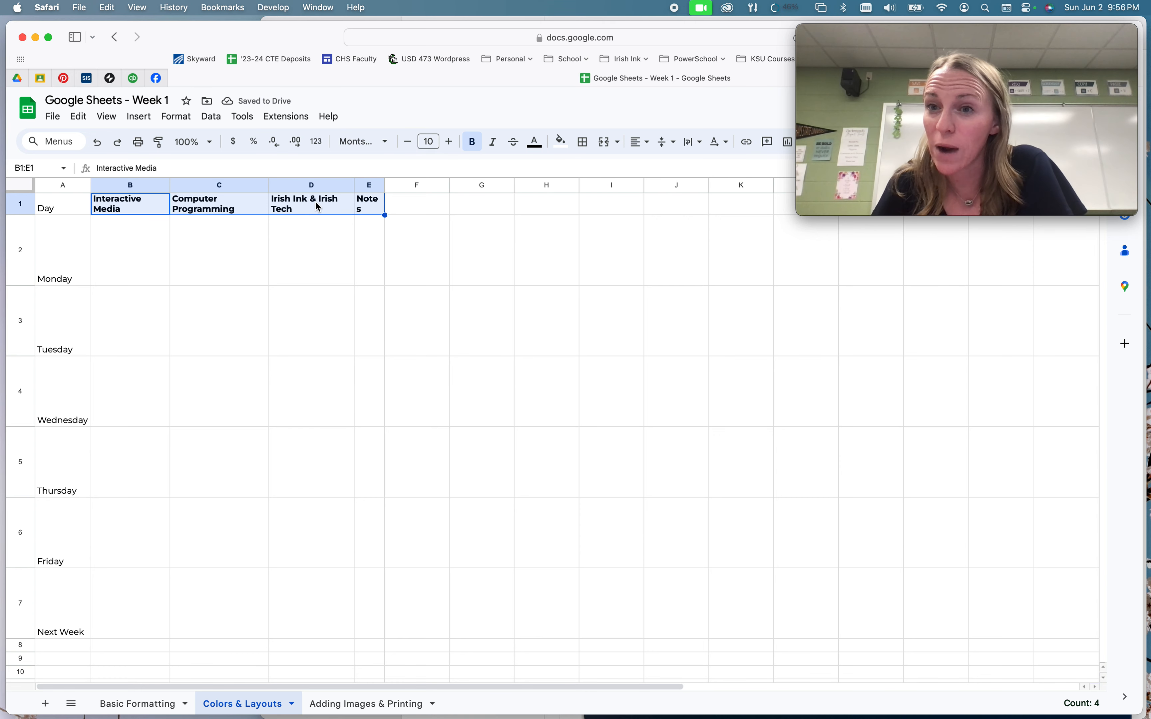
click(640, 143)
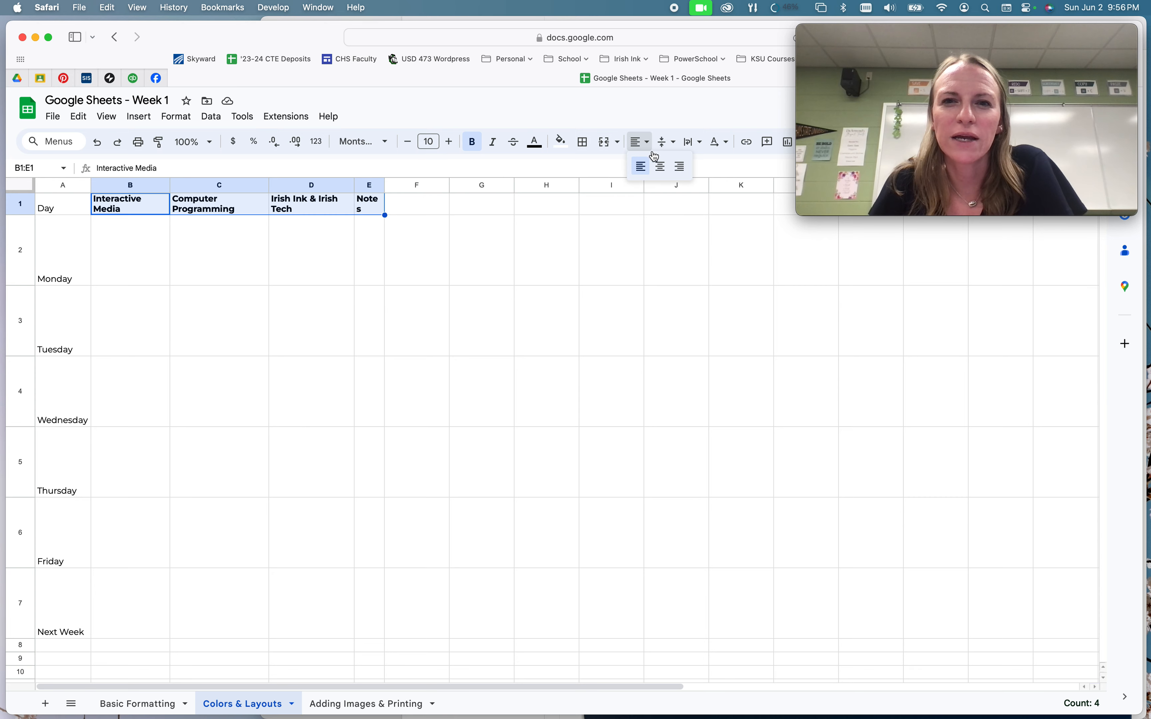
click(662, 168)
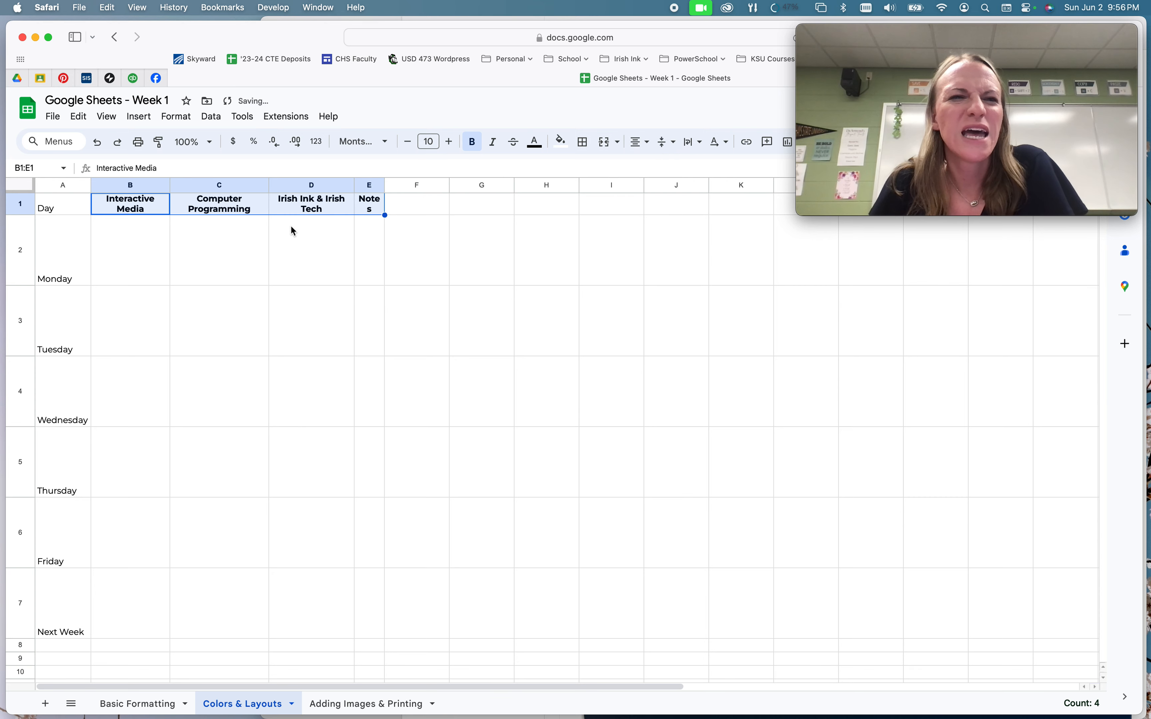
click(314, 204)
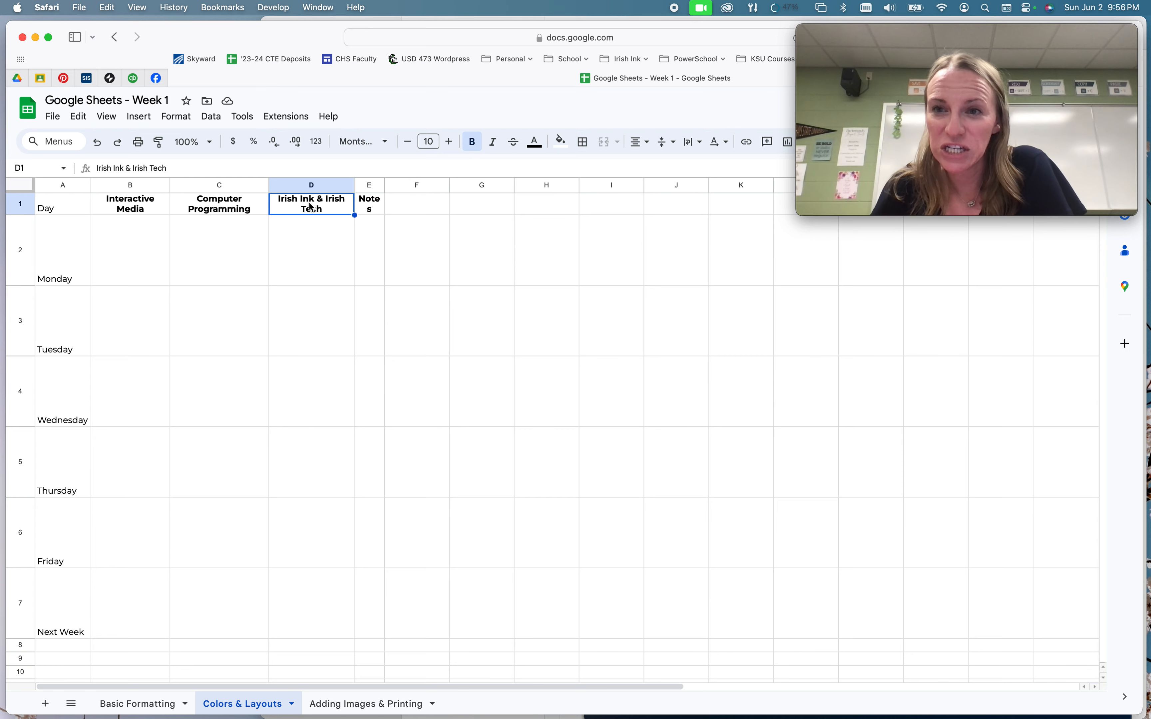
double_click(312, 204)
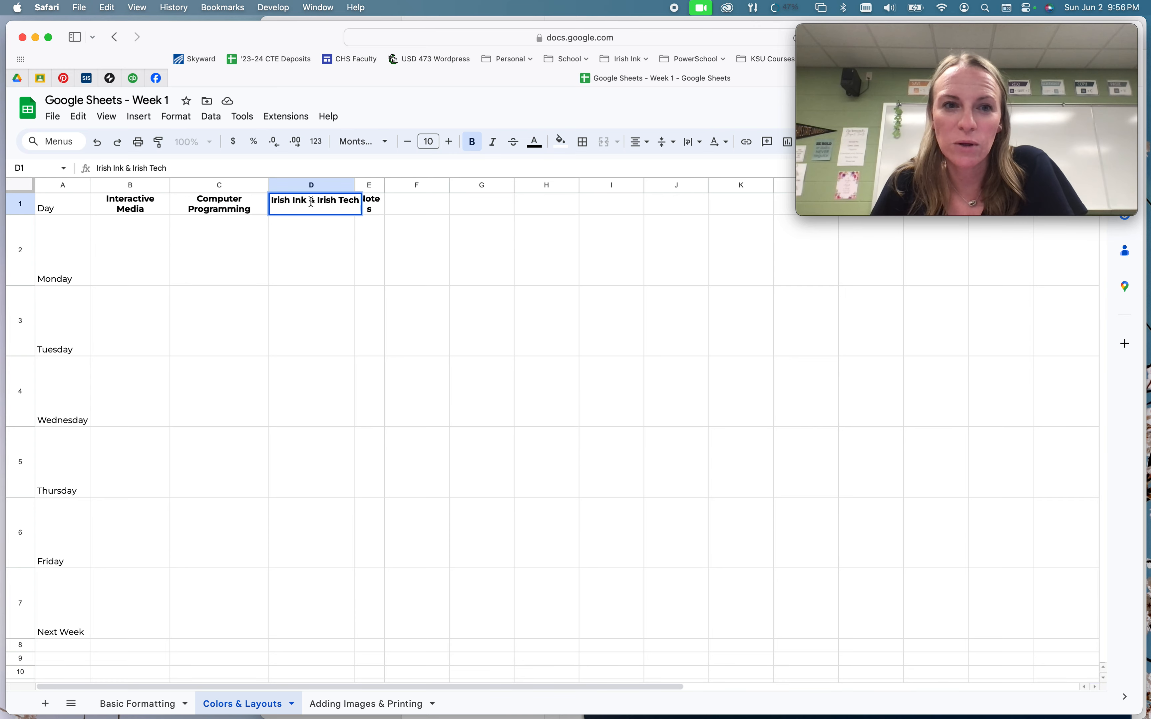
key(Return)
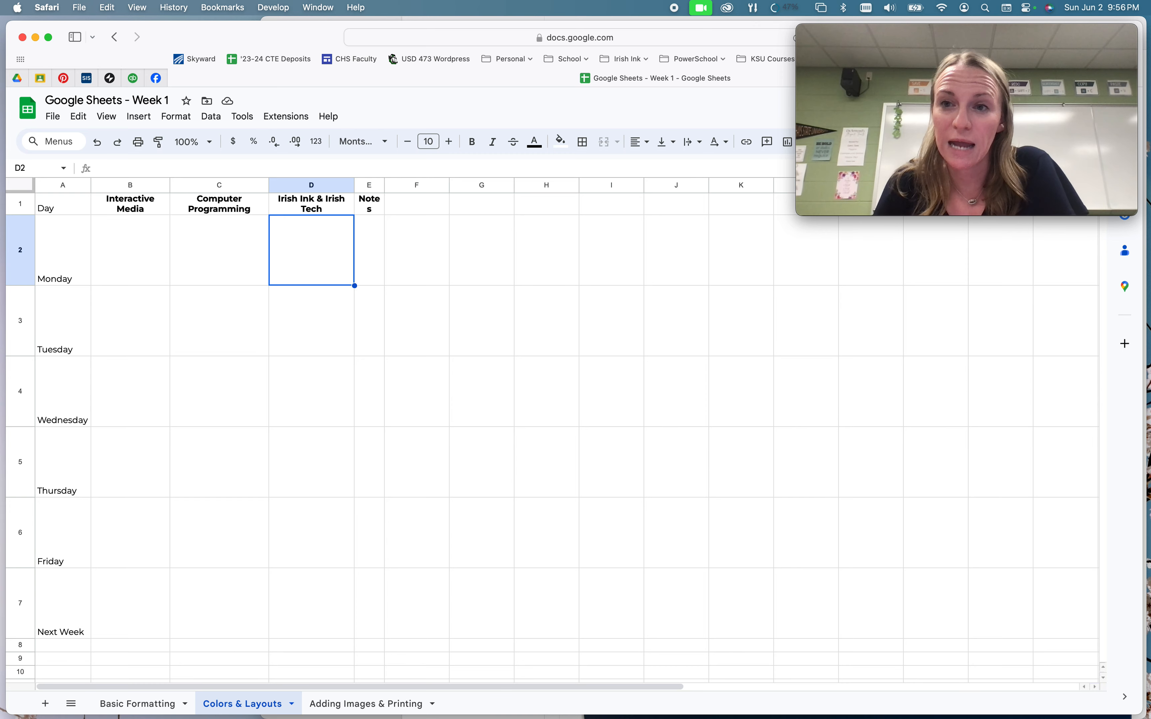
Insert a line break before the "&" in the D1 heading so it reads "Irish Ink" over "& Irish Tech"
double_click(317, 199)
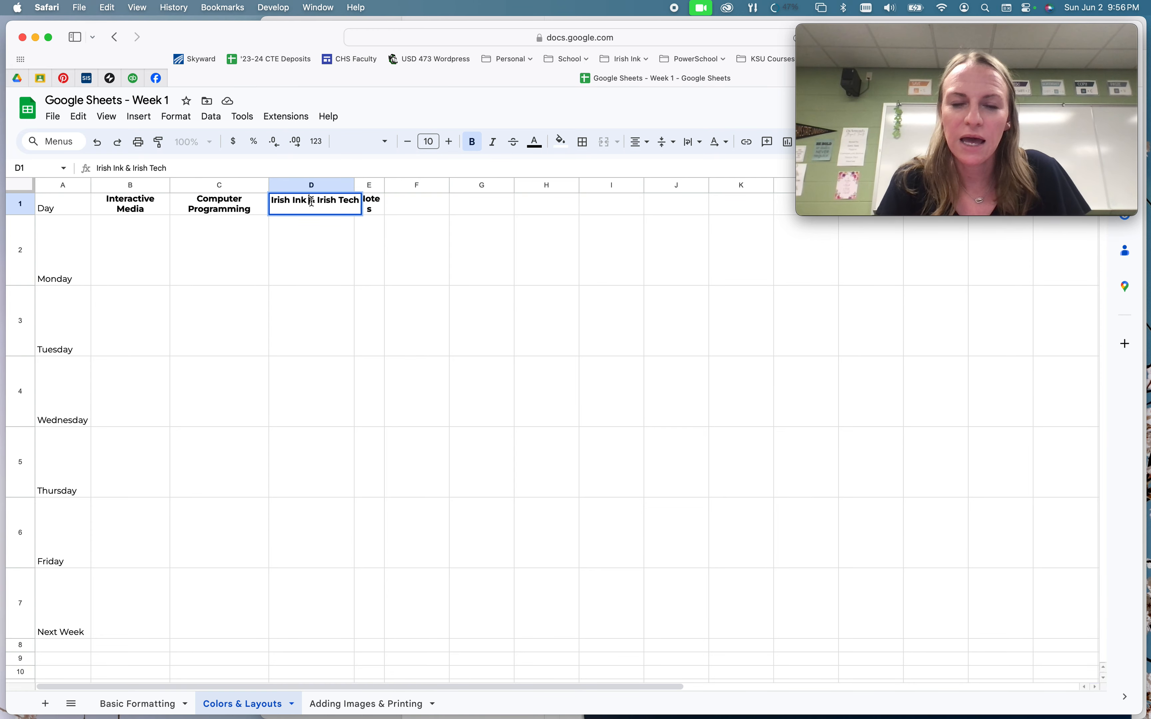
click(311, 201)
key(alt+Return)
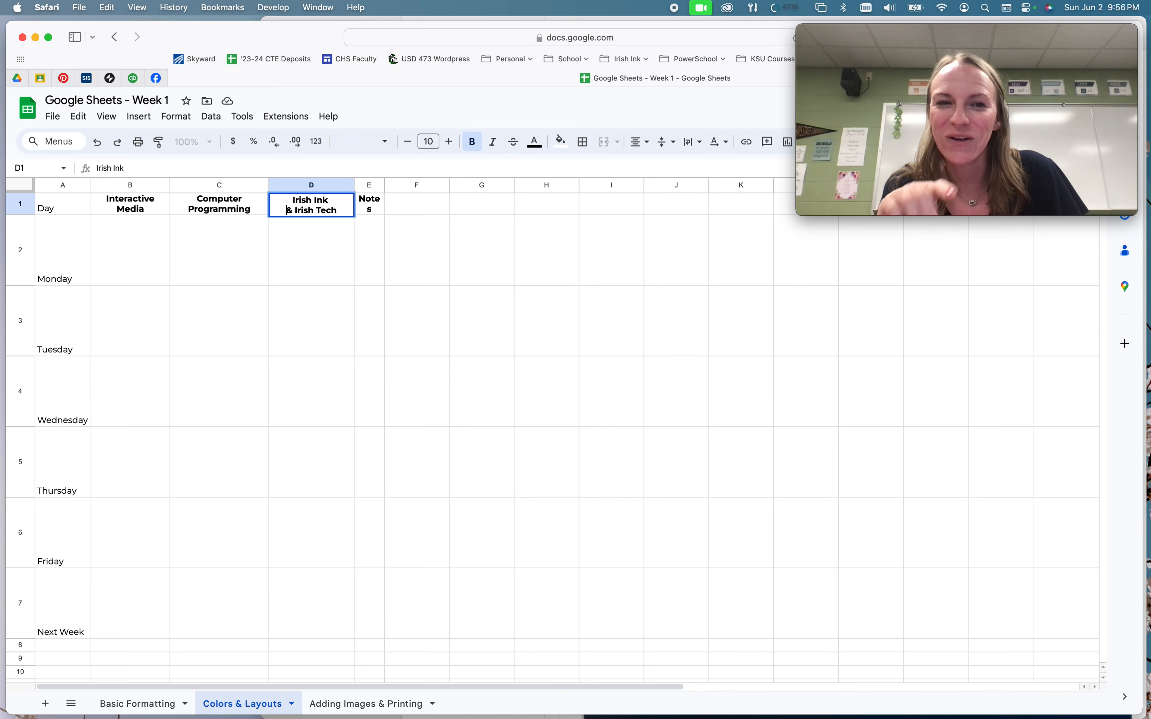
key(Return)
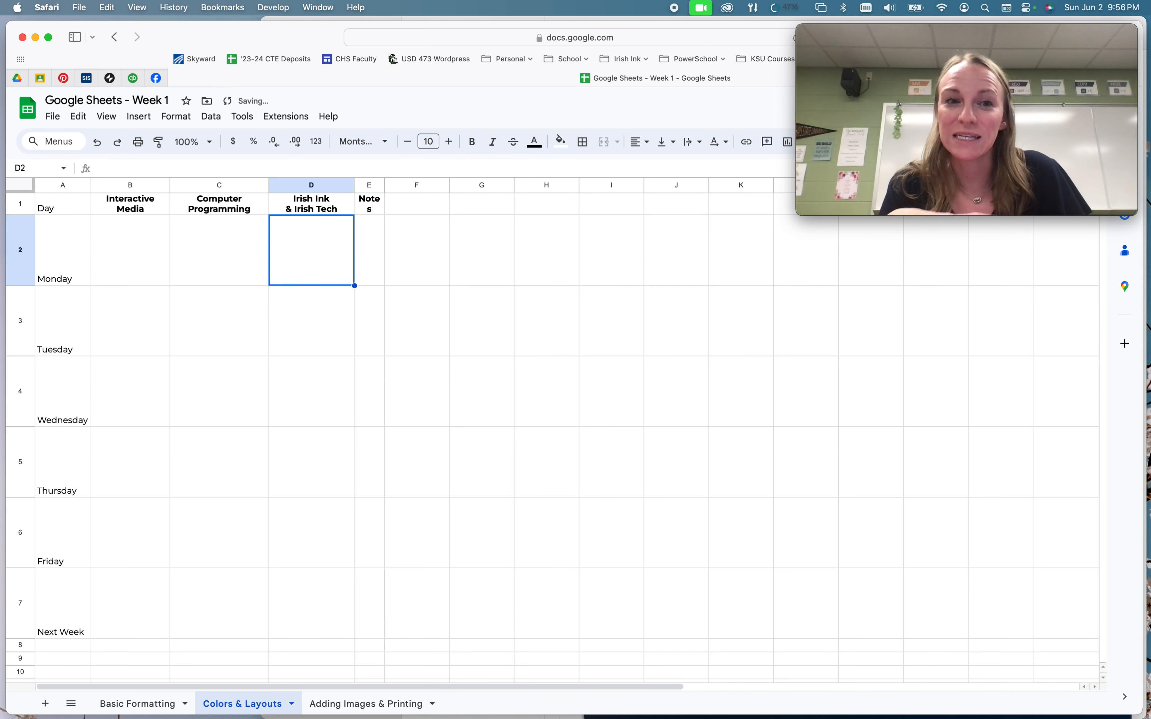
Enter "Activity 1" in Monday's Interactive Media cell, followed by a blank line and "Quiz" within the same cell
click(130, 264)
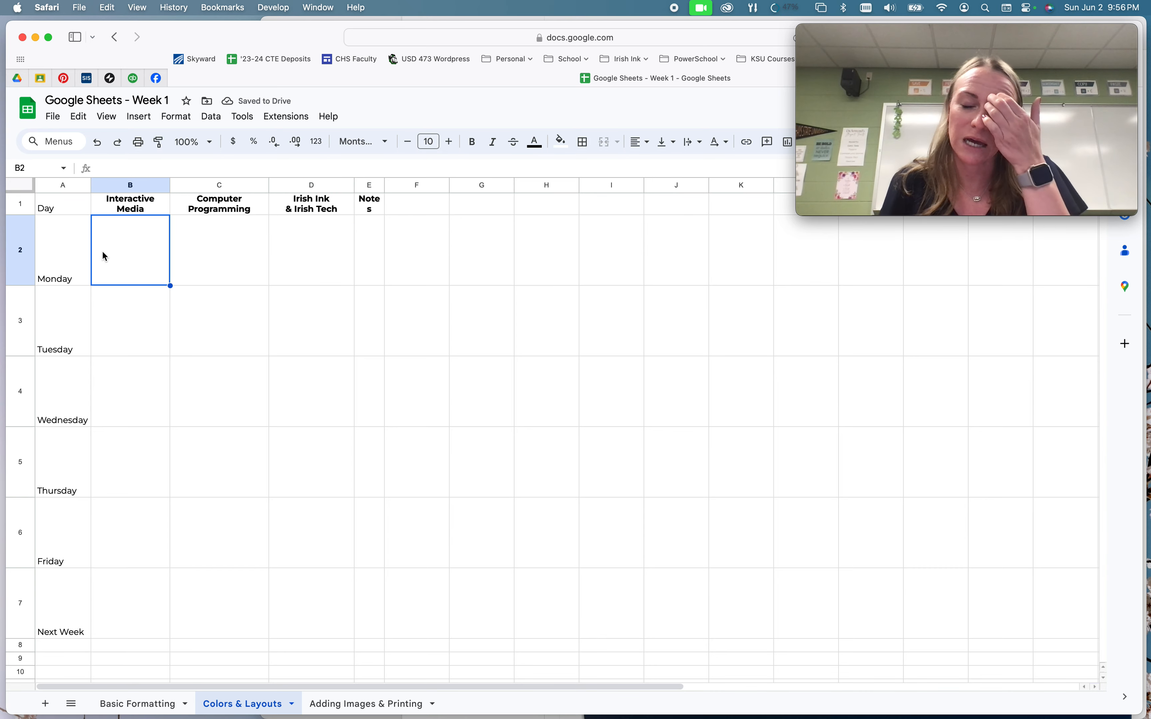
double_click(126, 245)
text(Activity 1)
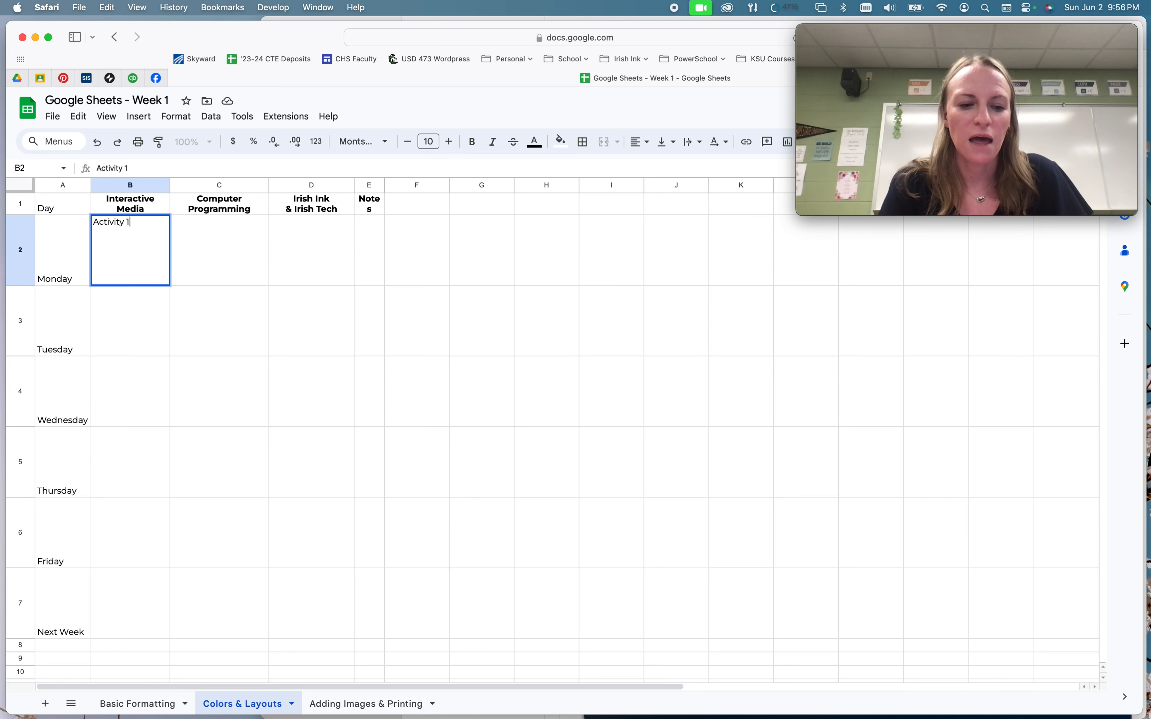
key(alt+Return)
key(alt+Return)
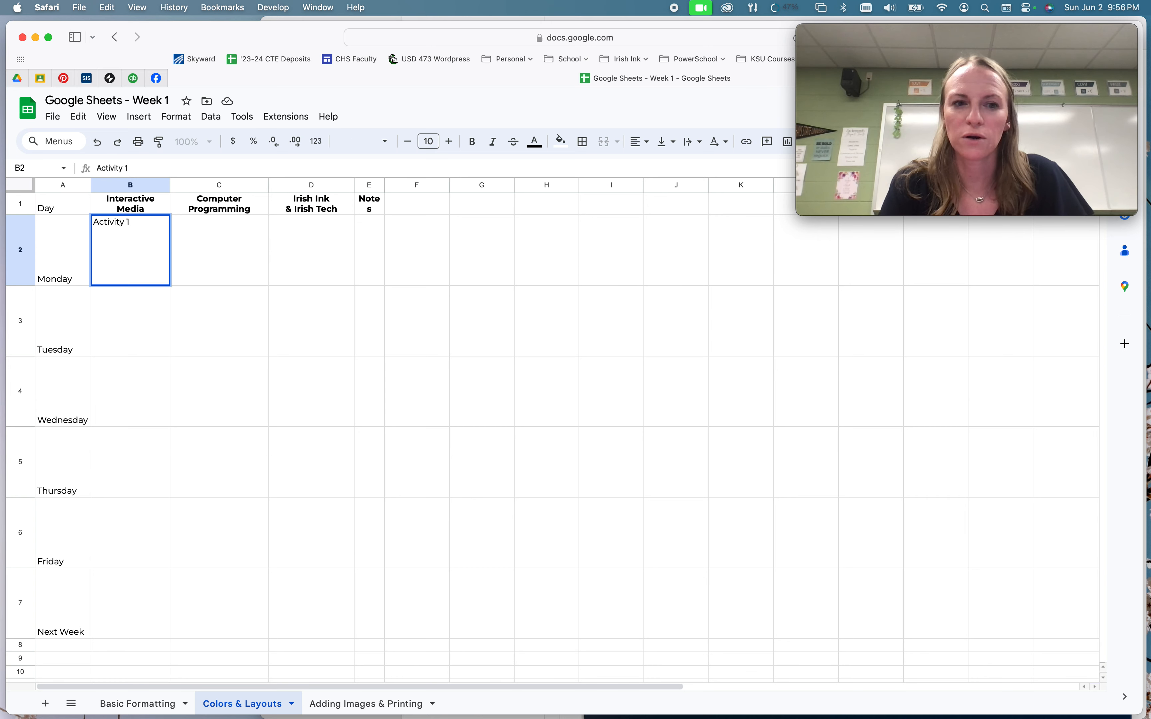
text(Quiz)
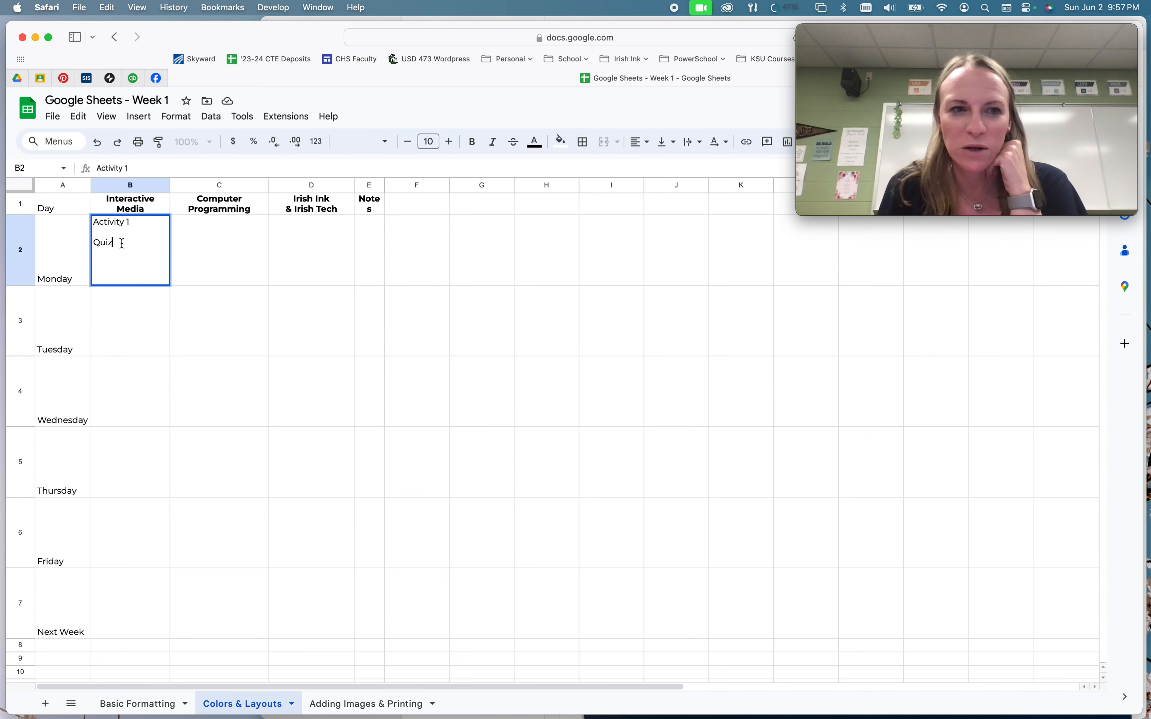
Delete all the sample text from Monday's Interactive Media cell
drag(121, 243, 95, 225)
key(BackSpace)
click(265, 269)
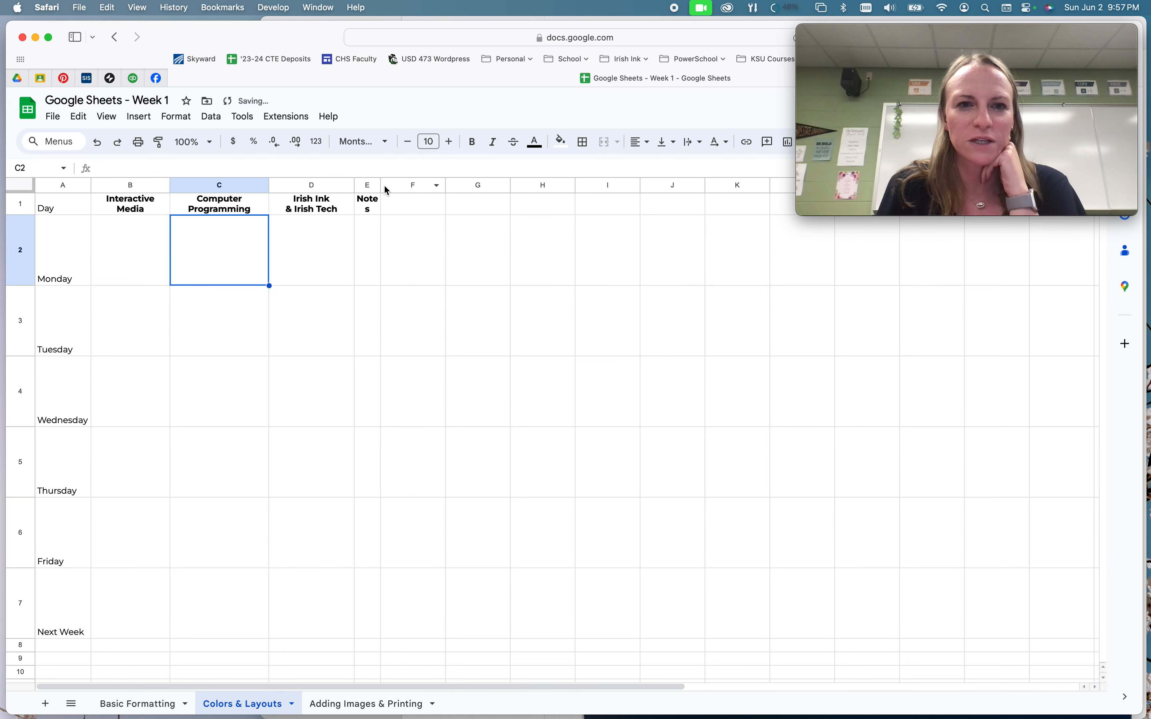
Widen column E slightly so that the "Notes" heading fits on one line
drag(386, 185, 389, 185)
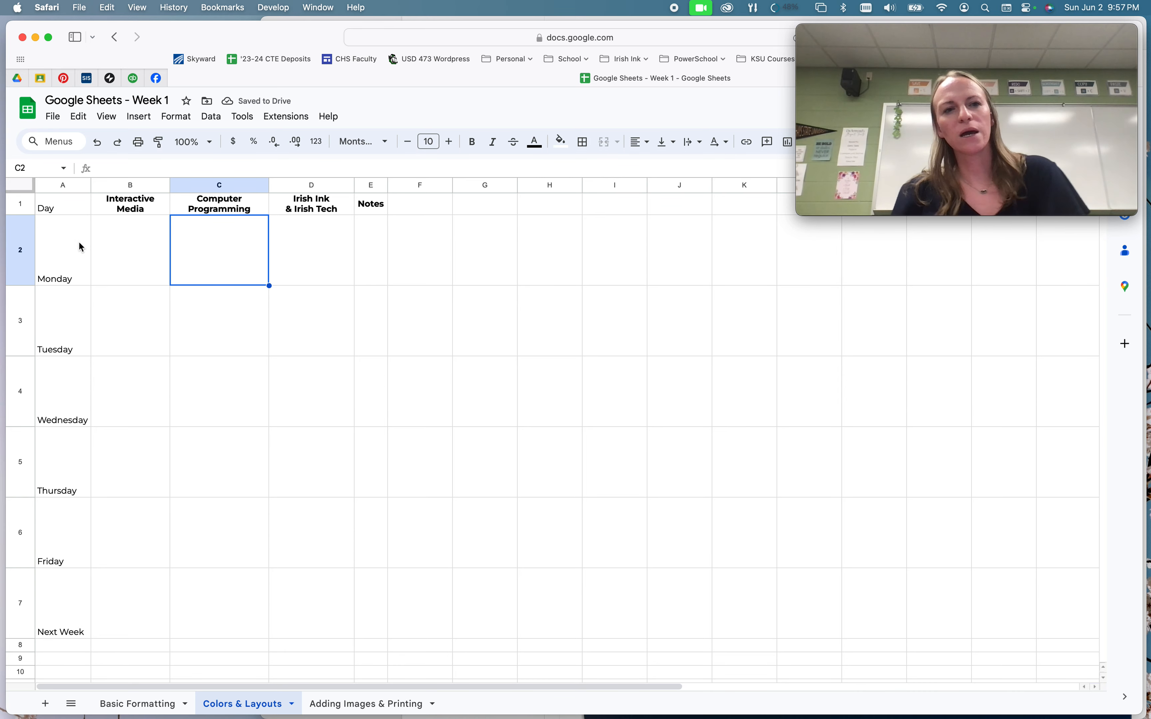
Rotate the day labels in A2:A7 to read vertically upward and center them horizontally
drag(68, 248, 65, 592)
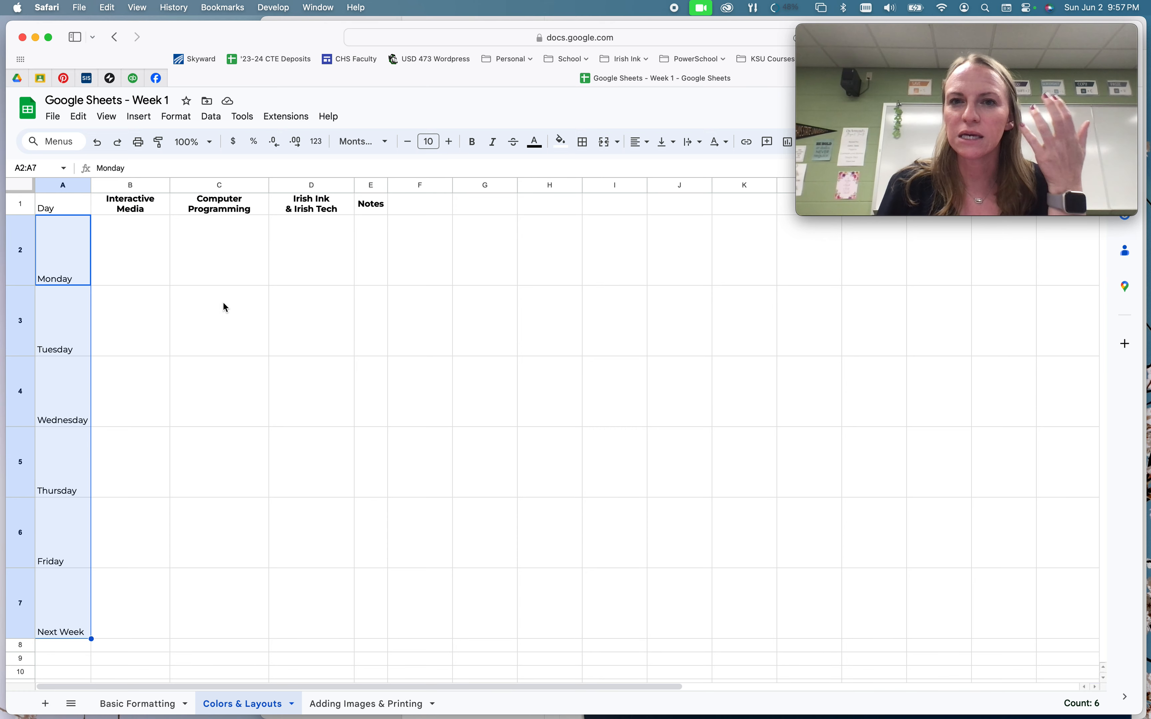
click(727, 143)
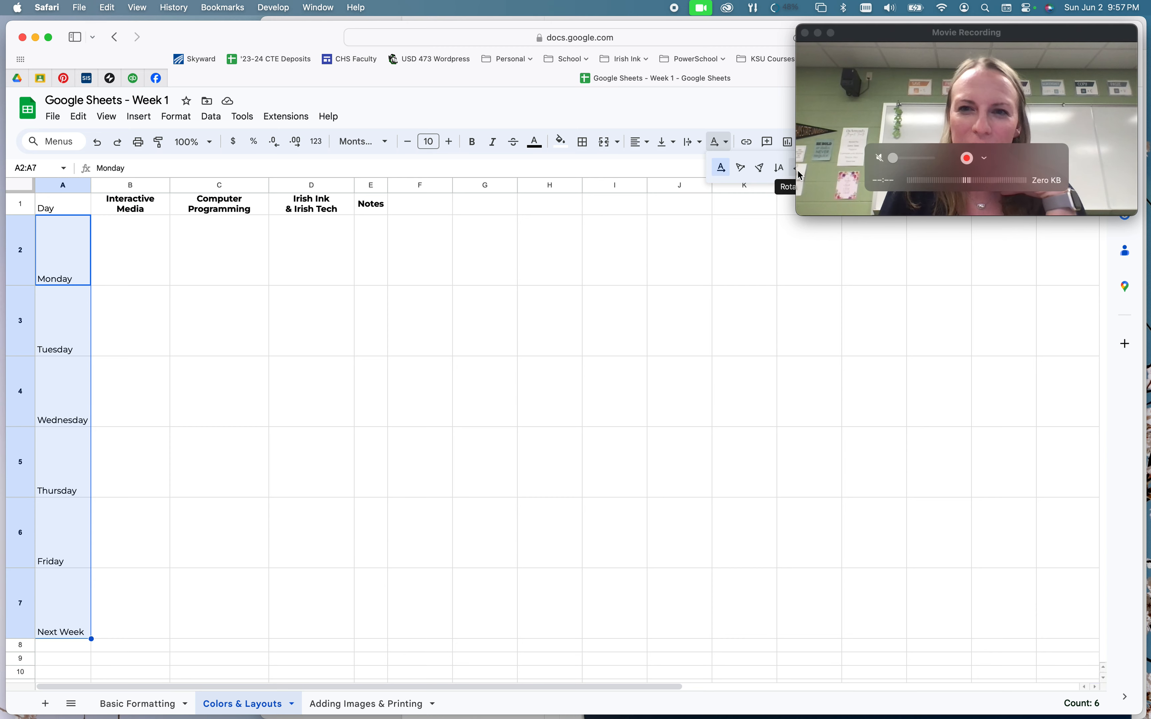
click(794, 172)
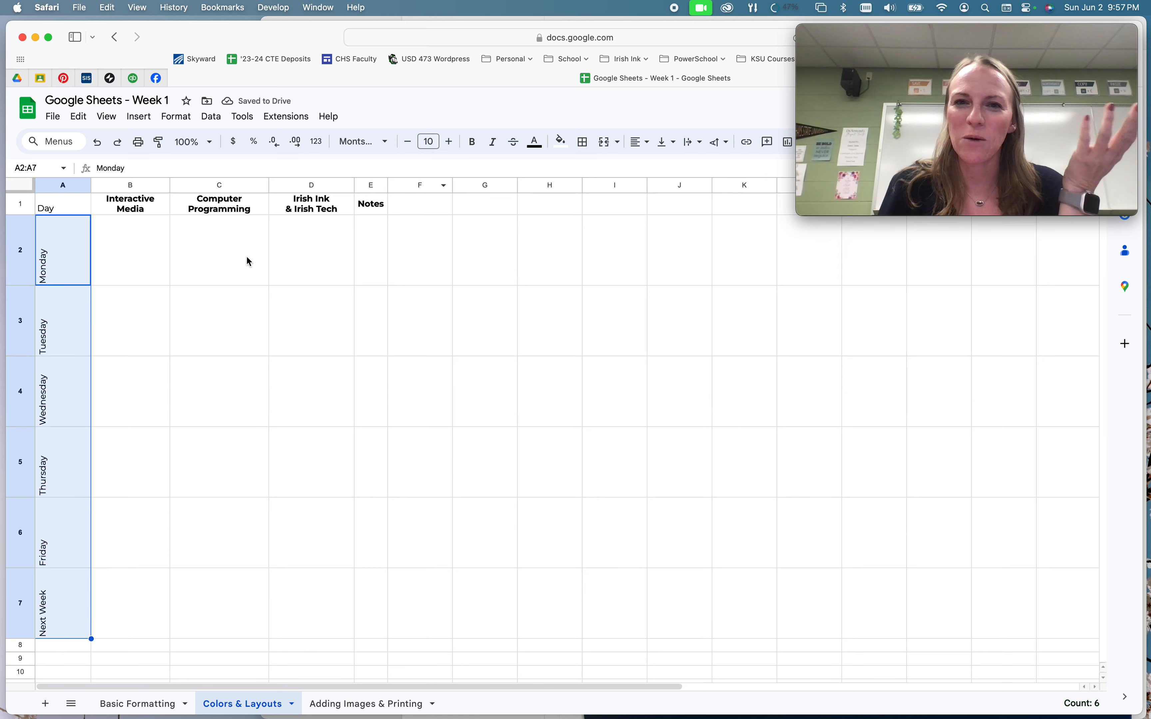
click(648, 142)
click(658, 164)
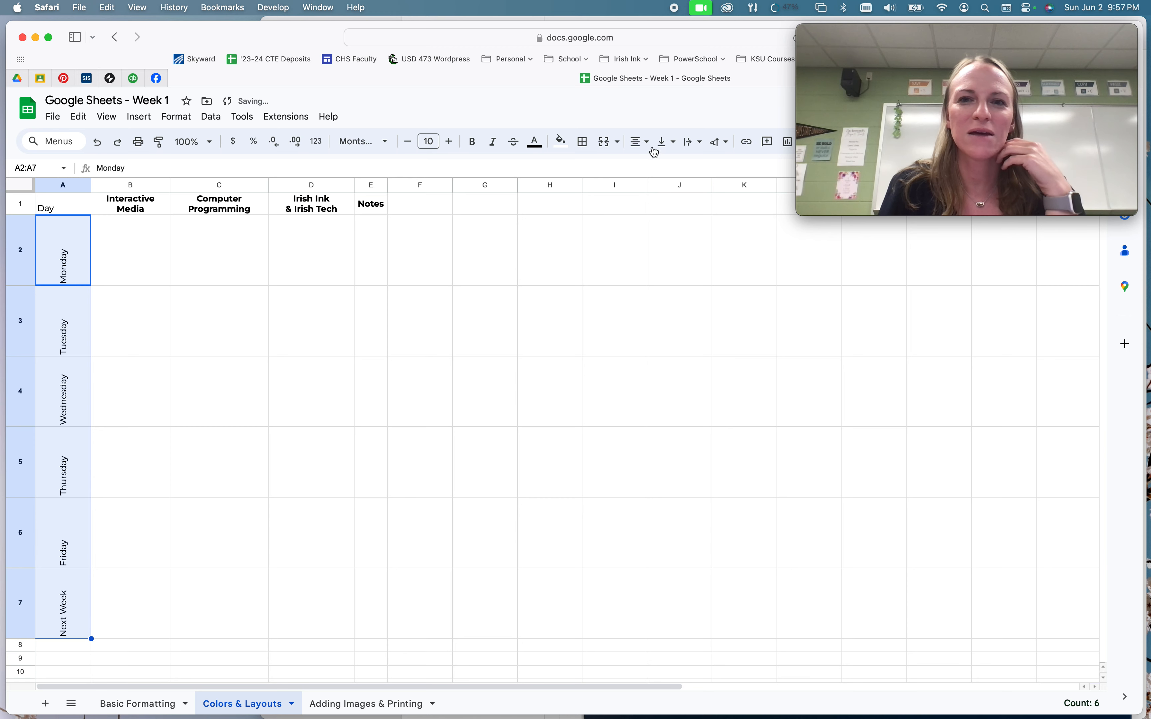
Center the day labels in A2:A7 vertically and narrow column A to fit the rotated text
click(662, 143)
click(685, 168)
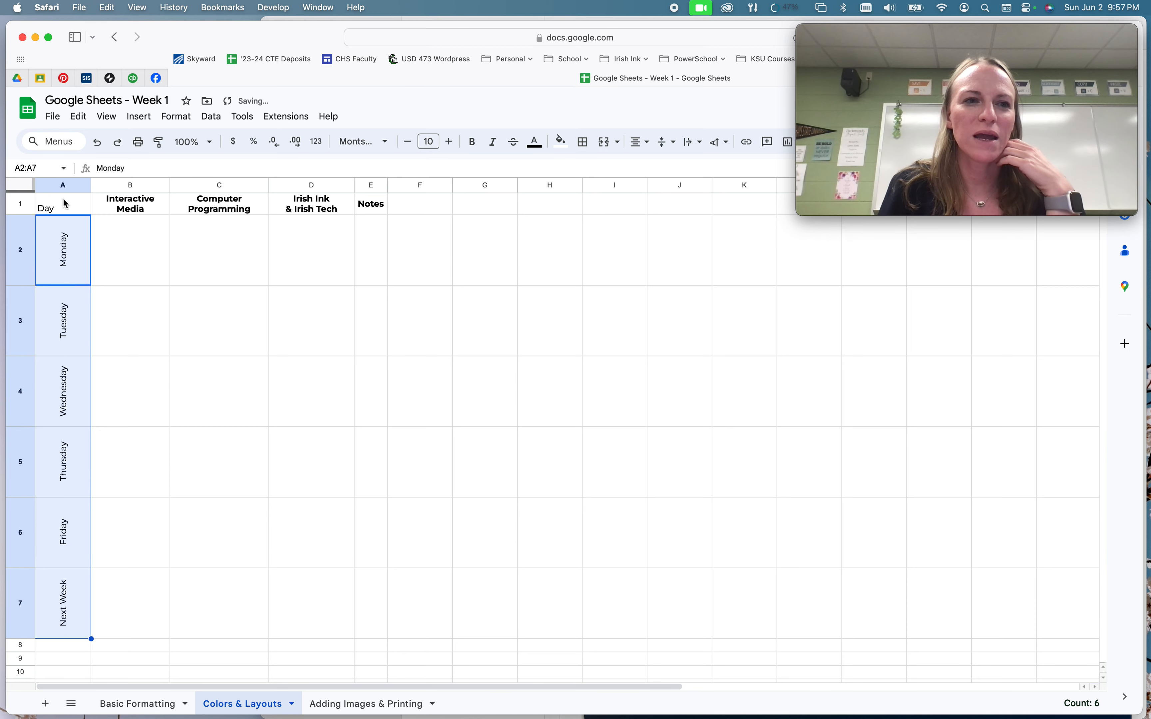
drag(90, 185, 62, 186)
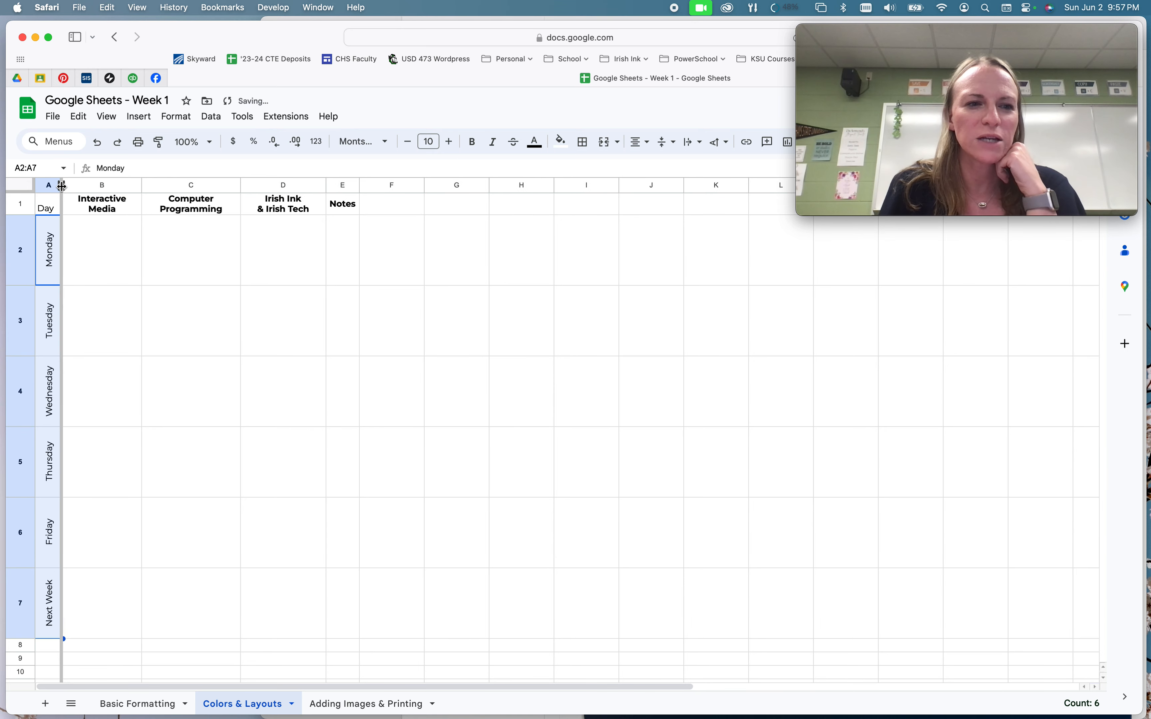
Center the "Day" heading in A1 horizontally and make row 1 slightly taller
click(57, 211)
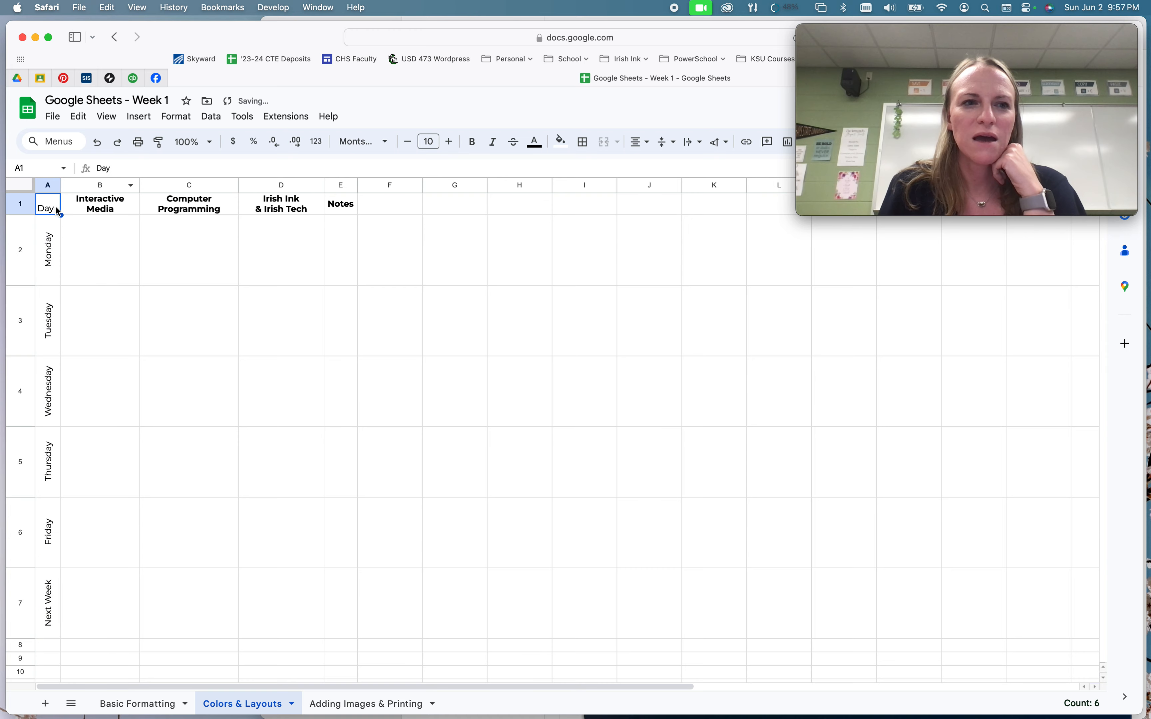
click(664, 141)
click(659, 169)
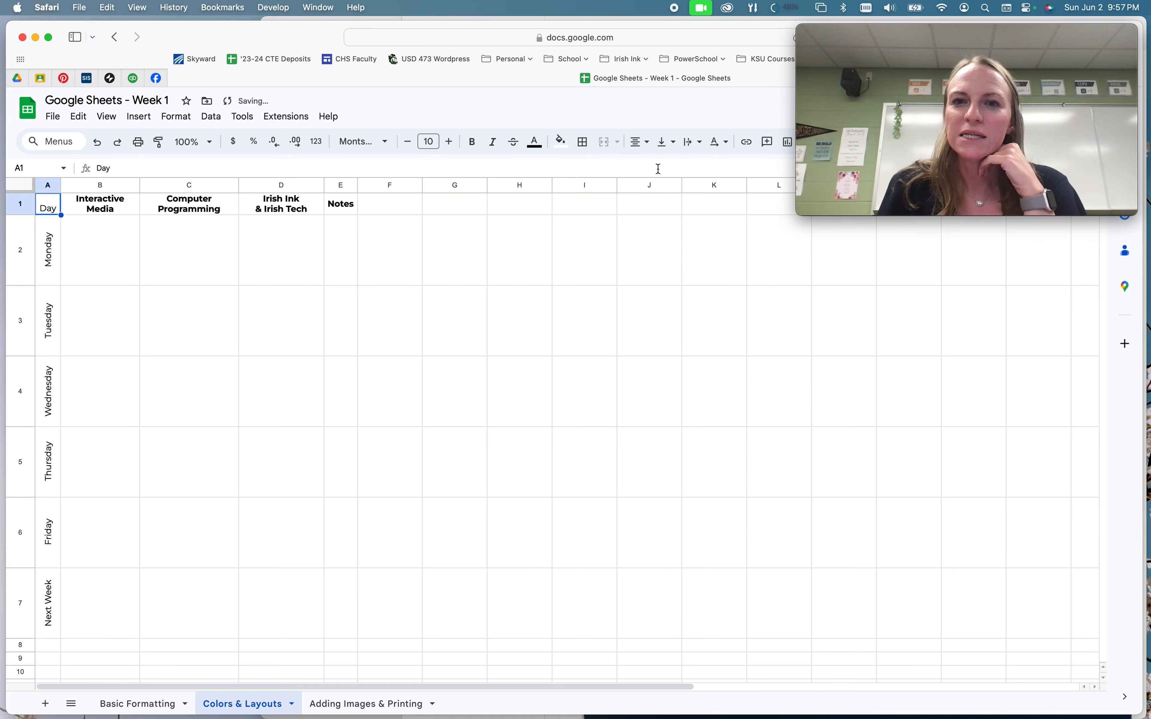
click(270, 344)
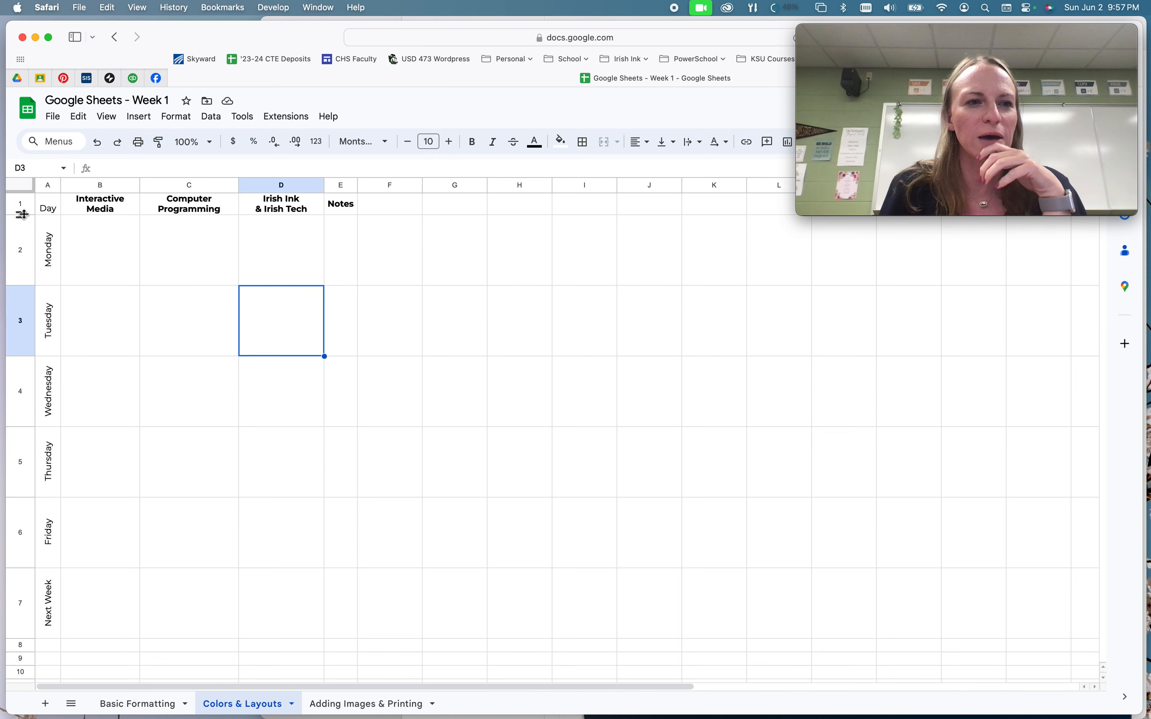
drag(20, 215, 20, 217)
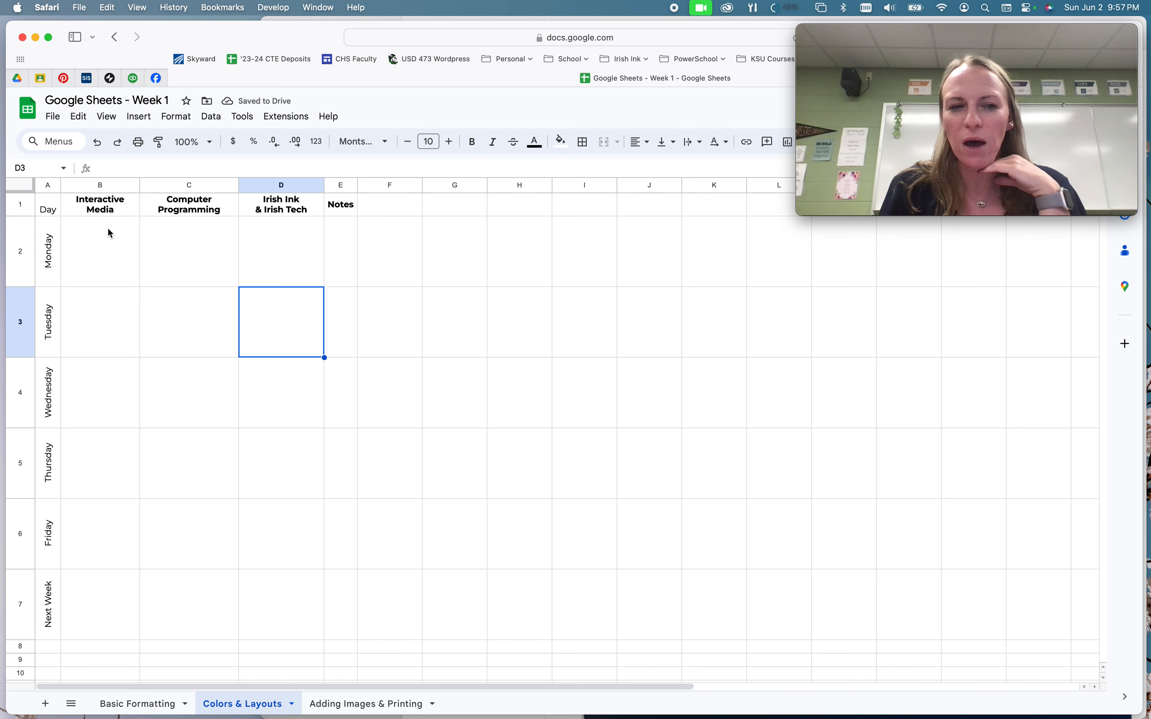
Apply thin black borders to all cells in A1:E7
drag(57, 209, 336, 617)
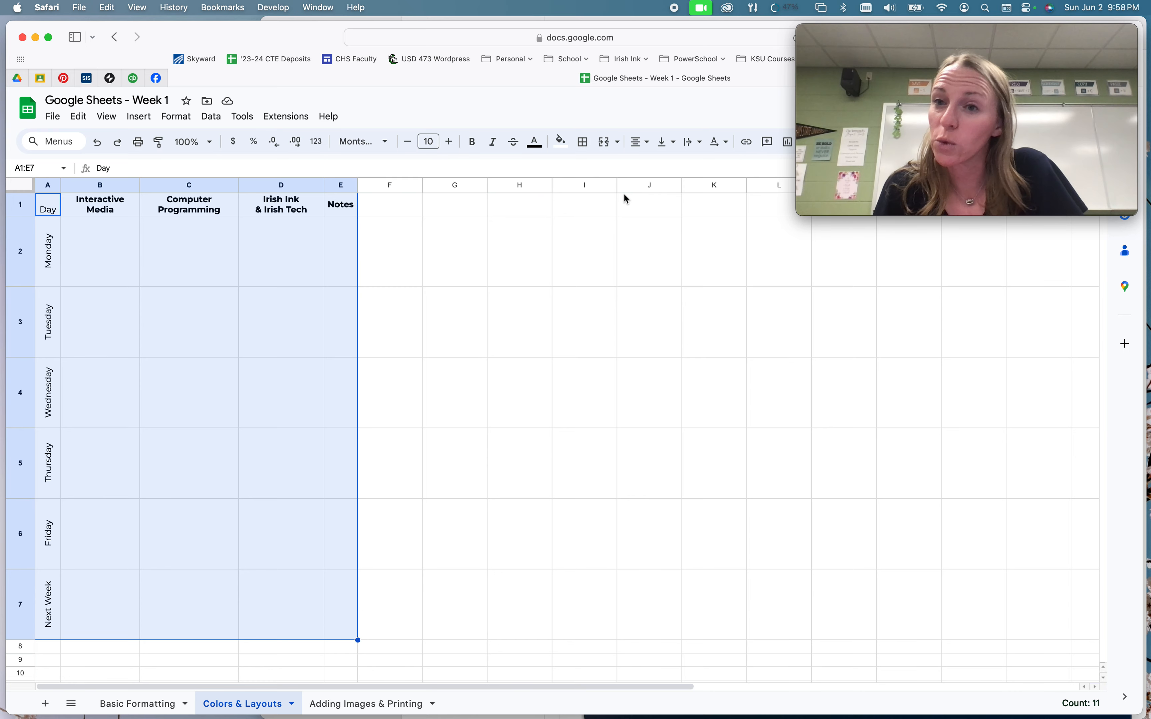
click(586, 146)
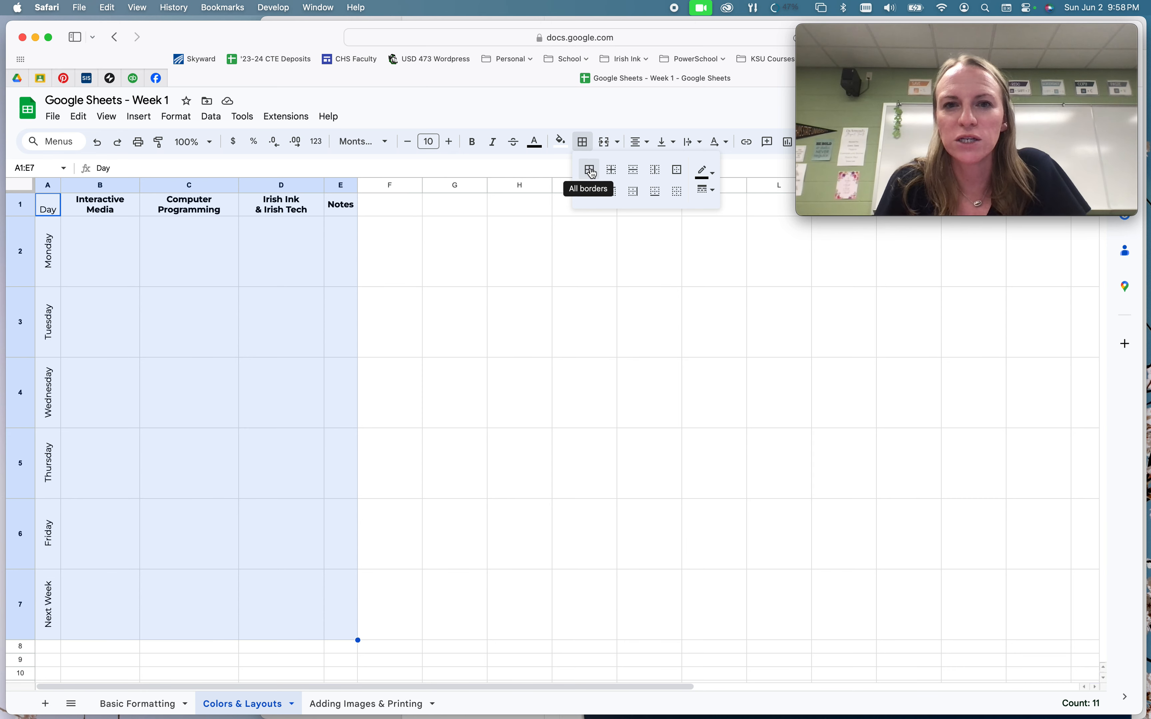
click(706, 172)
click(719, 215)
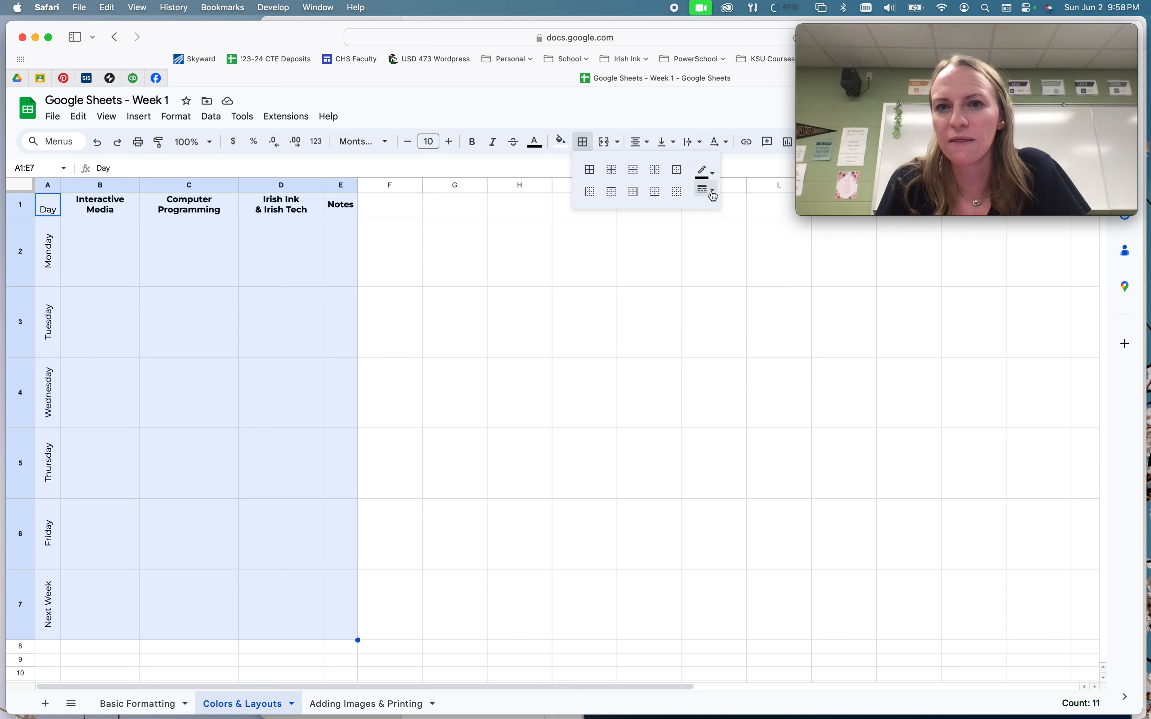
click(707, 190)
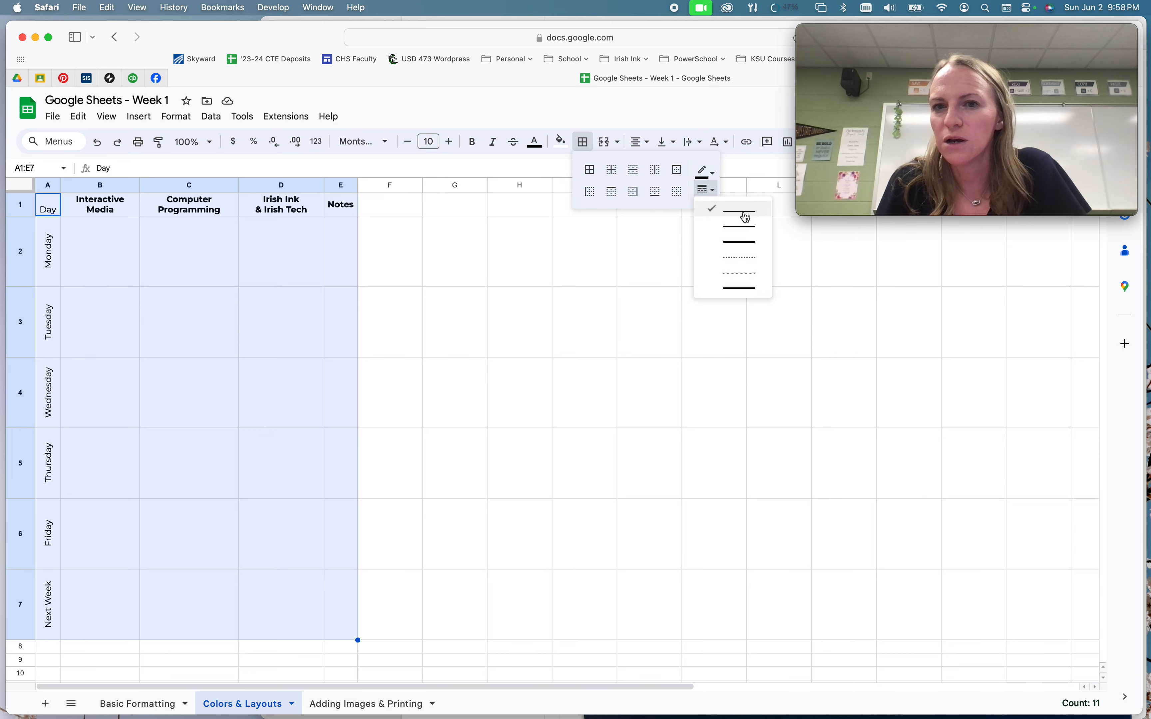
click(710, 192)
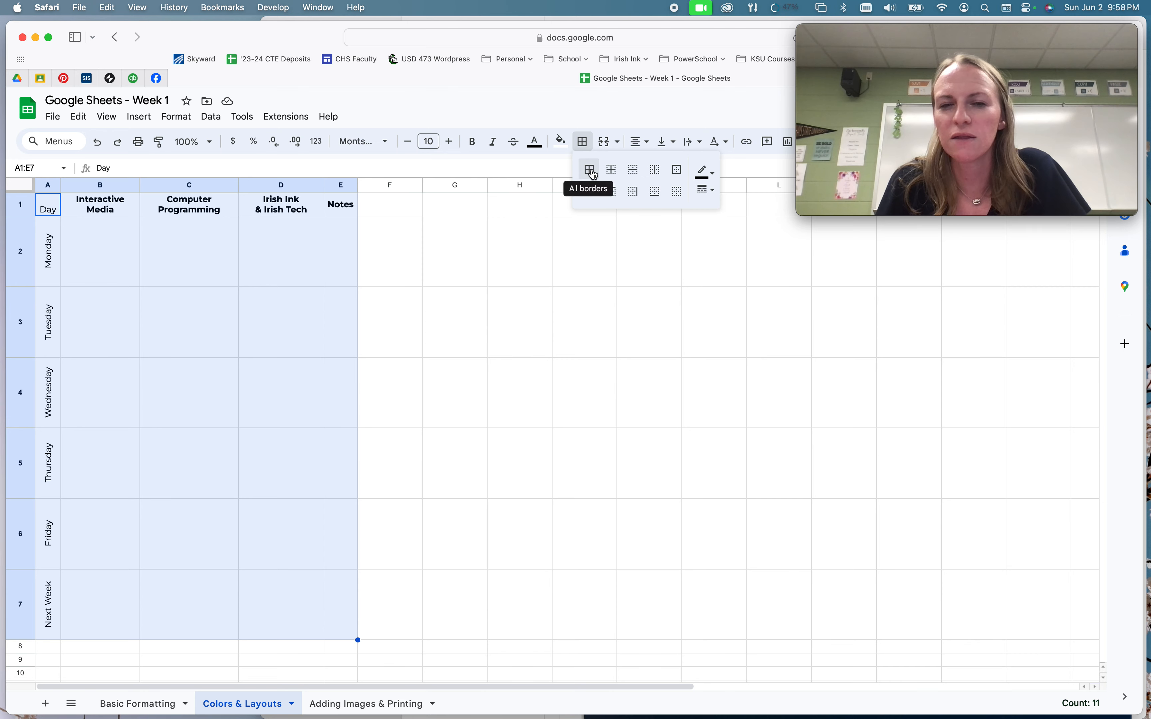
click(590, 169)
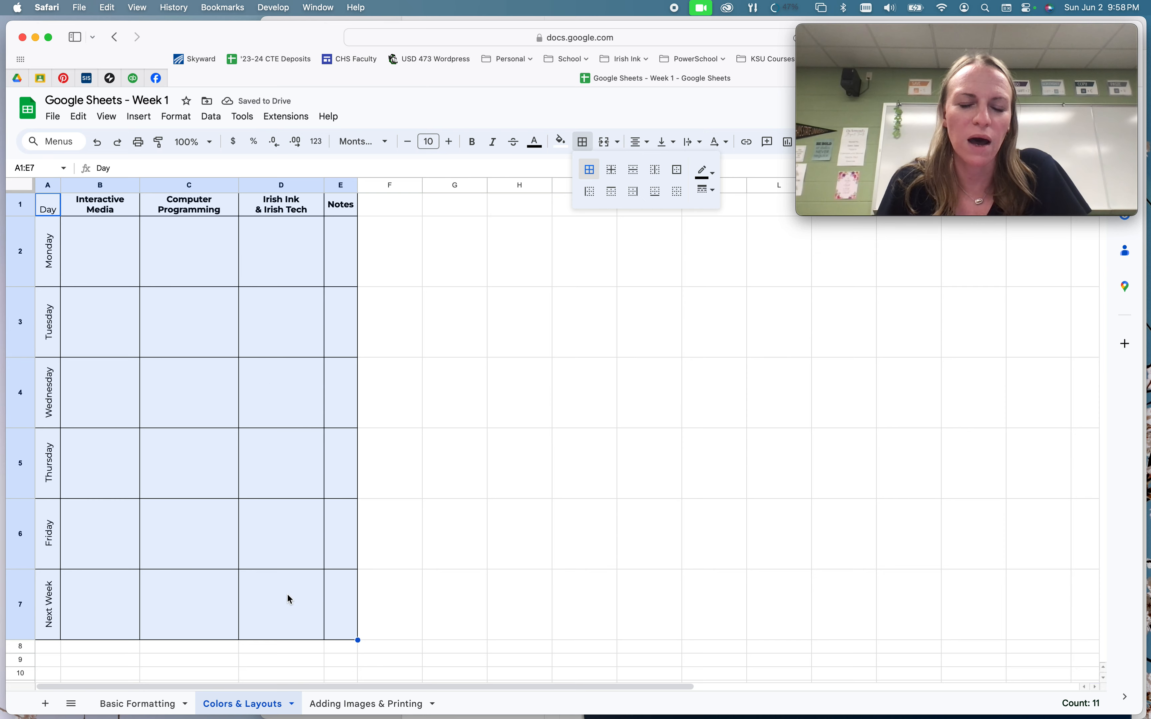
Widen the Notes column E to about the same width as the class columns
click(329, 614)
drag(358, 186, 414, 185)
click(363, 374)
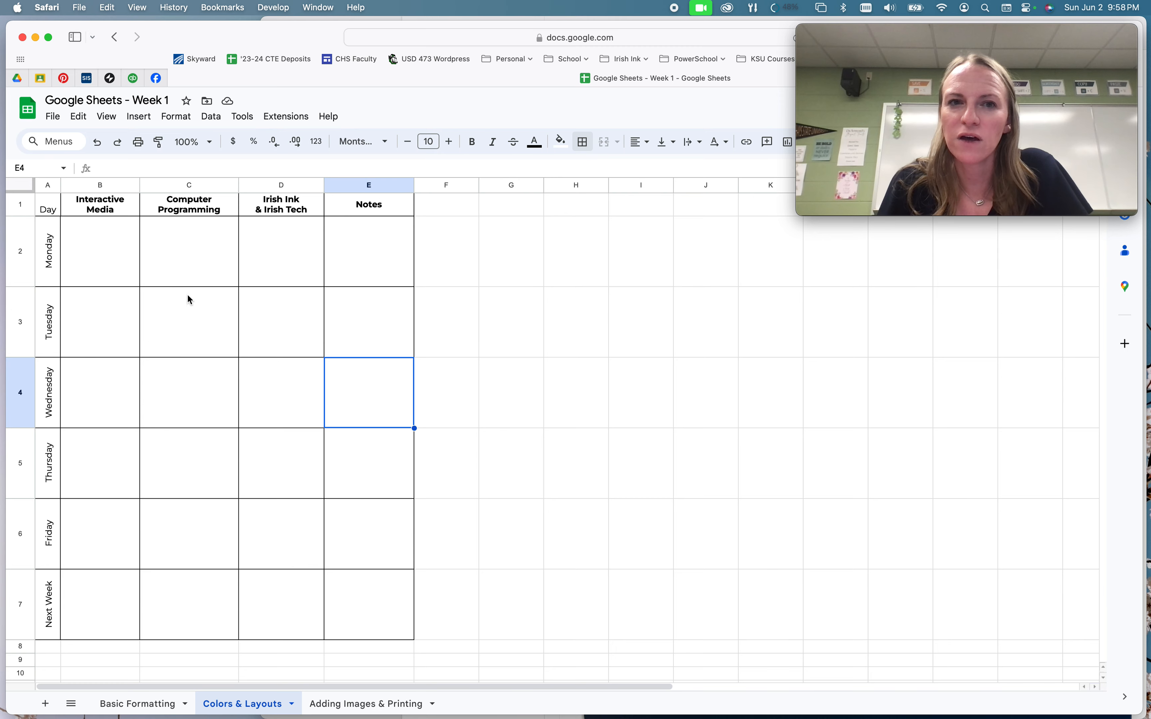
Clear all borders from the planning cells B2:E7
mouse_move(103, 253)
mouse_down()
mouse_move(152, 265)
mouse_move(219, 343)
mouse_move(349, 595)
mouse_up()
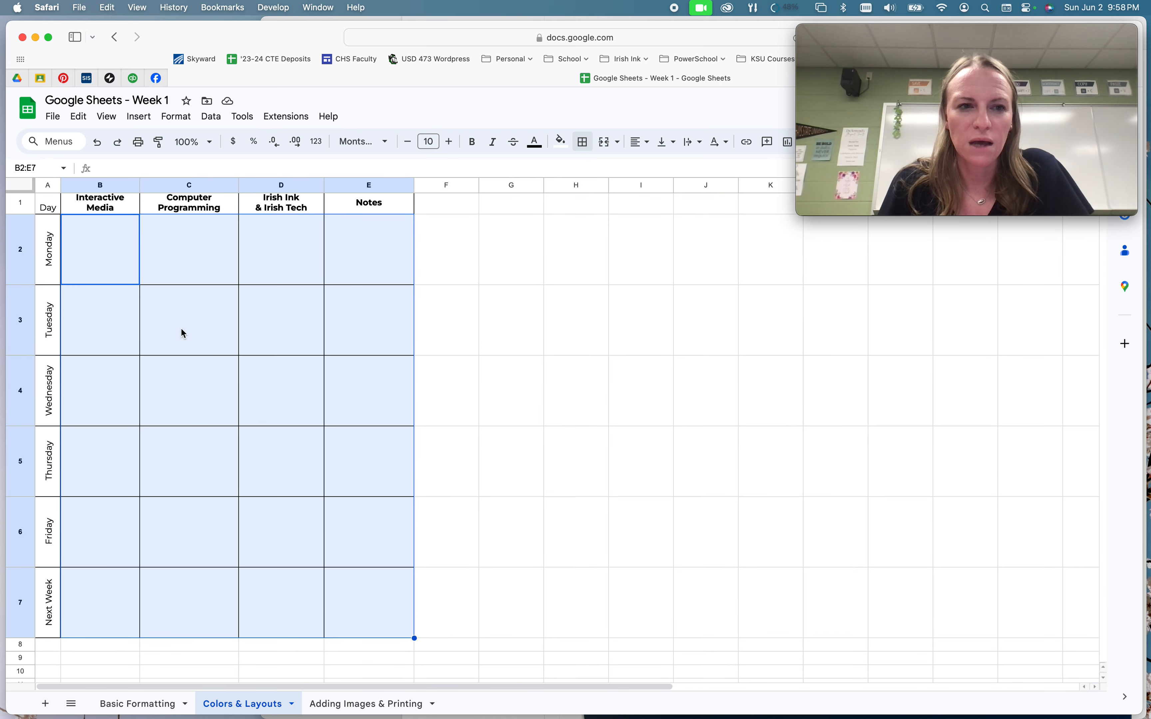
click(584, 143)
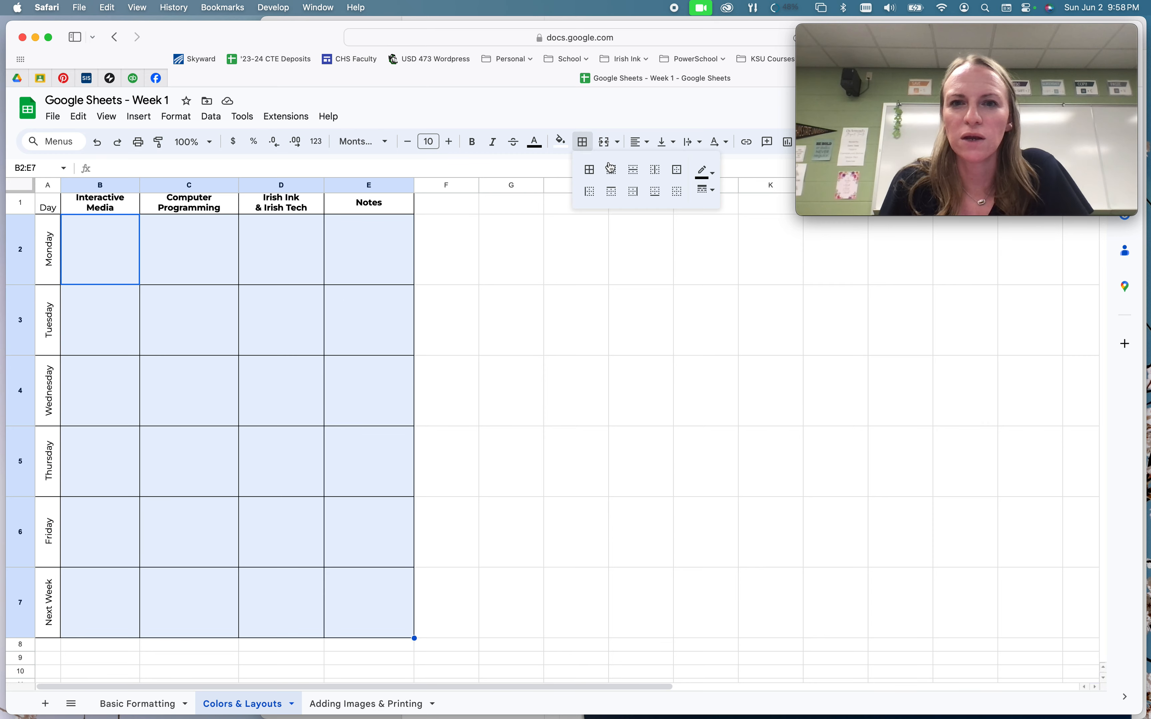
click(681, 194)
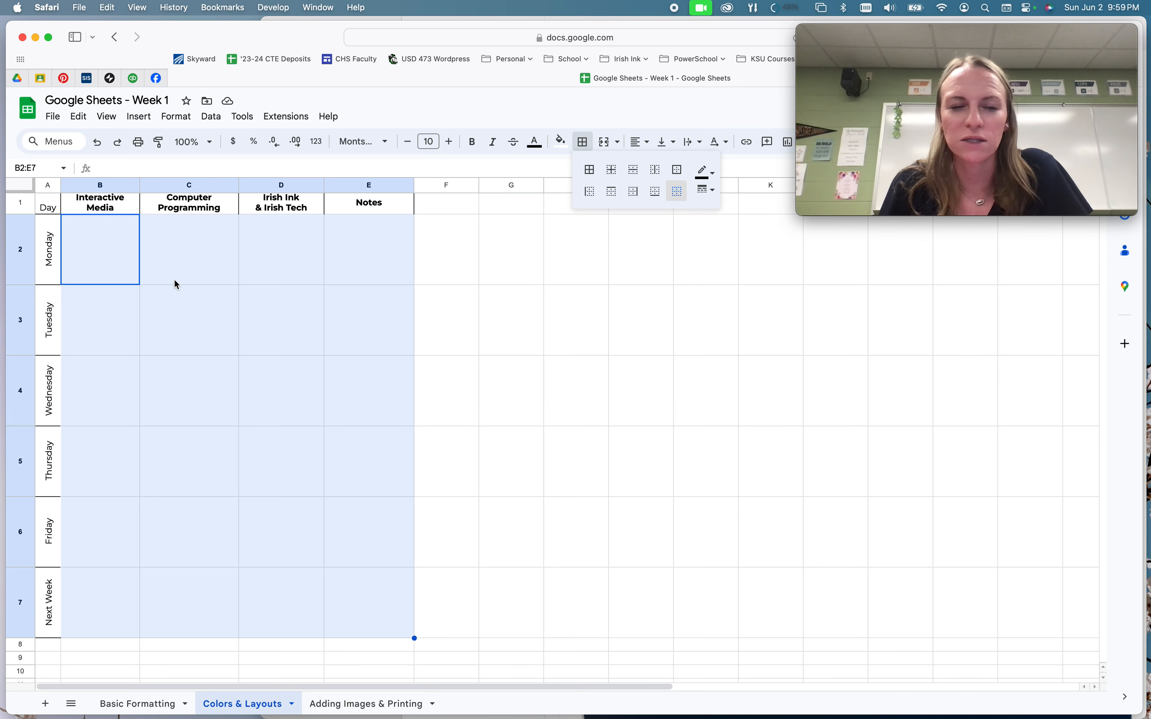
click(308, 294)
Add a thick black outer border around the planning cells B2:E7
drag(85, 251, 371, 594)
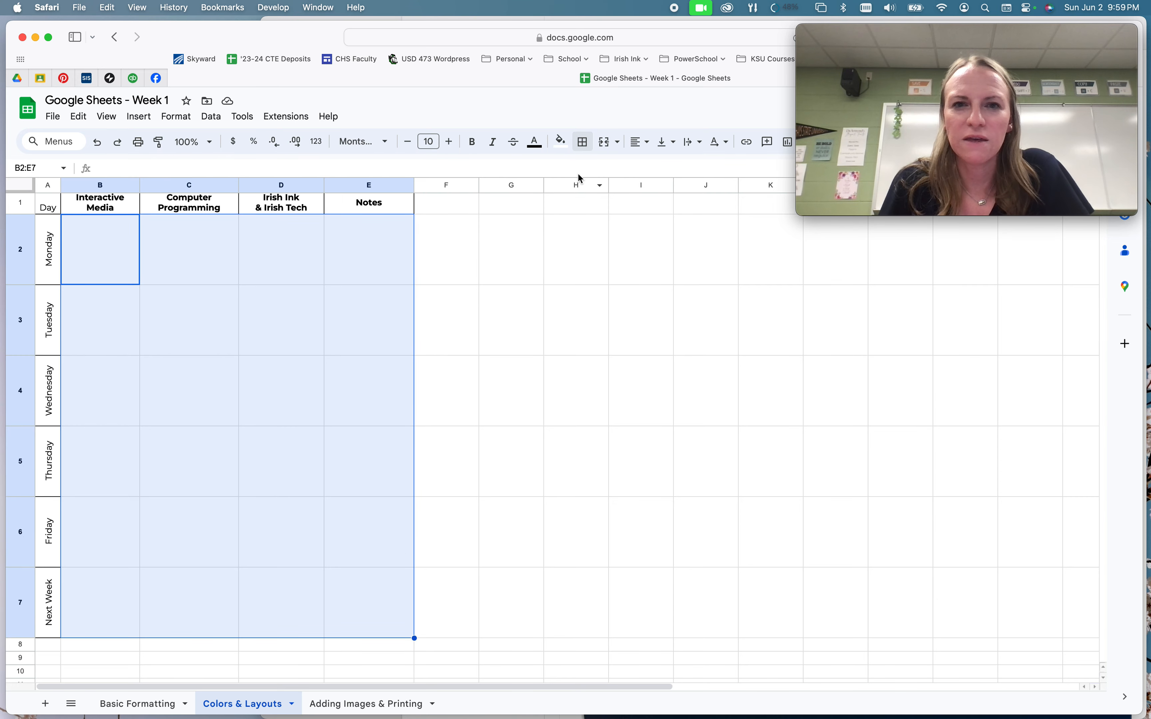
click(583, 142)
click(677, 170)
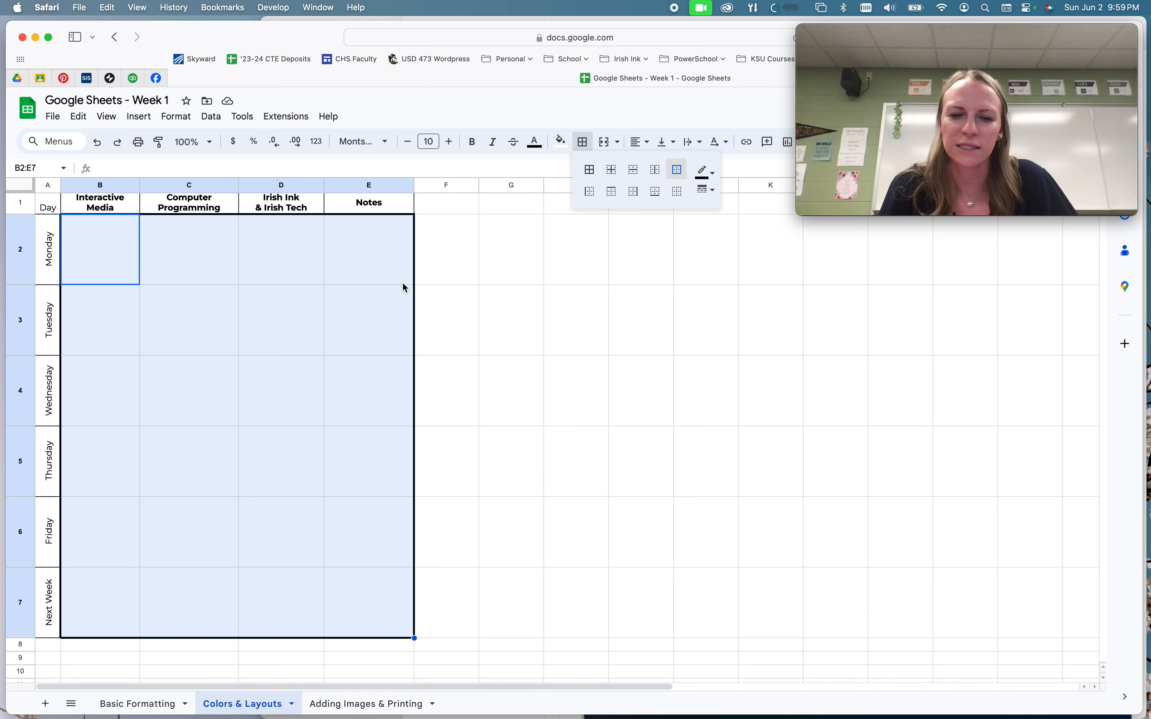
click(381, 310)
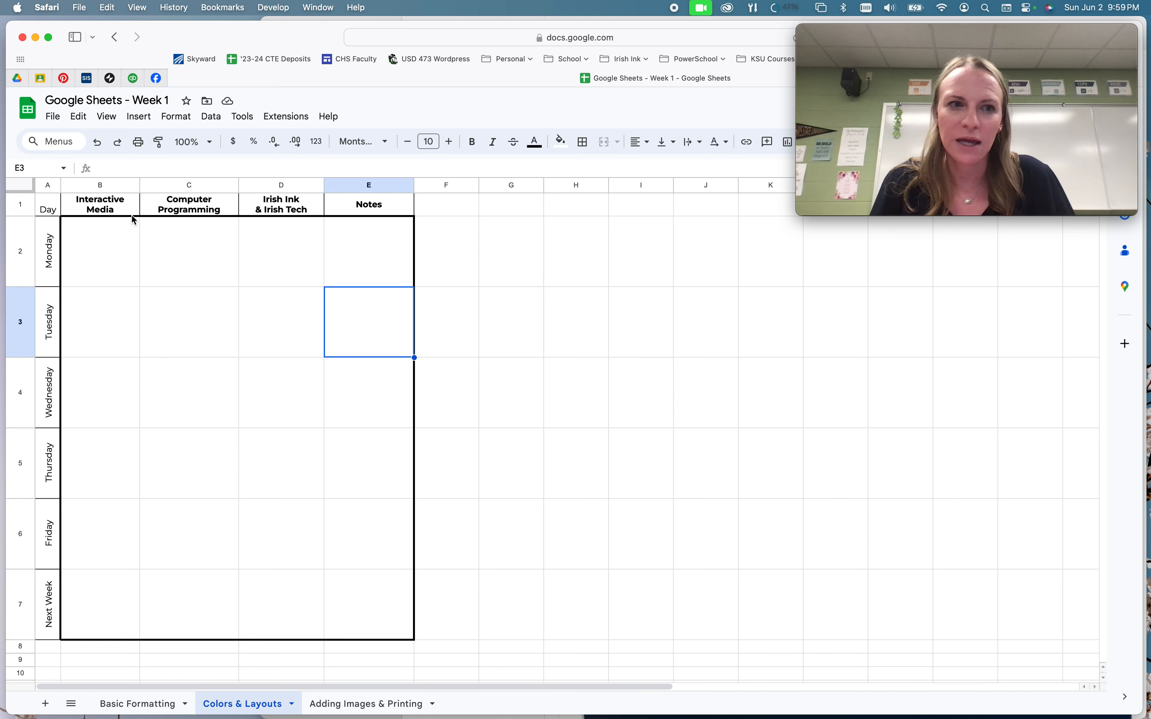
Fill the "Interactive Media" heading with light pink and the "Computer Programming" heading with light purple
click(119, 208)
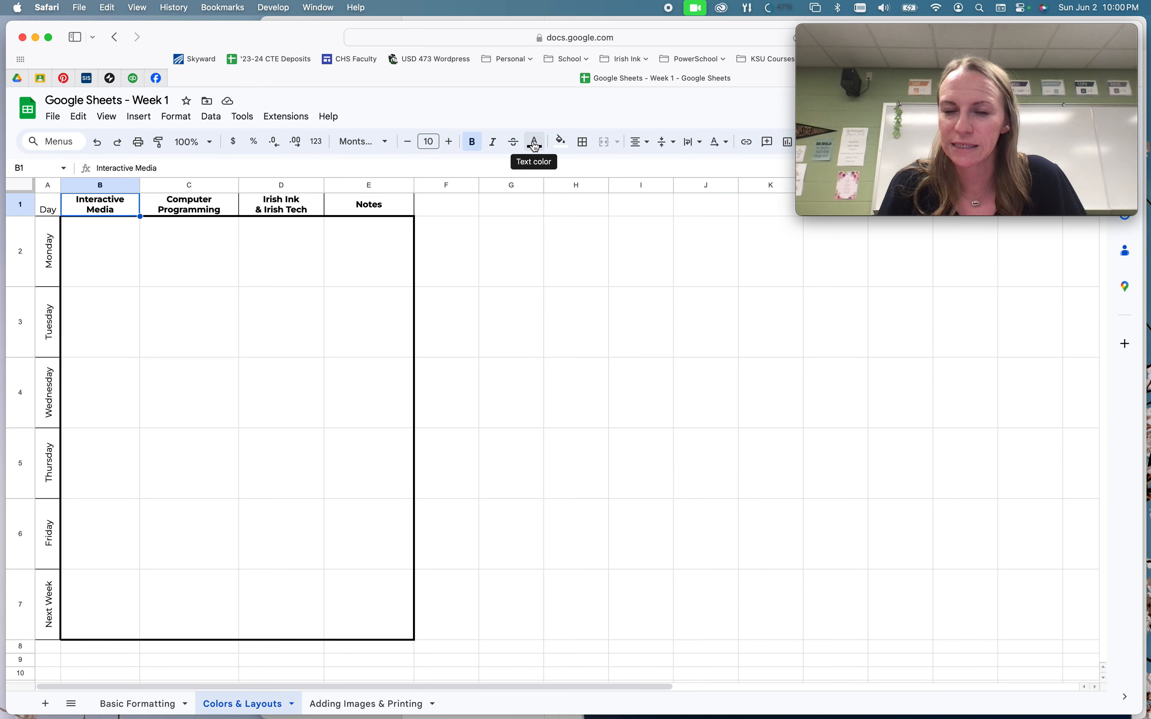
click(560, 141)
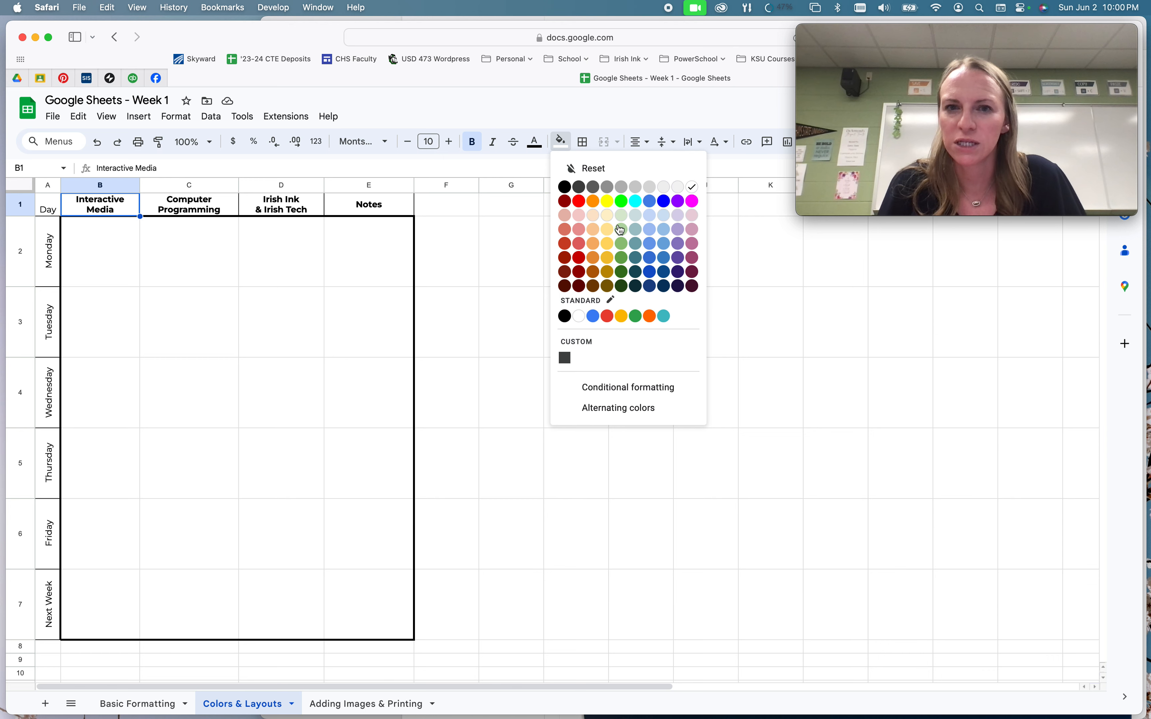
click(693, 216)
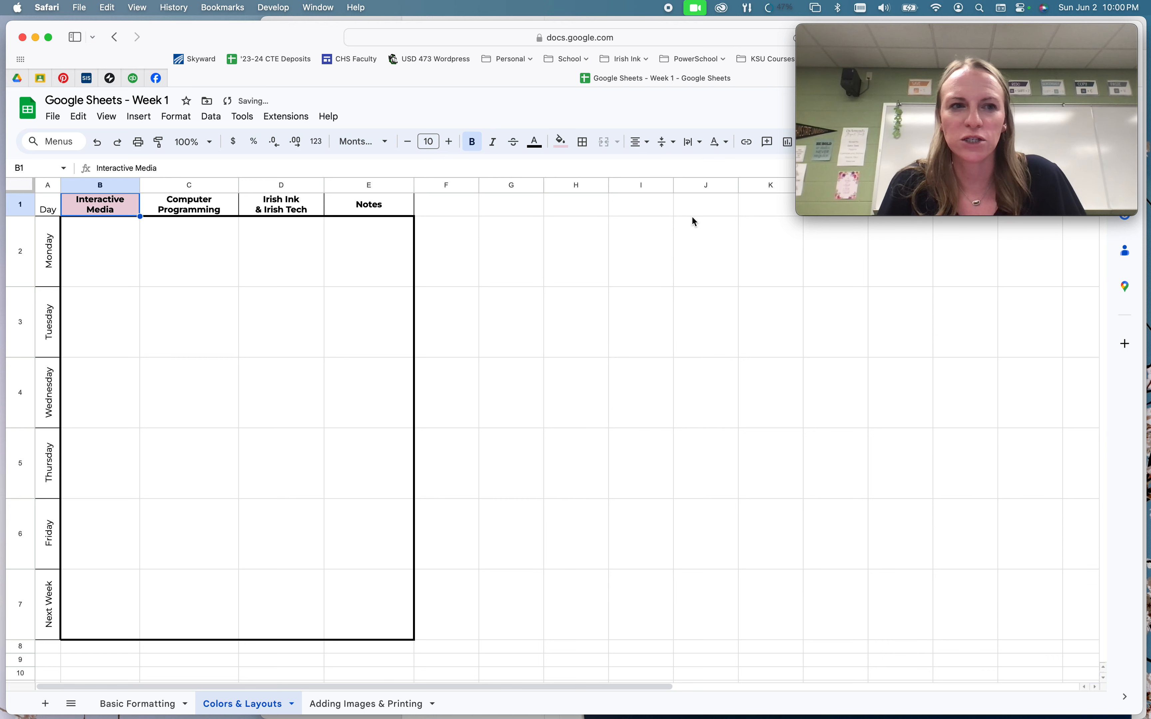
click(190, 206)
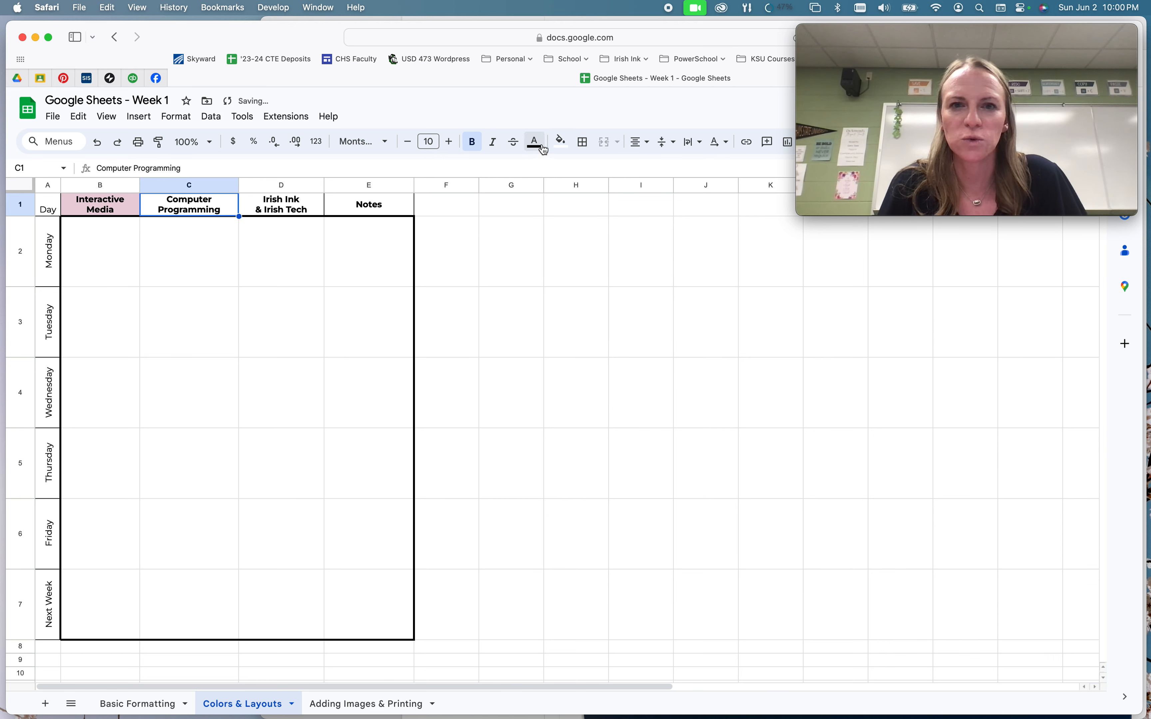
click(568, 147)
click(682, 217)
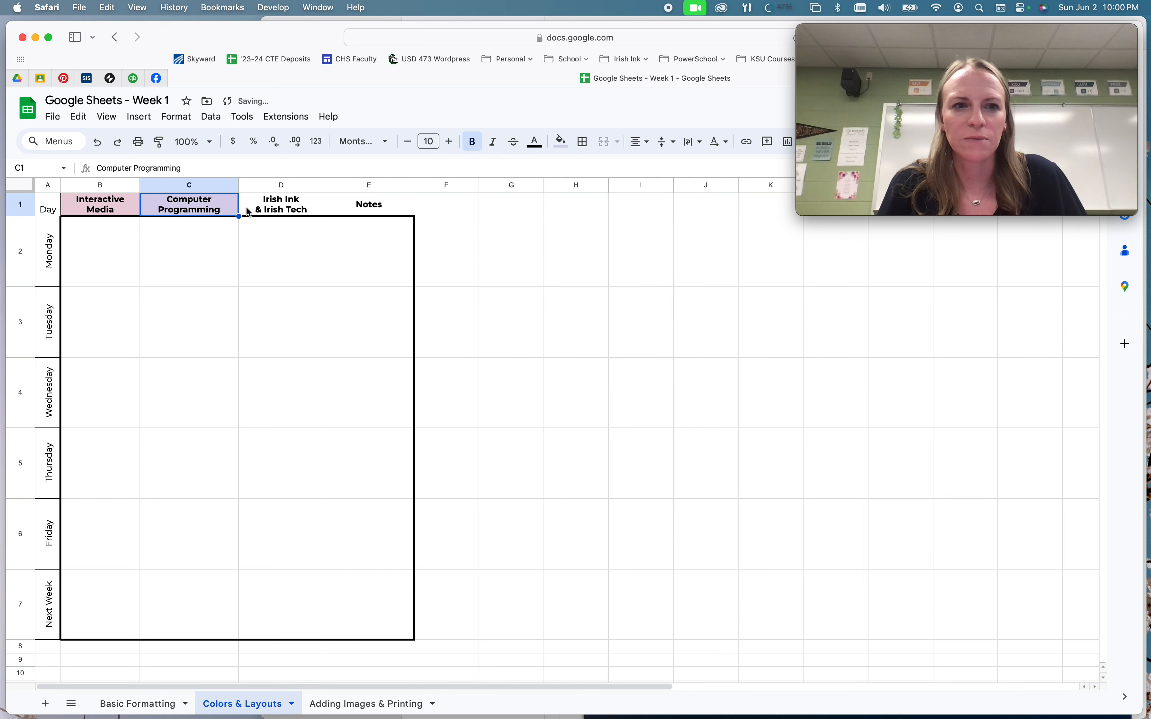
Fill the "Irish Ink & Irish Tech" heading with light blue and the "Notes" heading with light green
click(286, 208)
click(561, 141)
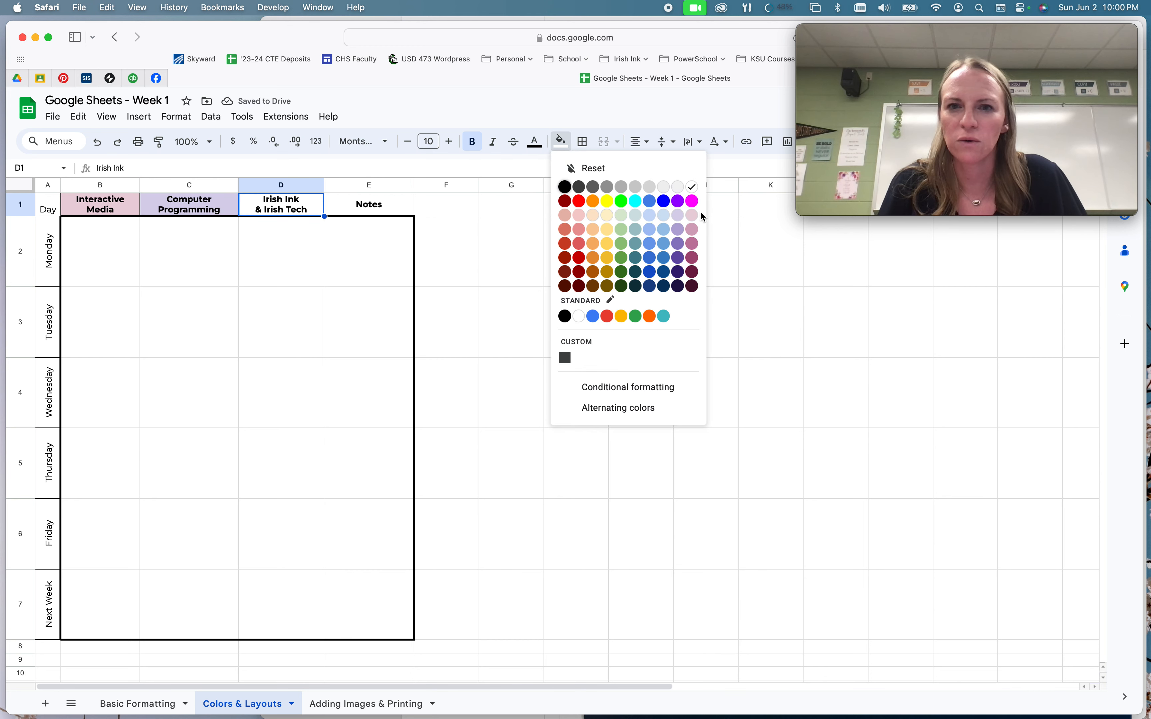
click(664, 217)
click(373, 214)
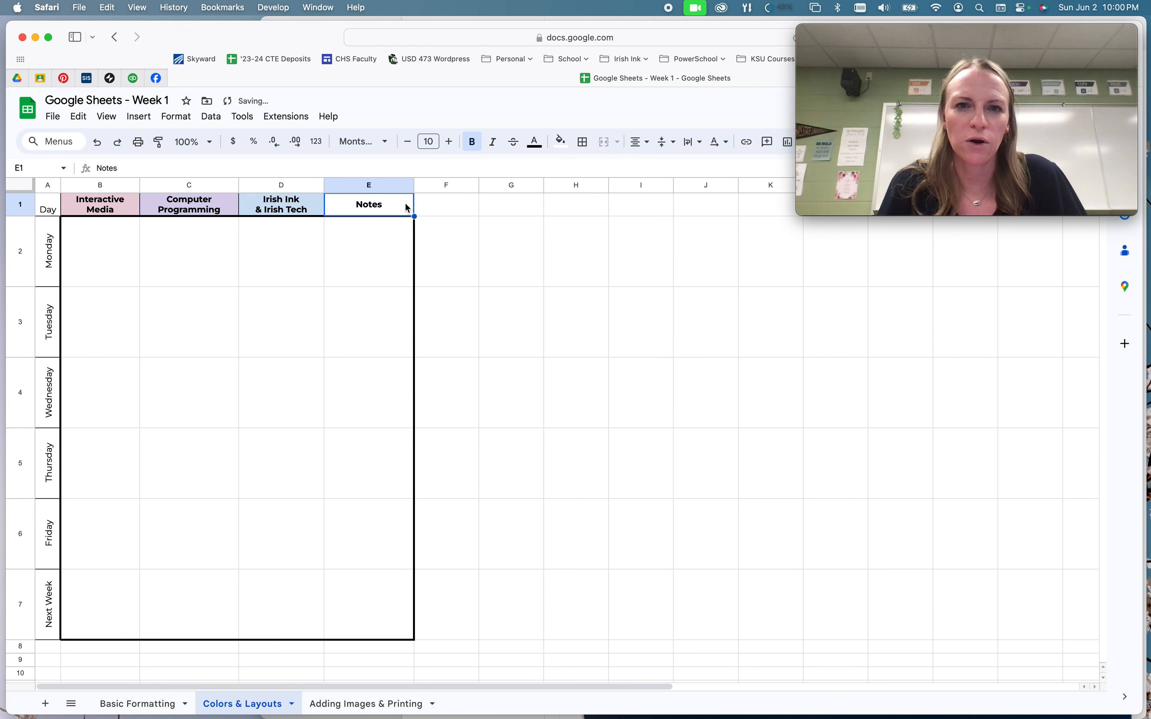
click(562, 142)
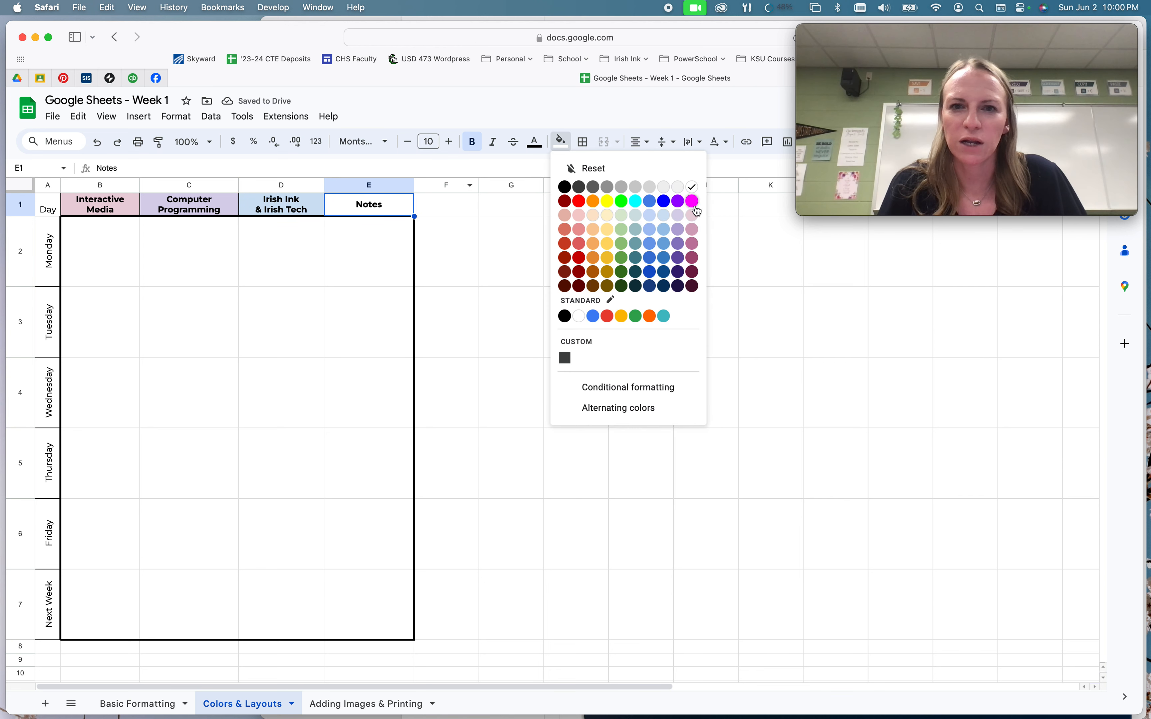
click(623, 218)
click(504, 248)
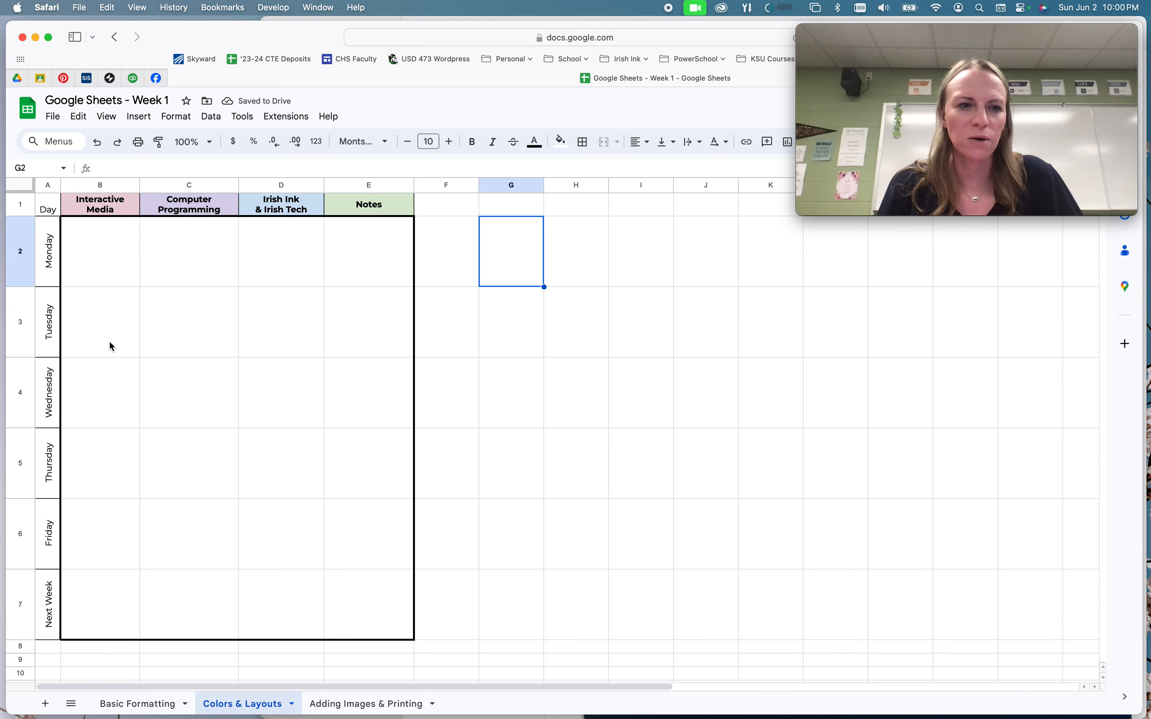
Fill the headings in B1:E1 with dark blue and set their text color to white
drag(53, 210, 55, 628)
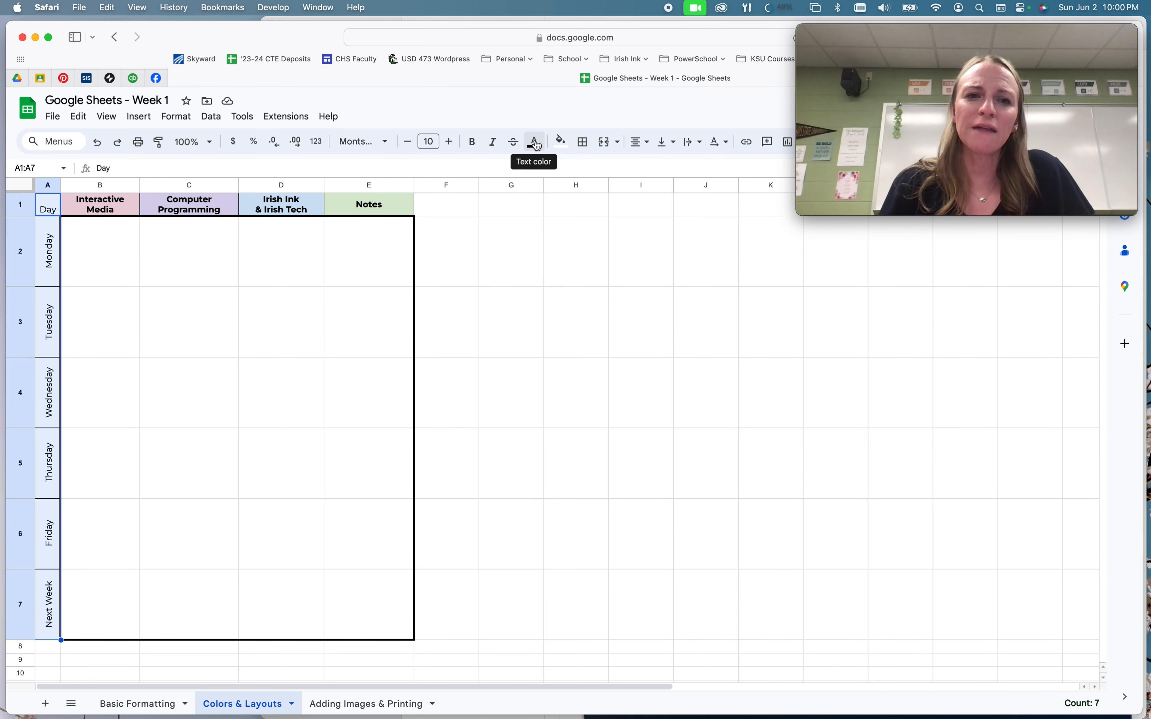
drag(93, 208, 356, 210)
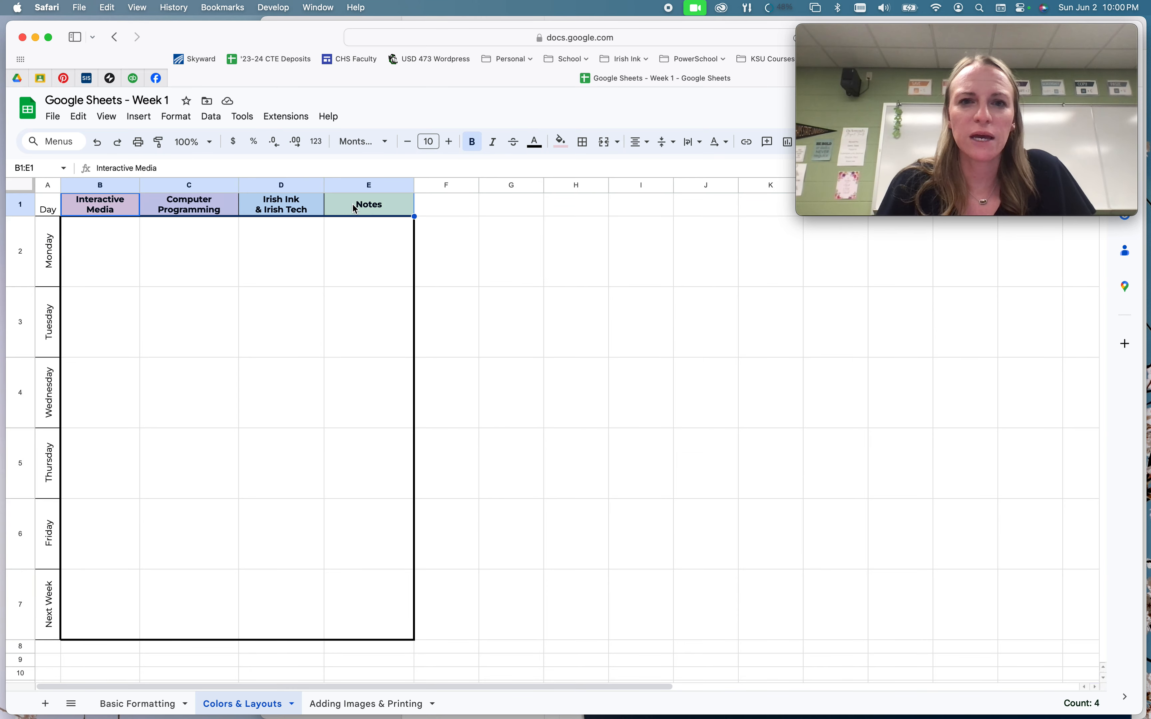
click(568, 149)
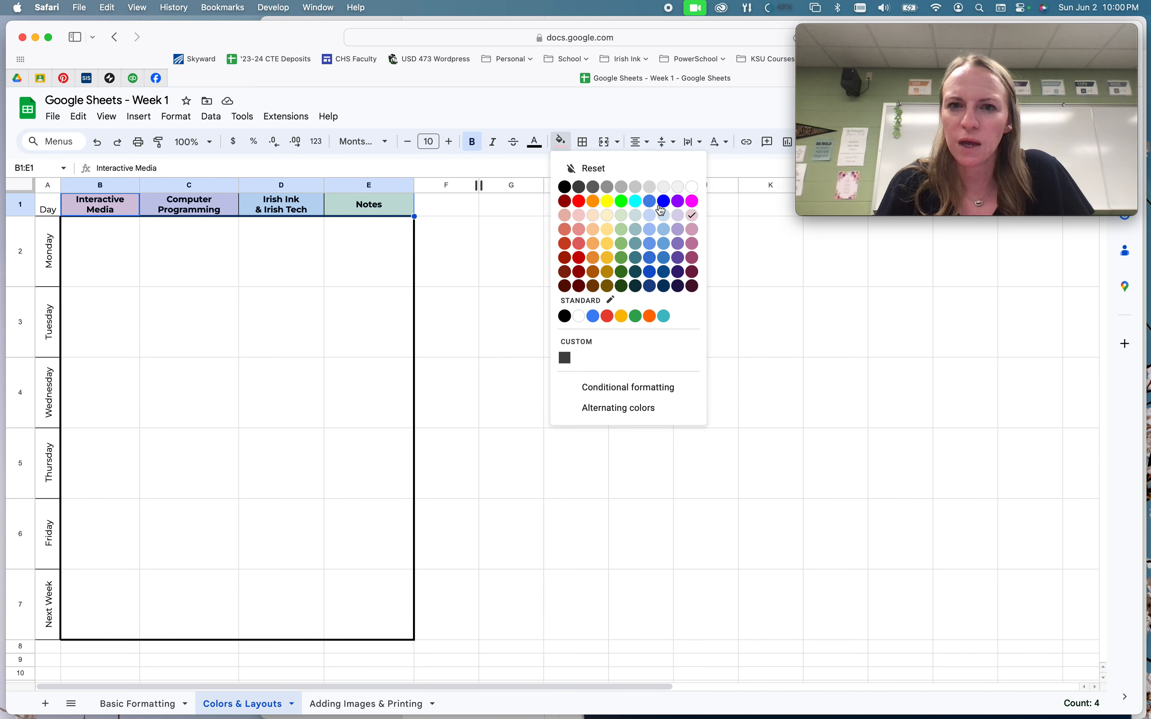
click(650, 286)
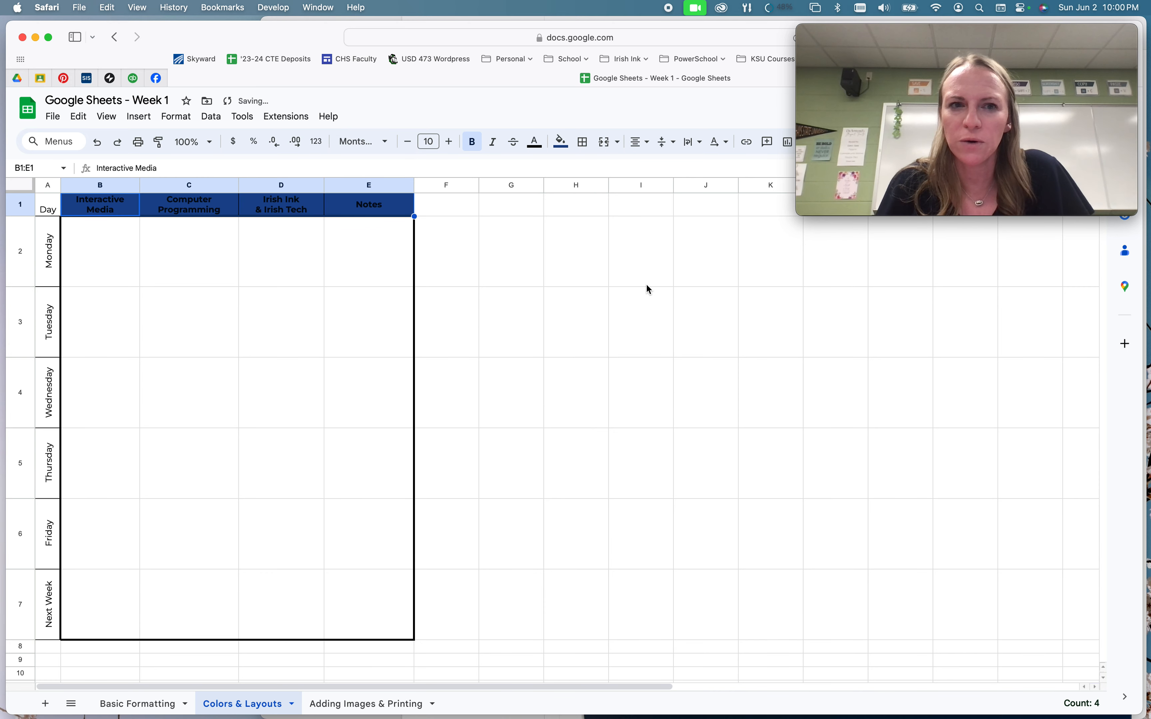
click(533, 146)
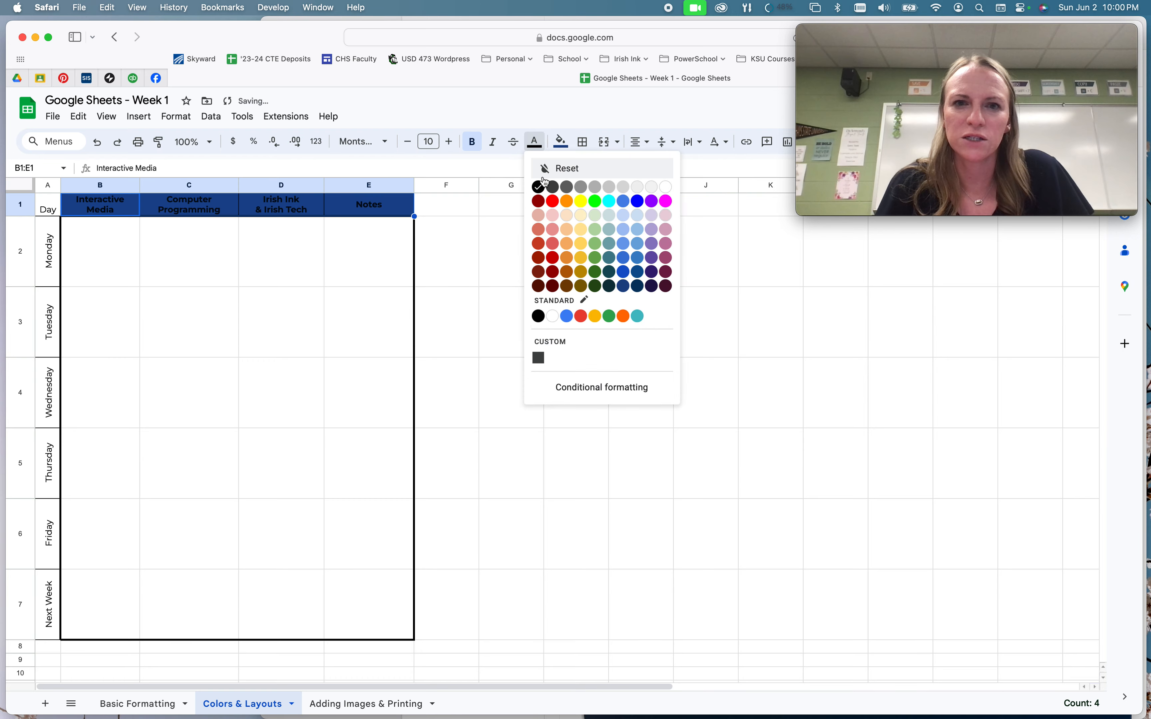
click(667, 190)
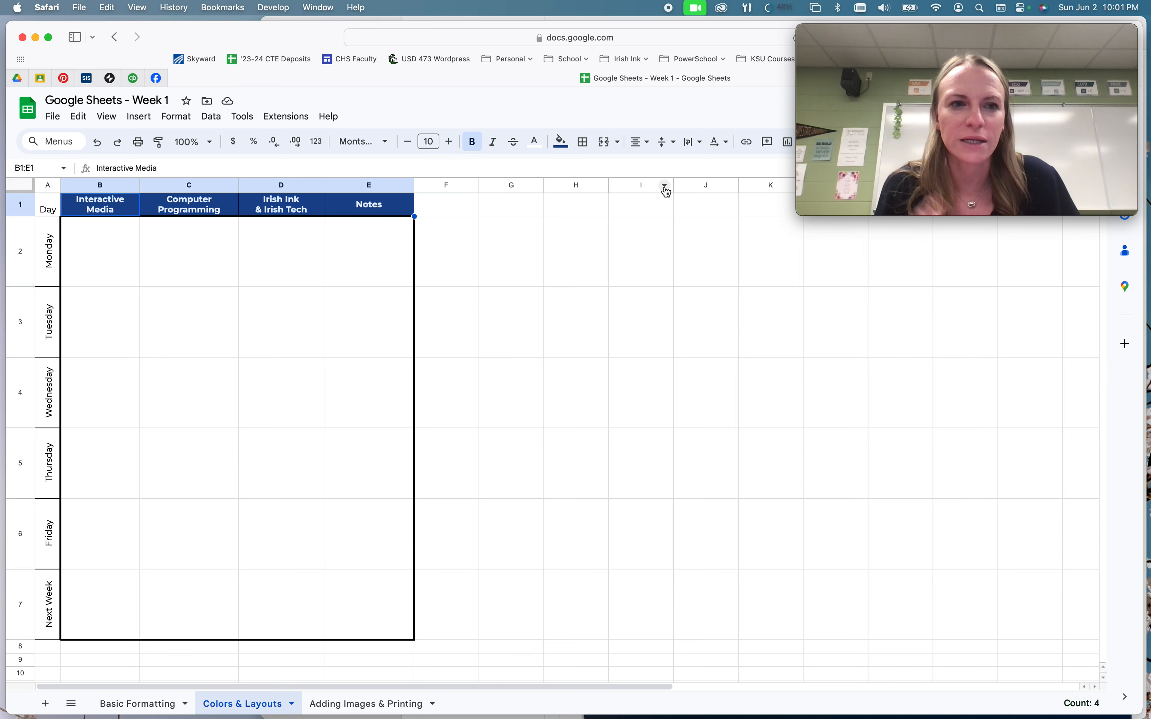
click(371, 270)
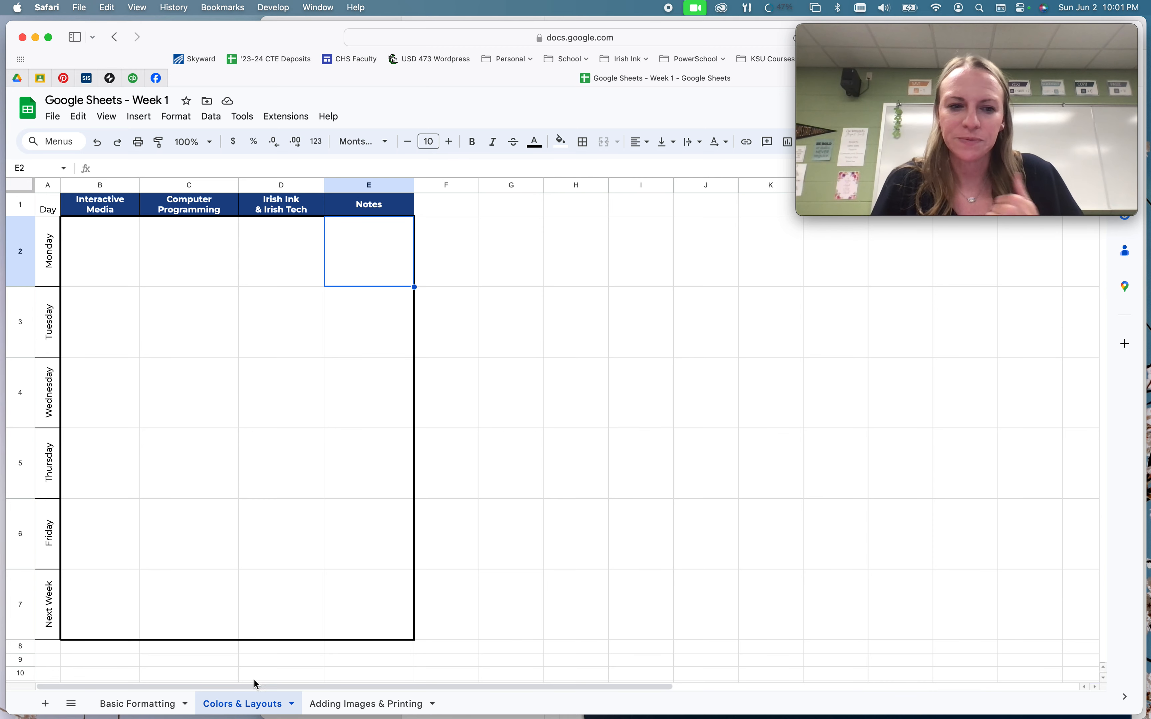
Switch to the "Adding Images & Printing" sheet and set its tab color to light red
scroll(253, 685, right, 1)
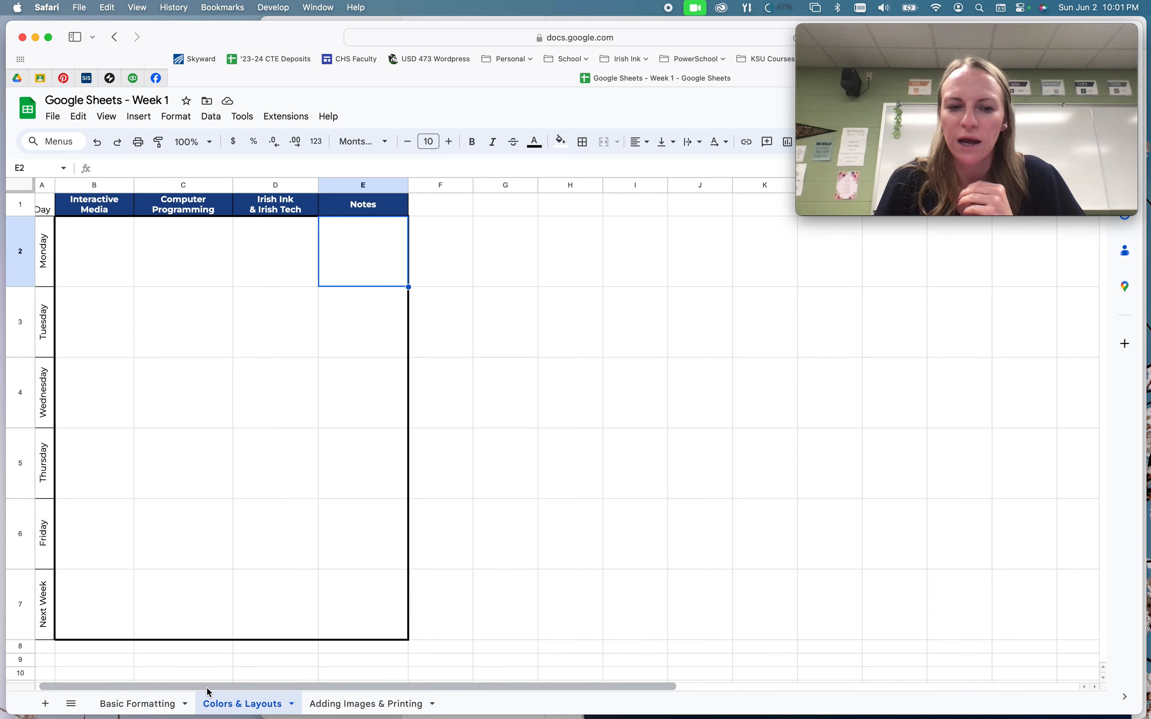
click(378, 705)
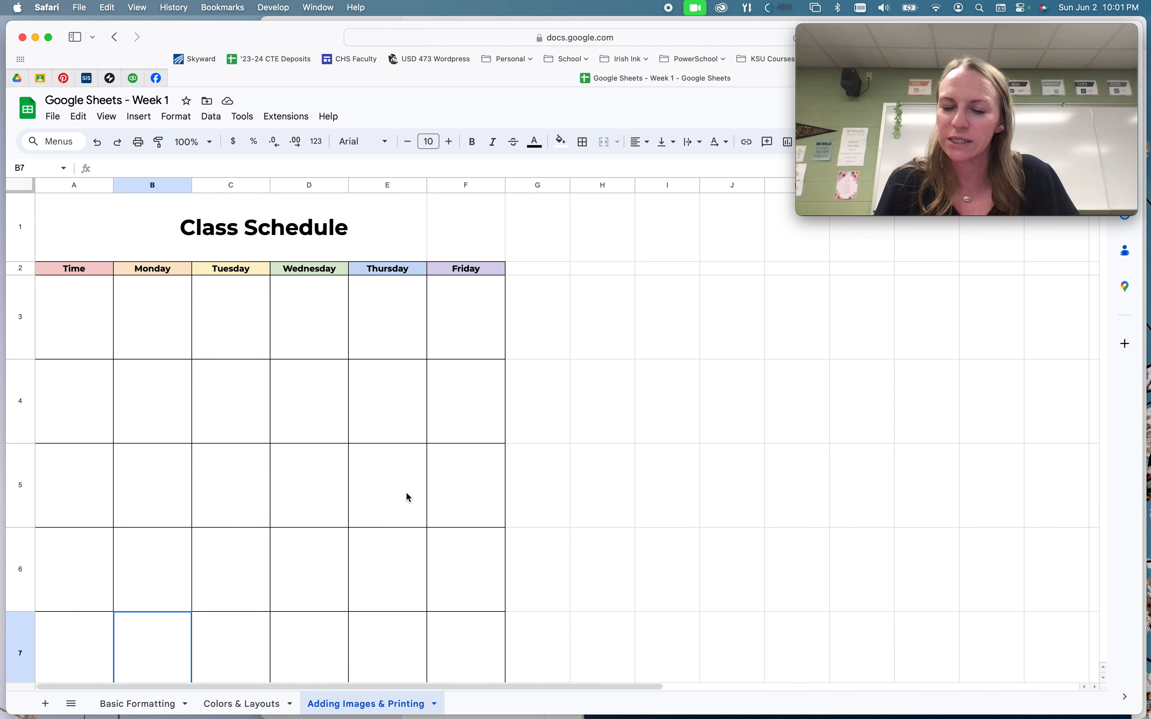
double_click(369, 706)
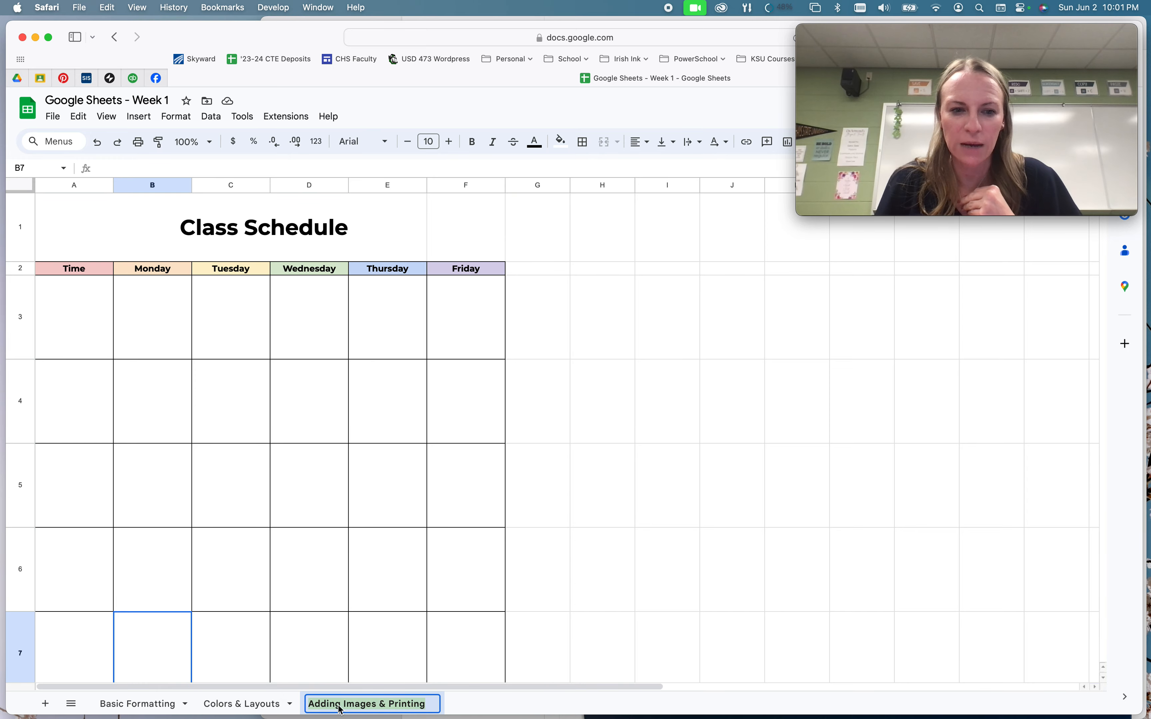
click(240, 705)
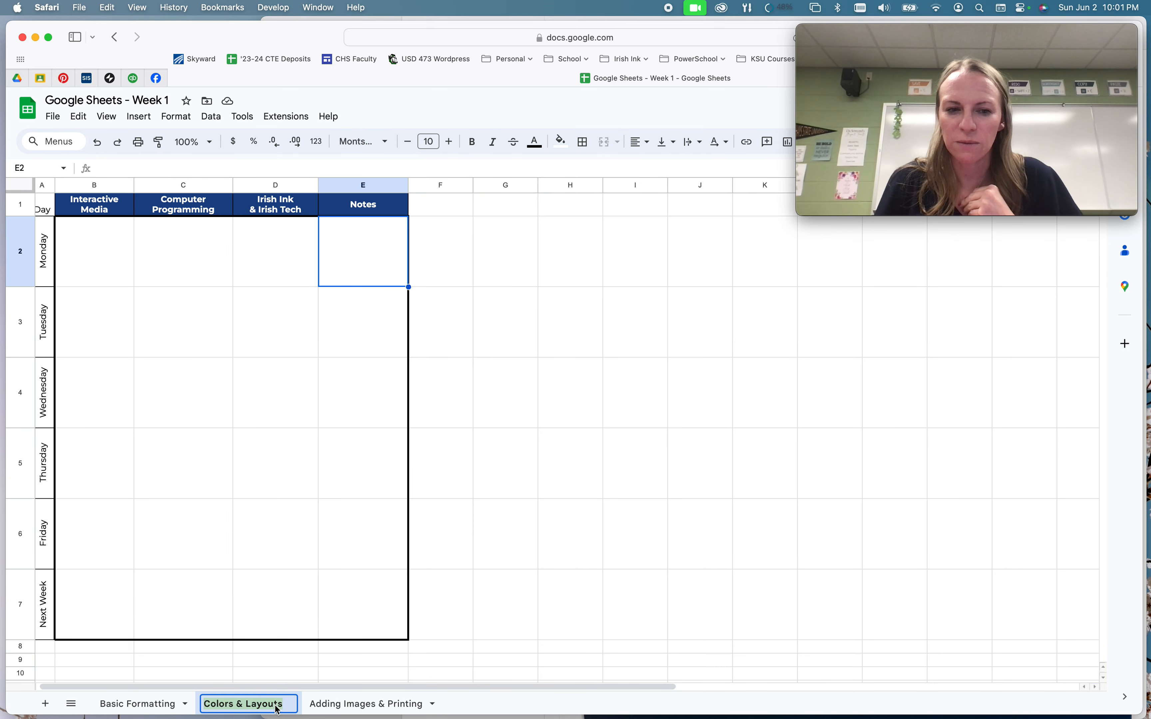
click(356, 705)
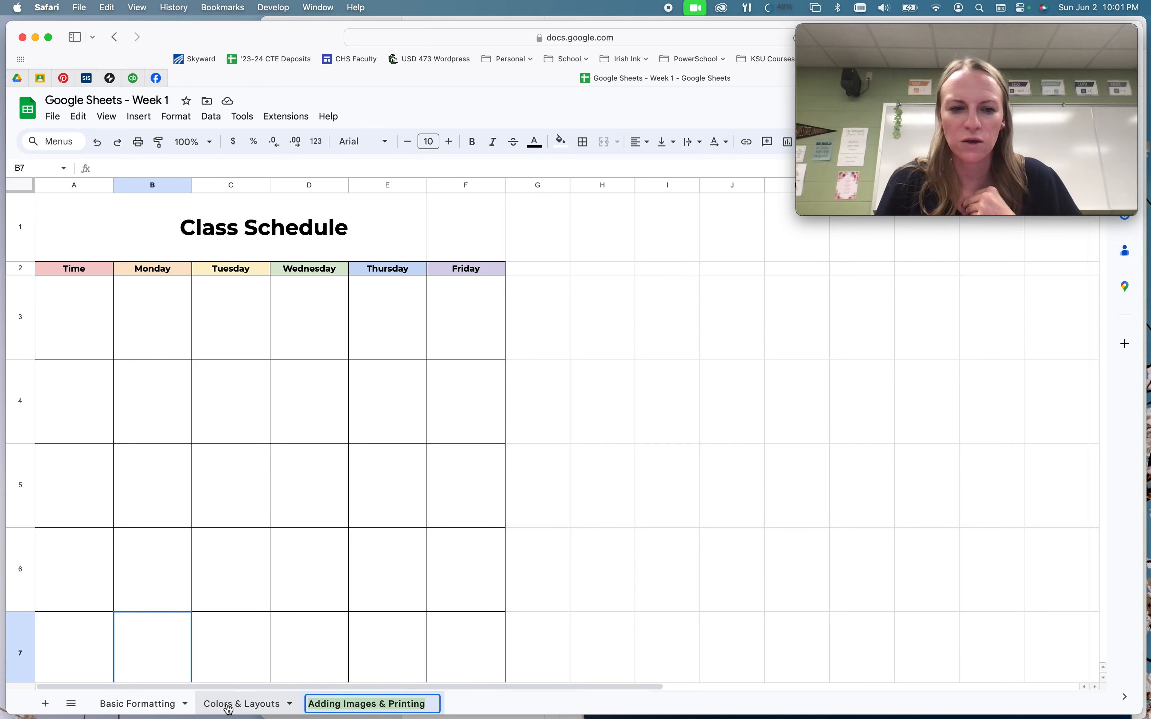
click(229, 709)
right_click(388, 709)
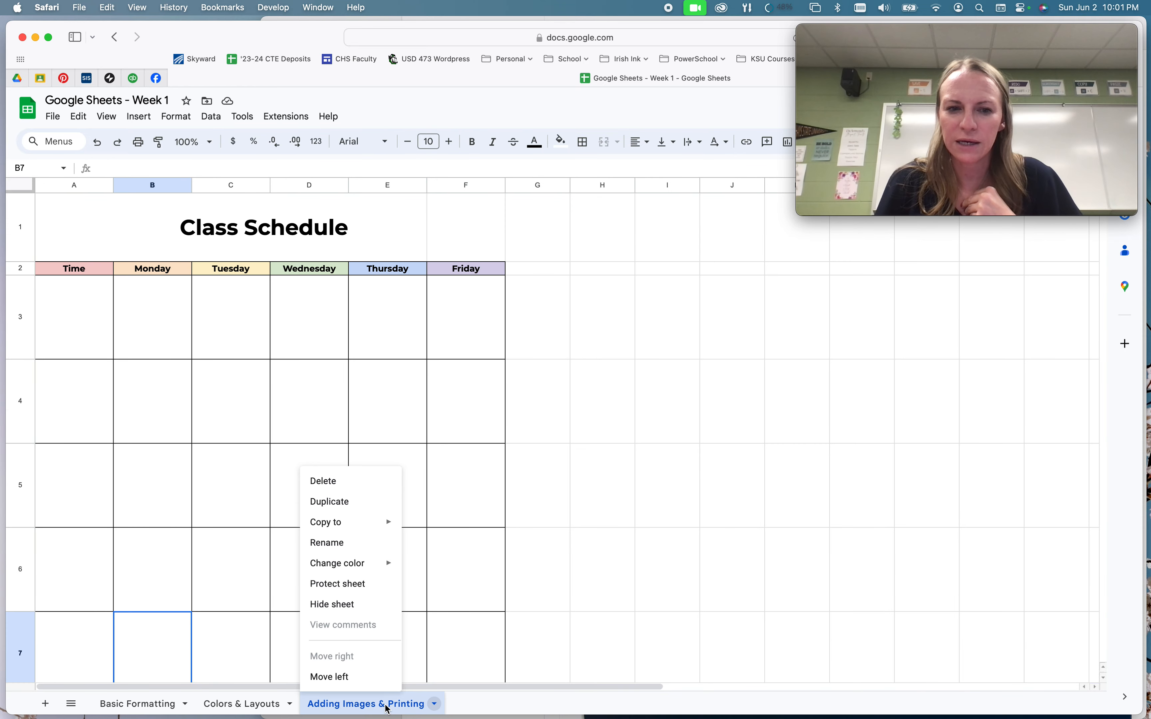
mouse_move(342, 571)
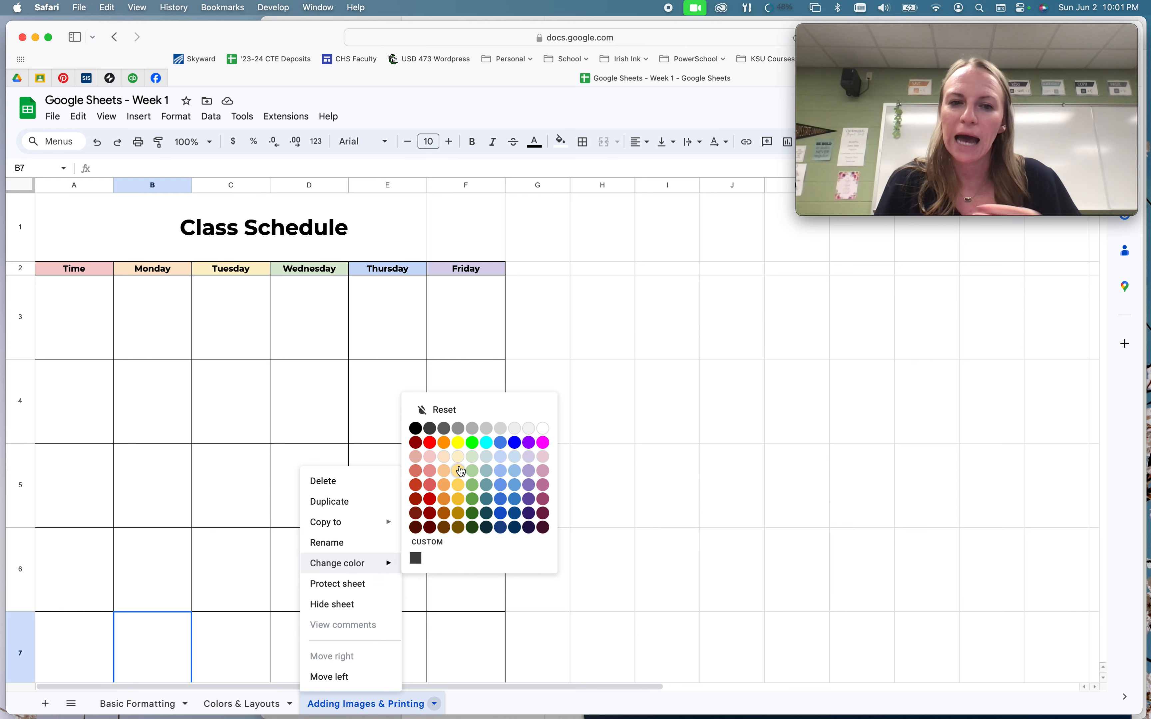
click(430, 472)
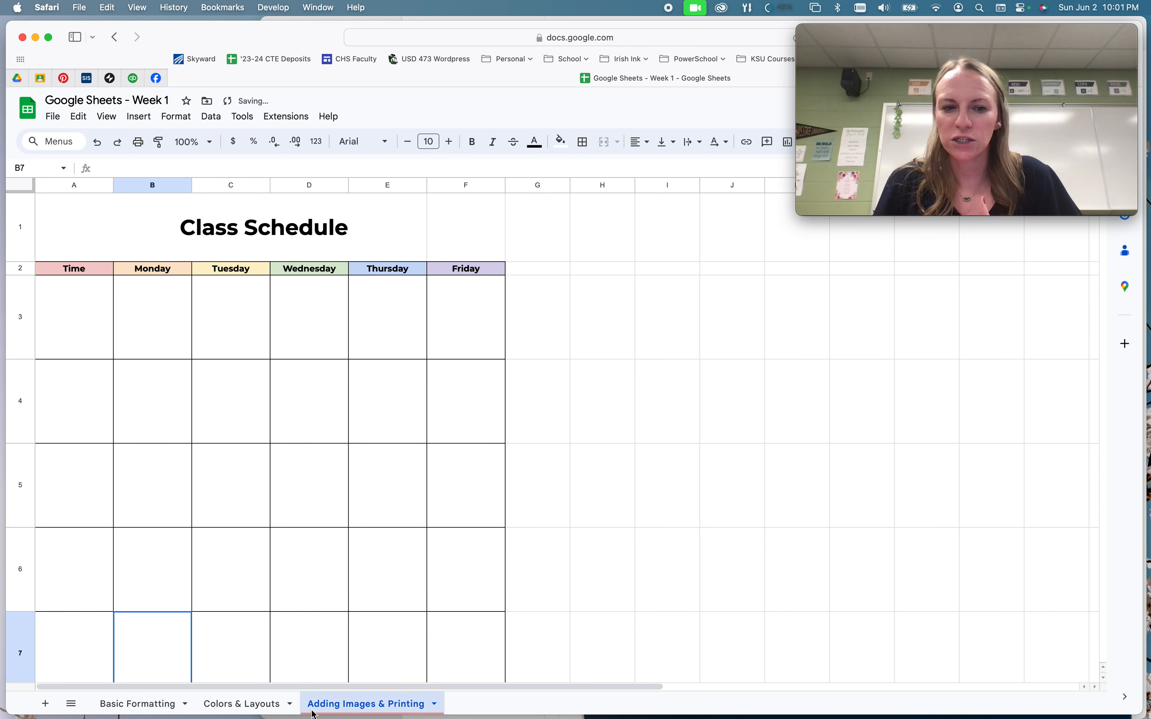
click(264, 705)
click(386, 710)
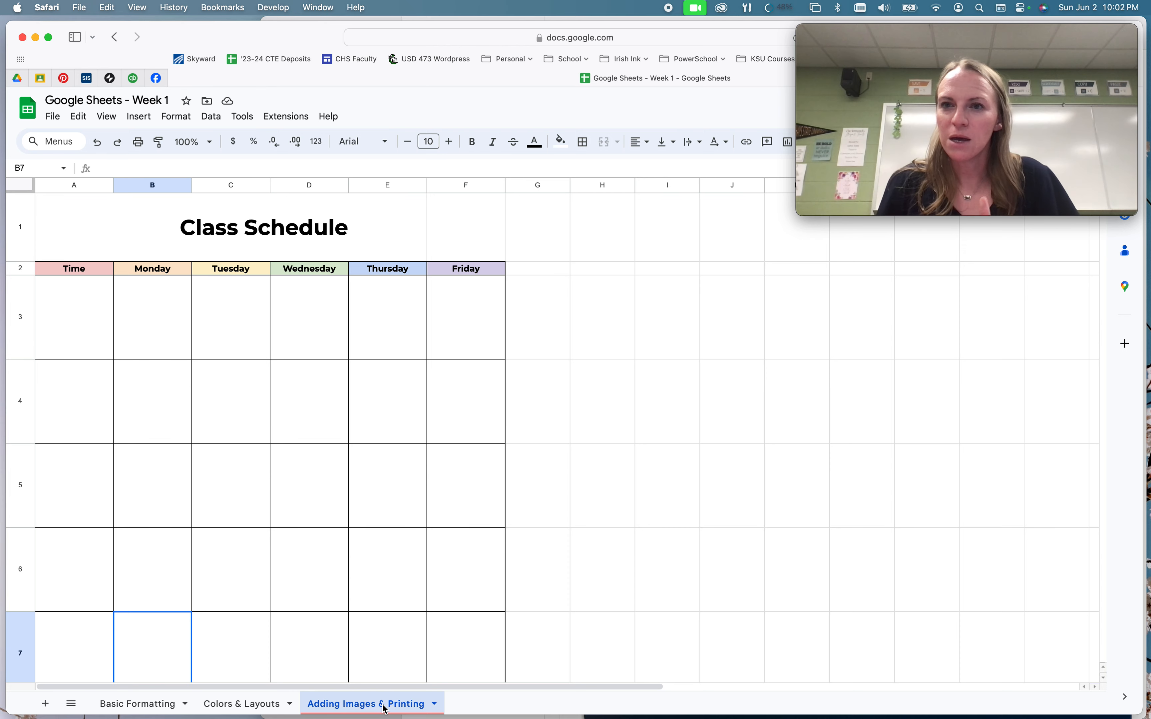
right_click(385, 710)
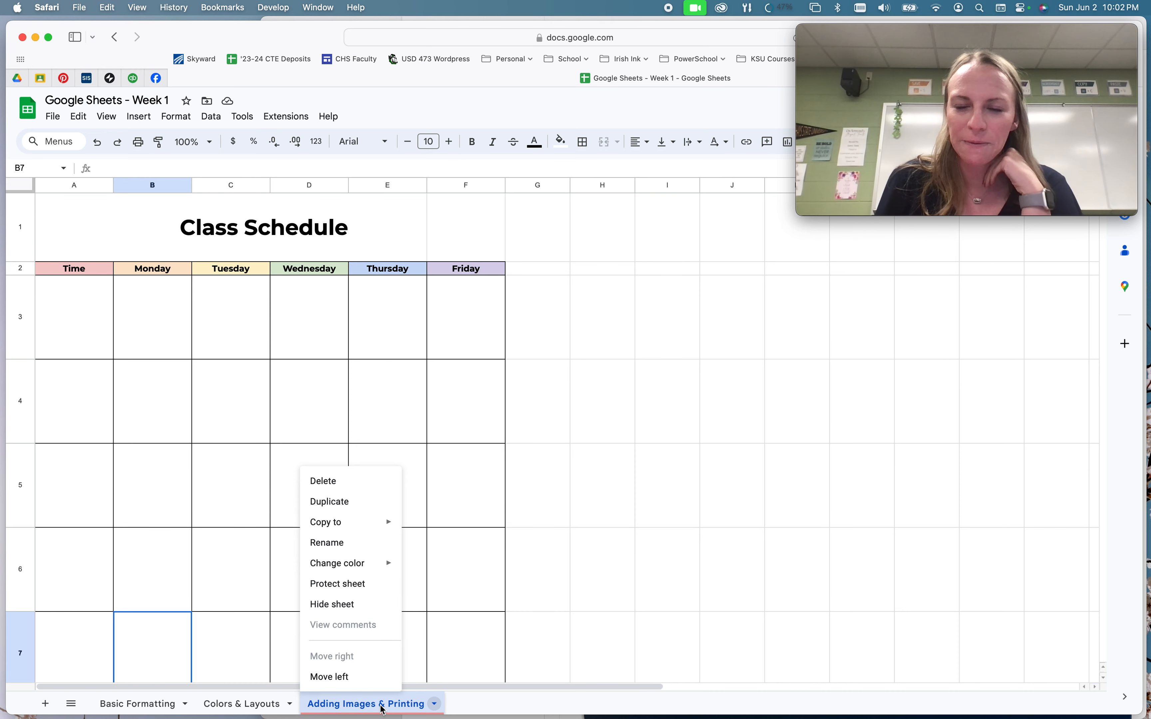
click(237, 365)
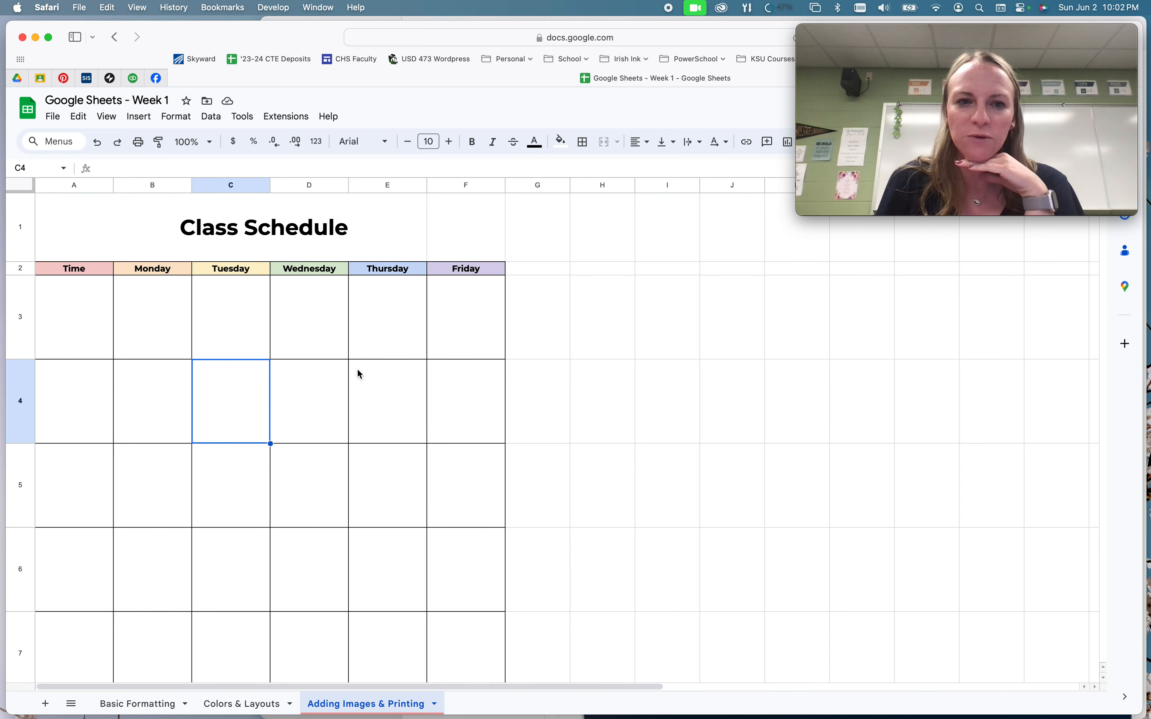
scroll(361, 356, down, 3)
scroll(363, 356, up, 3)
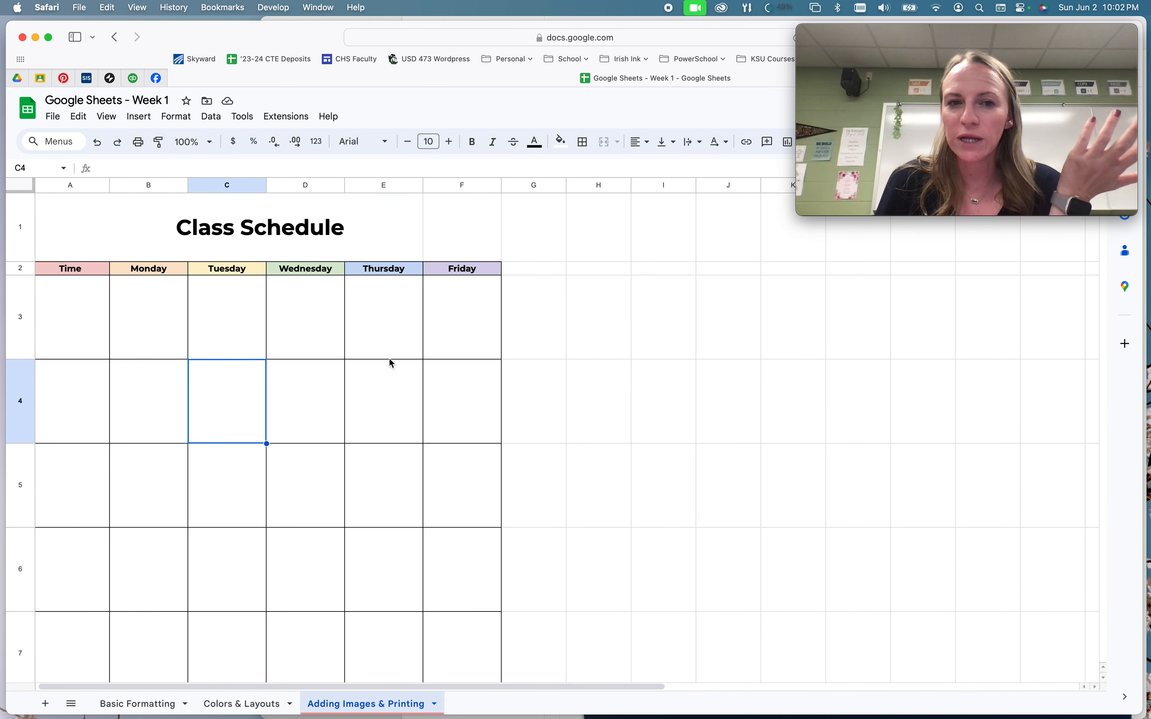
scroll(391, 363, left, 1)
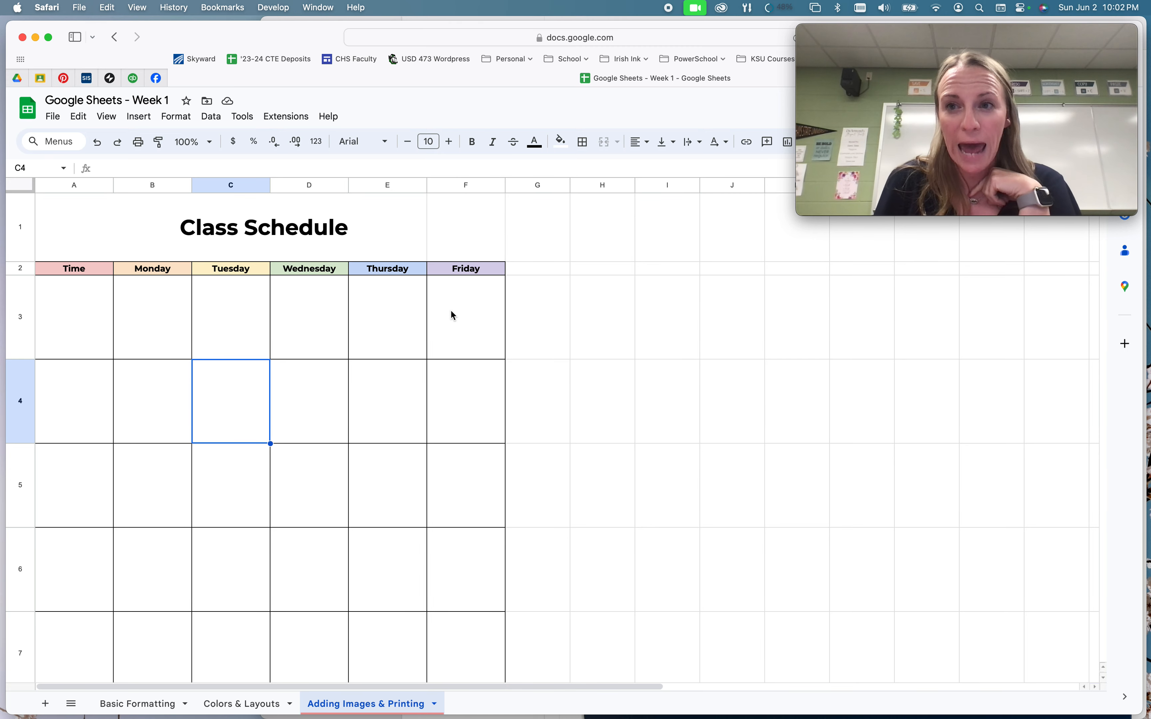
Try to place images-2.jpeg from the Downloads folder directly onto cell F1, and return to the spreadsheet
click(463, 247)
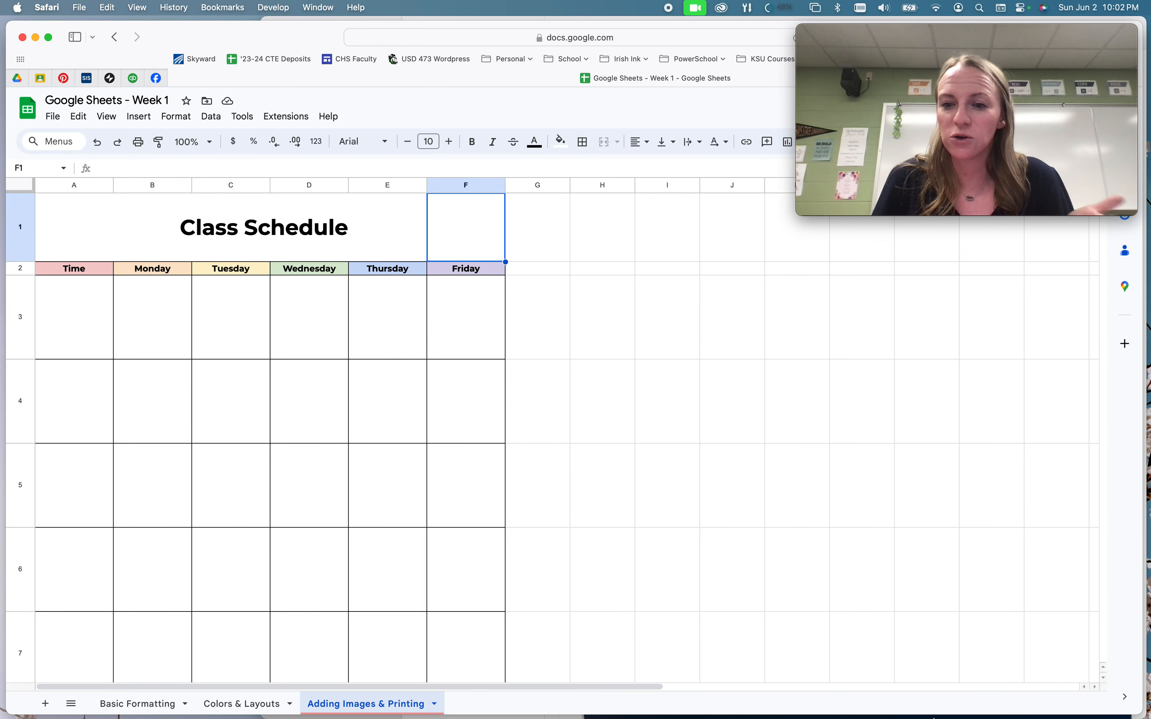
click(957, 698)
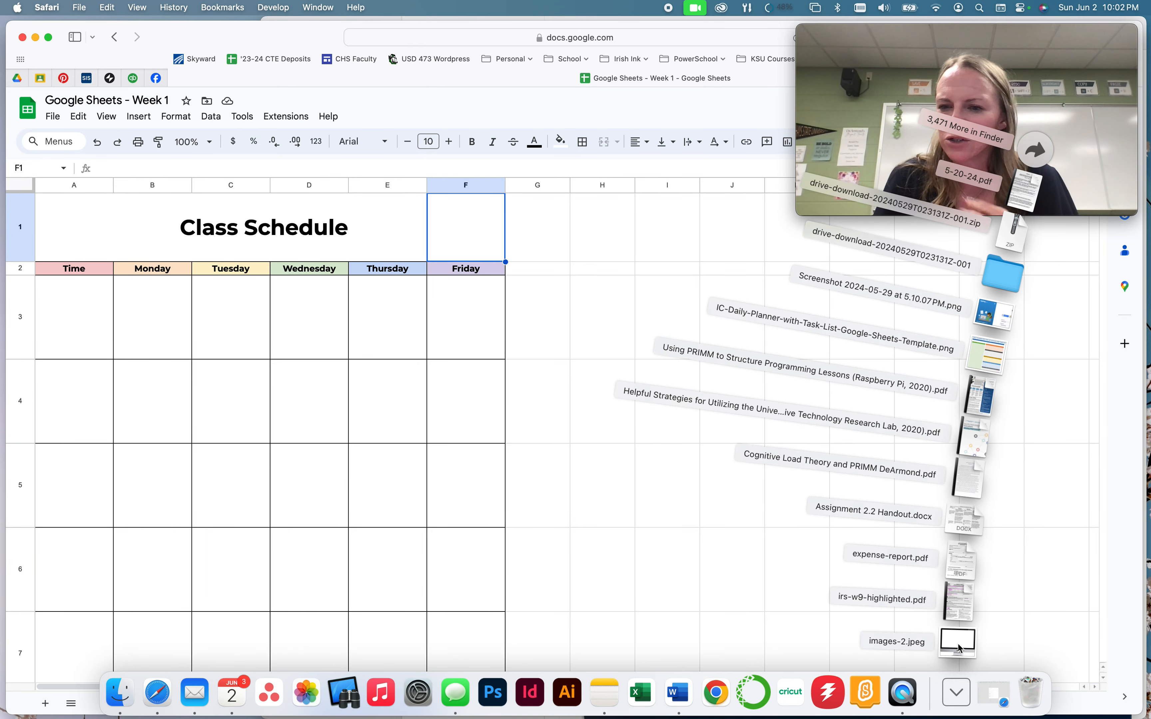
drag(966, 648, 471, 227)
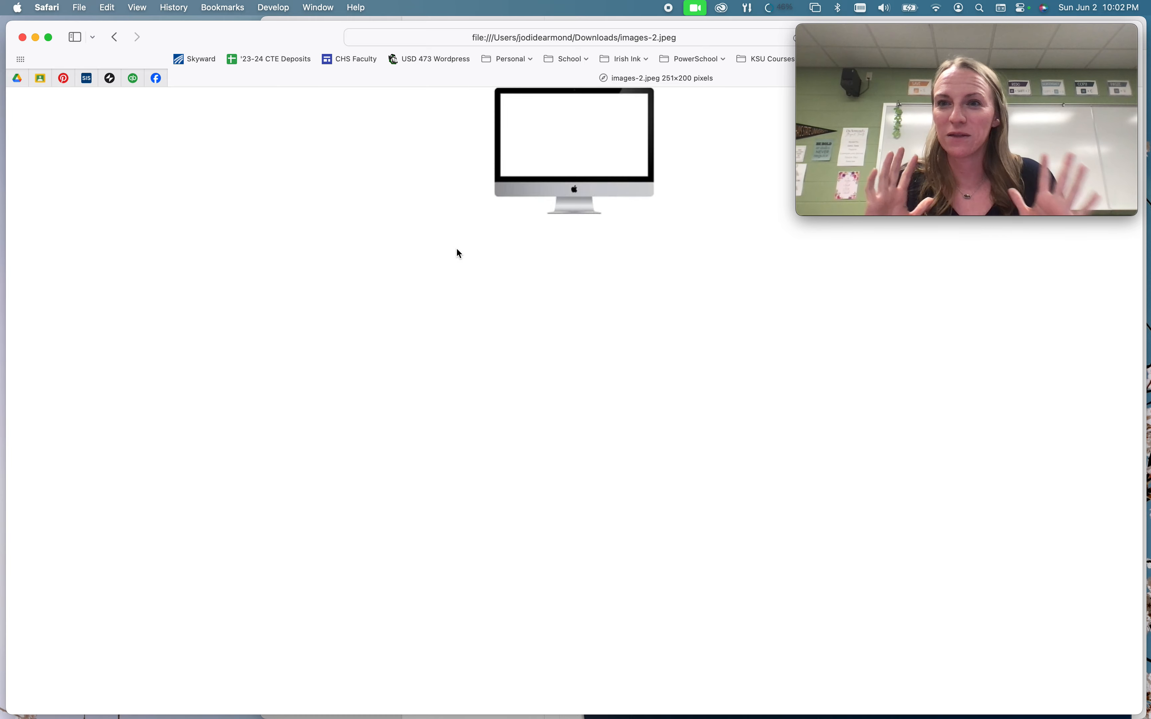
click(119, 38)
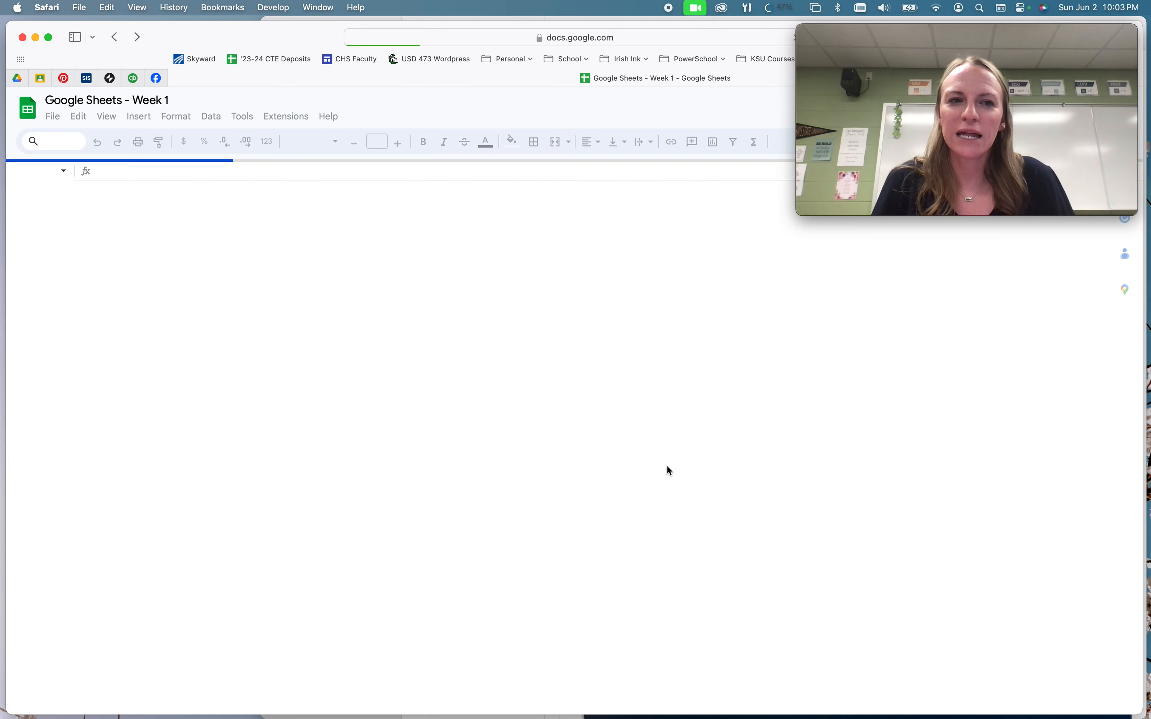
Insert images-2.jpeg from the Downloads folder as an image inside cell F1, beside the "Class Schedule" title
click(460, 232)
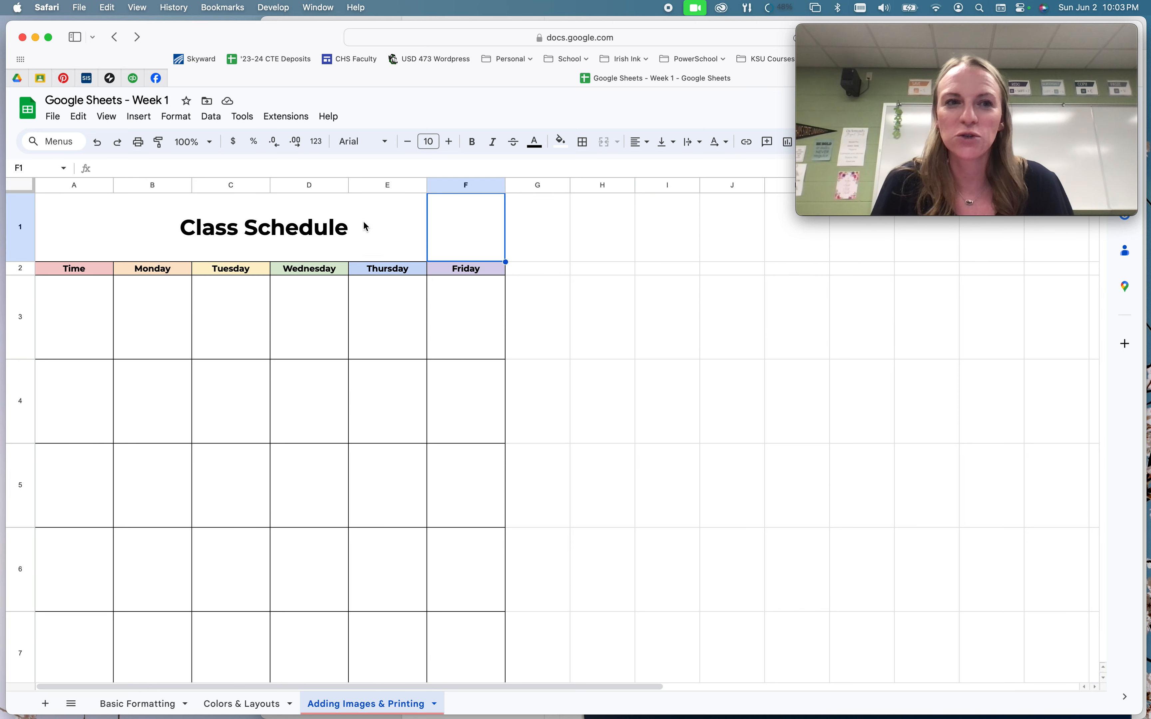
click(141, 119)
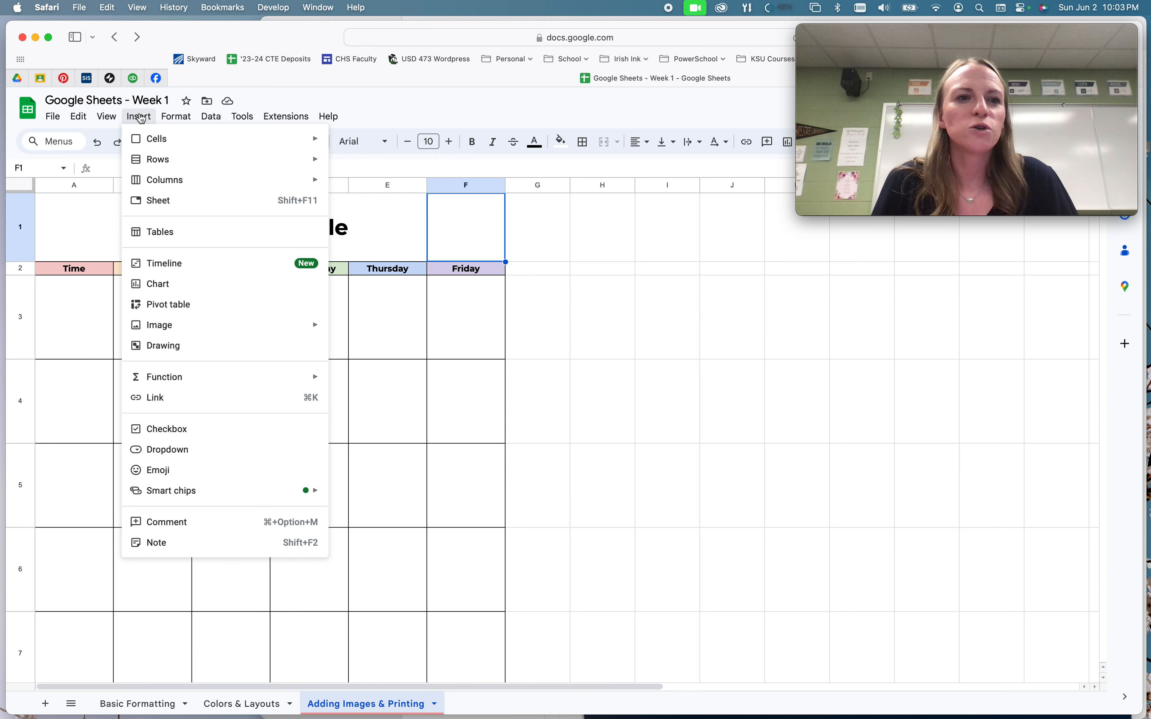
mouse_move(176, 328)
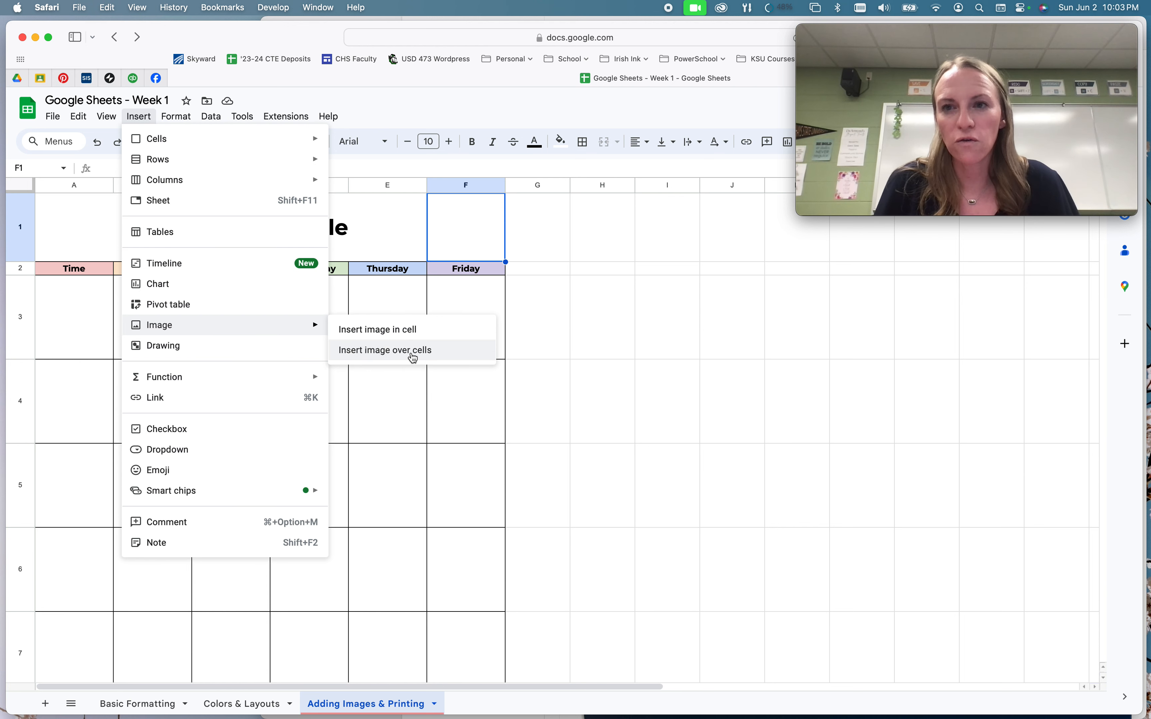
click(402, 331)
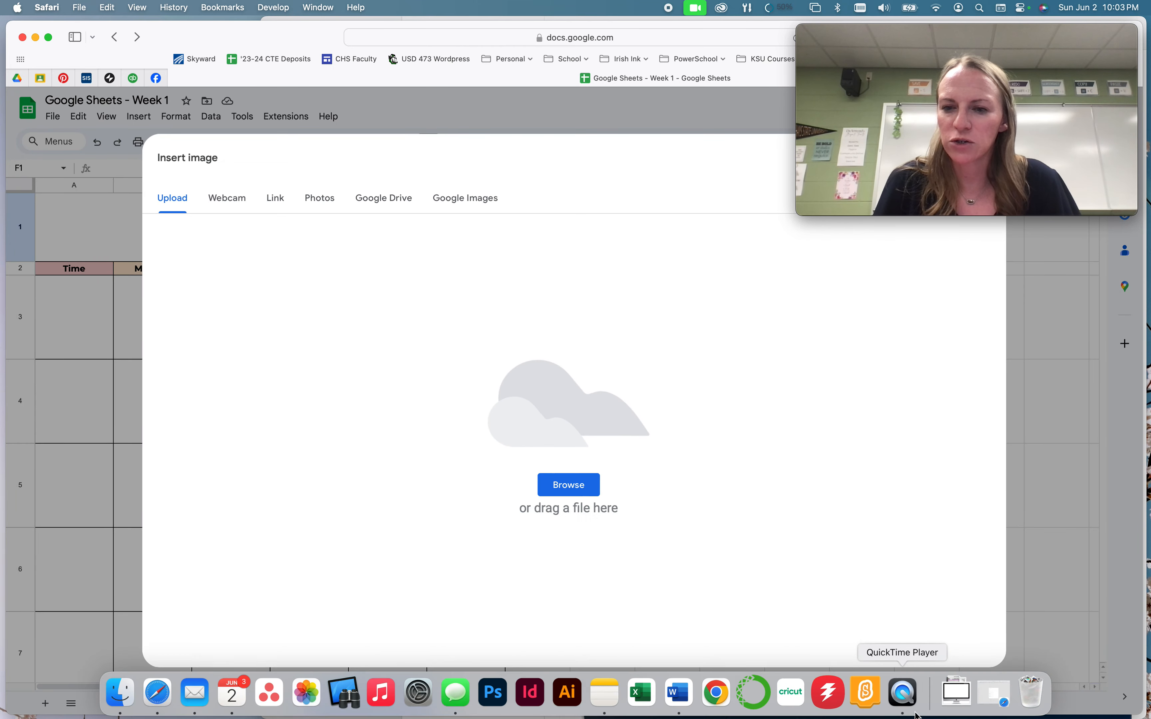
click(956, 693)
drag(956, 665, 651, 414)
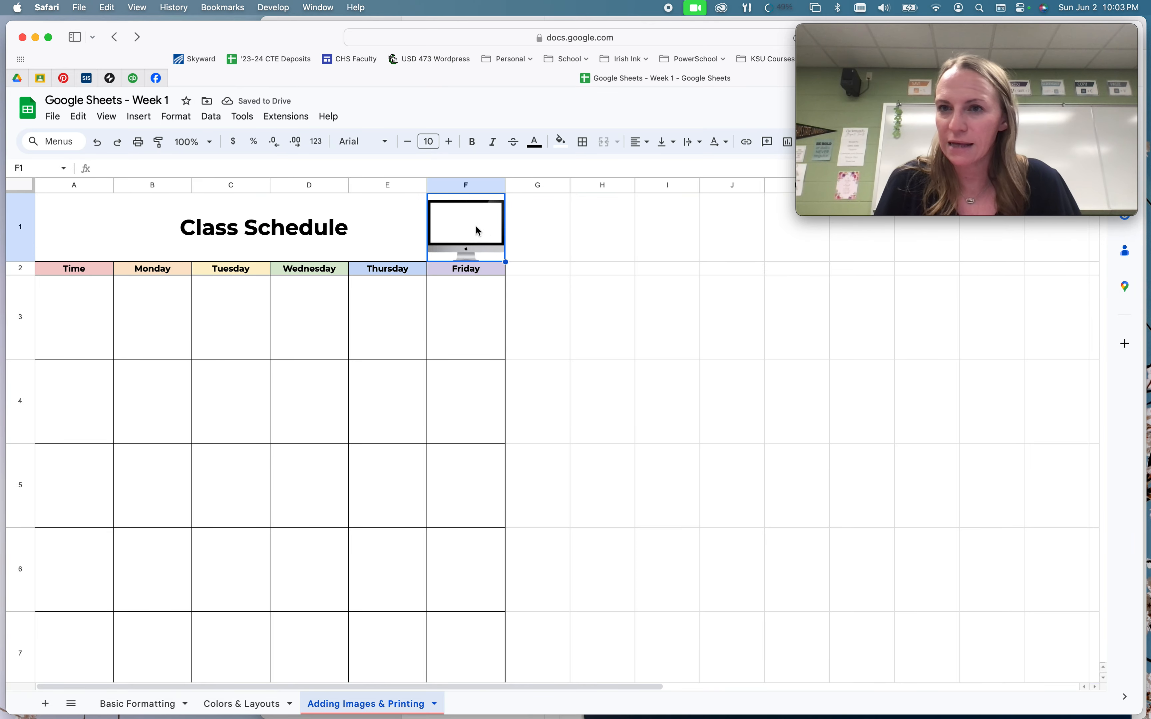
click(497, 299)
click(454, 222)
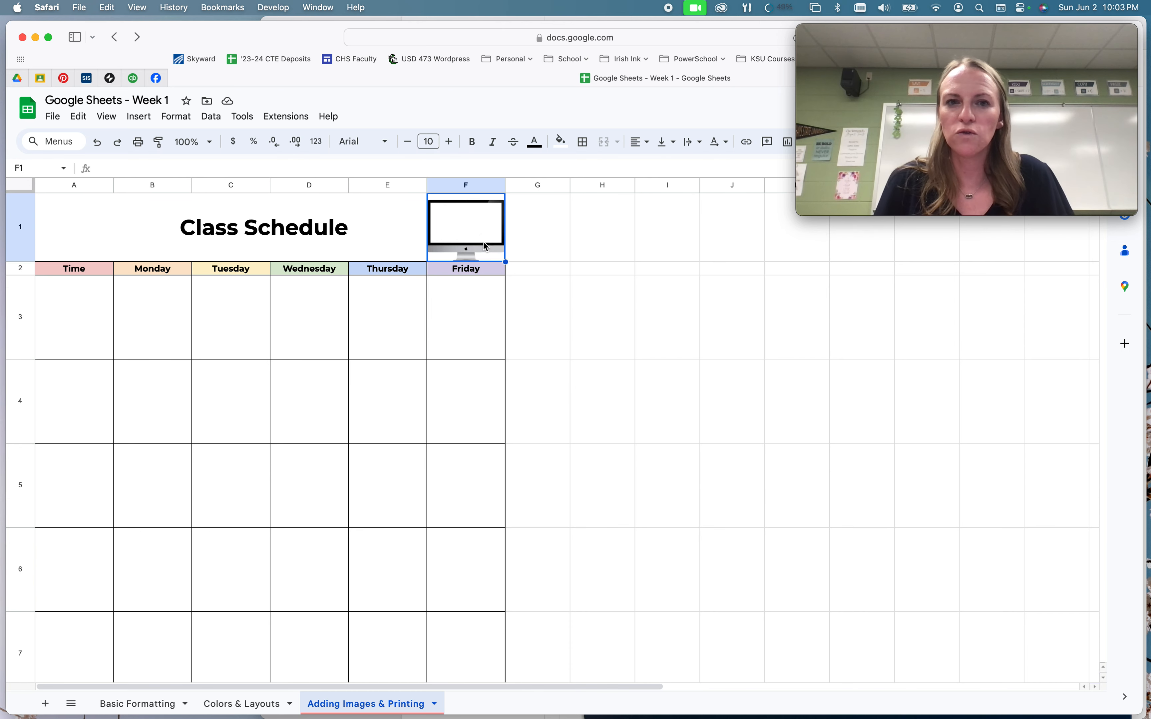
Make column F slightly wider and center the computer image horizontally in cell F1
drag(506, 186, 559, 186)
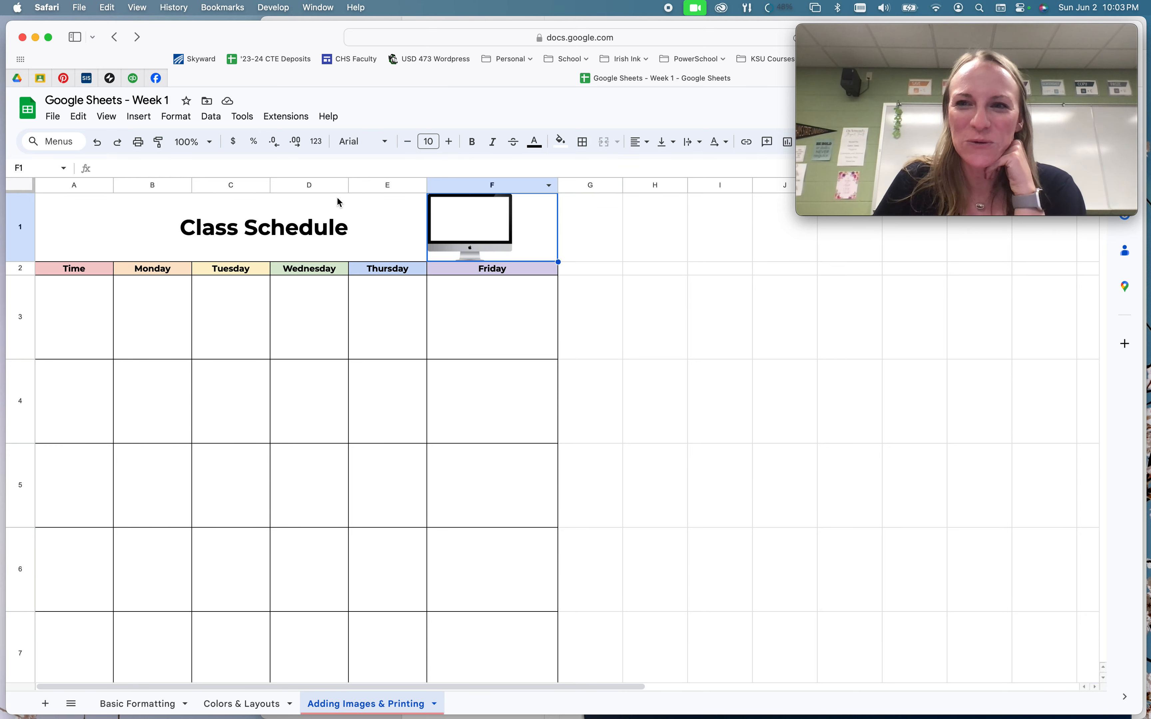
drag(559, 185, 522, 185)
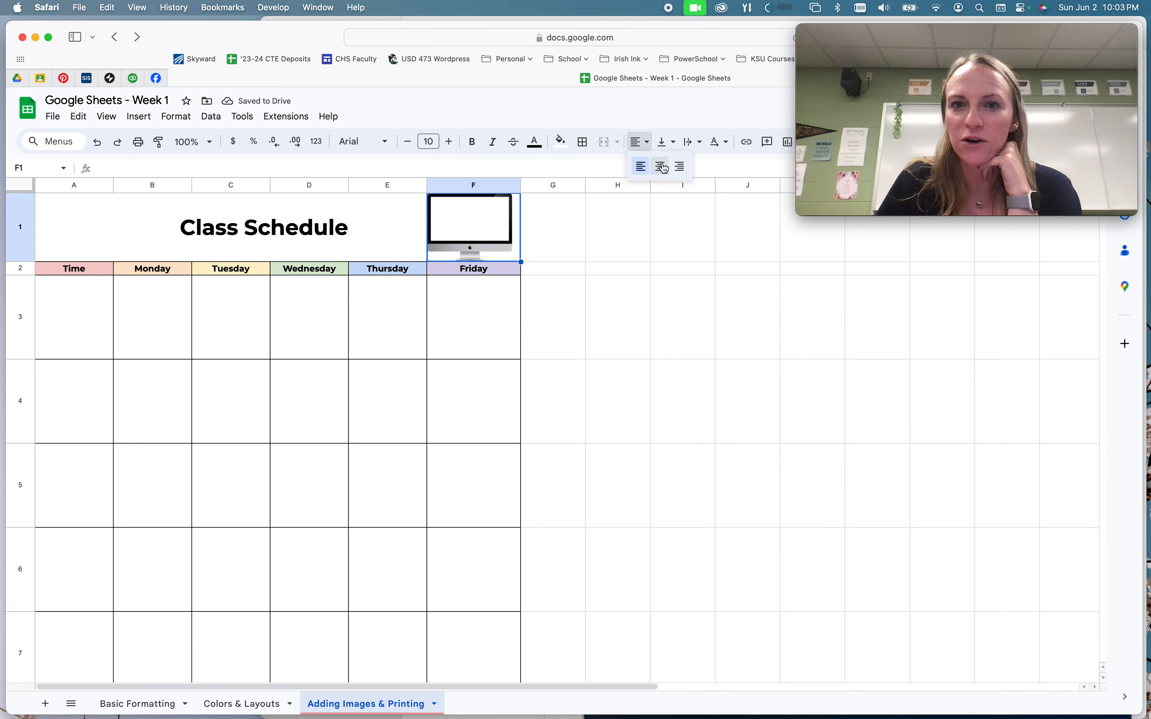
click(662, 167)
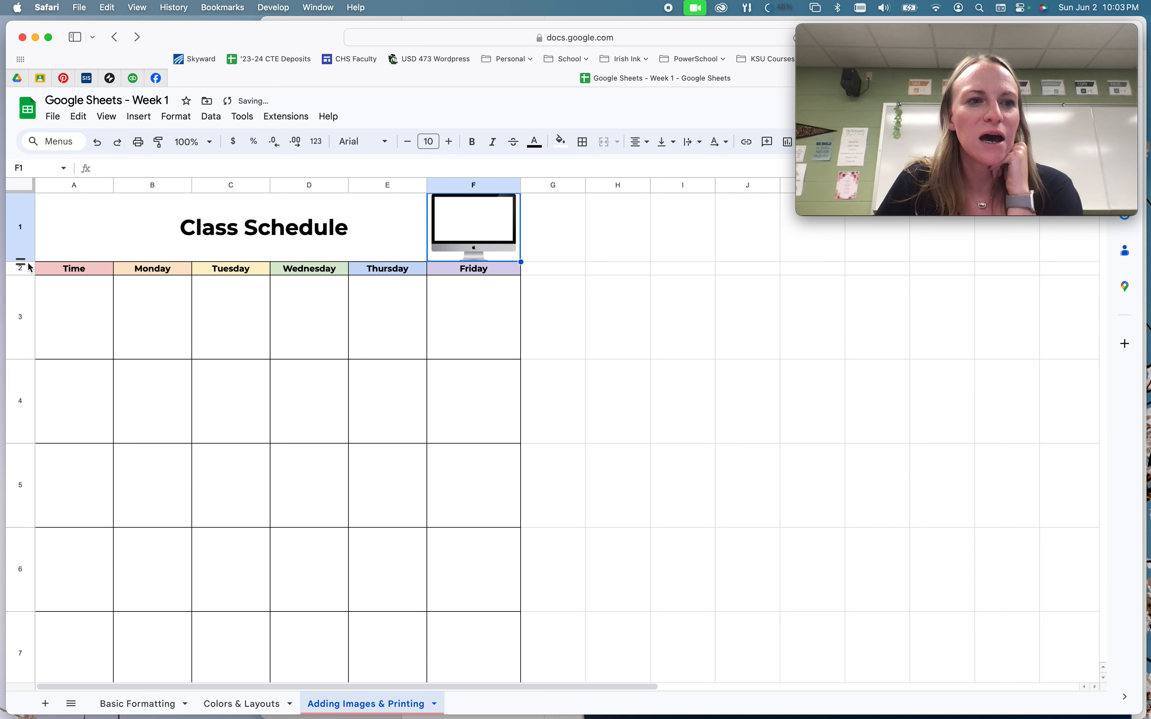
Make row 1 slightly taller and set cell F1 to wrapped text with middle vertical alignment
drag(21, 263, 21, 316)
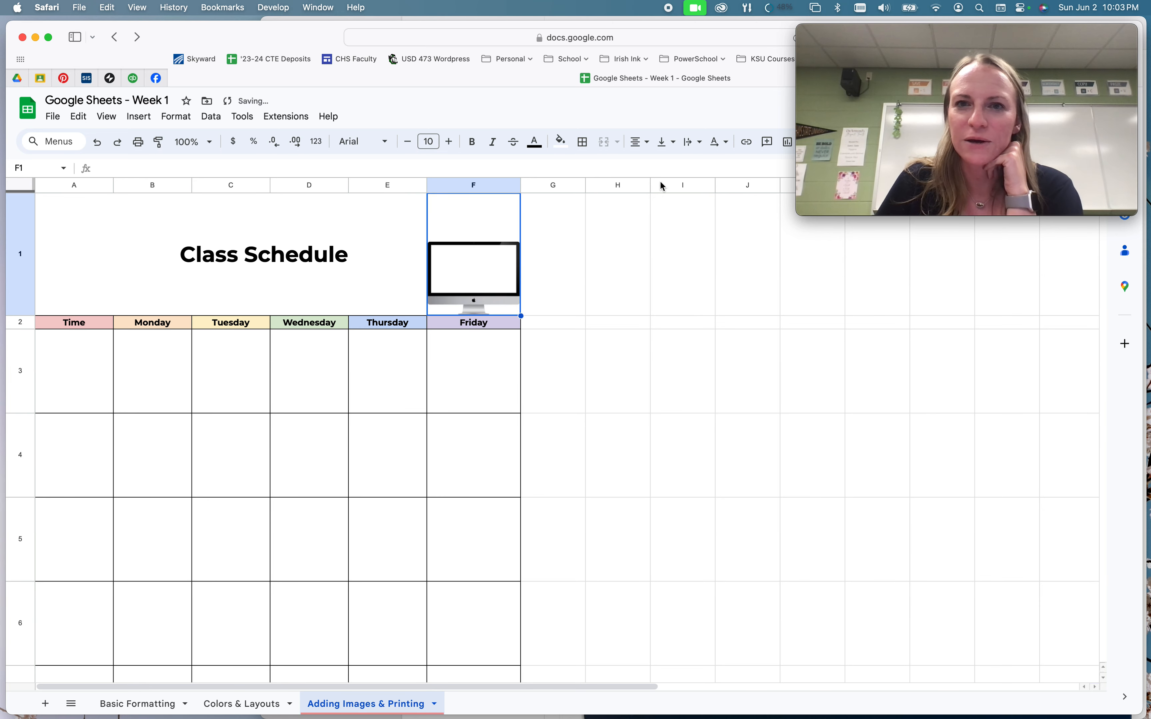
click(694, 141)
click(715, 168)
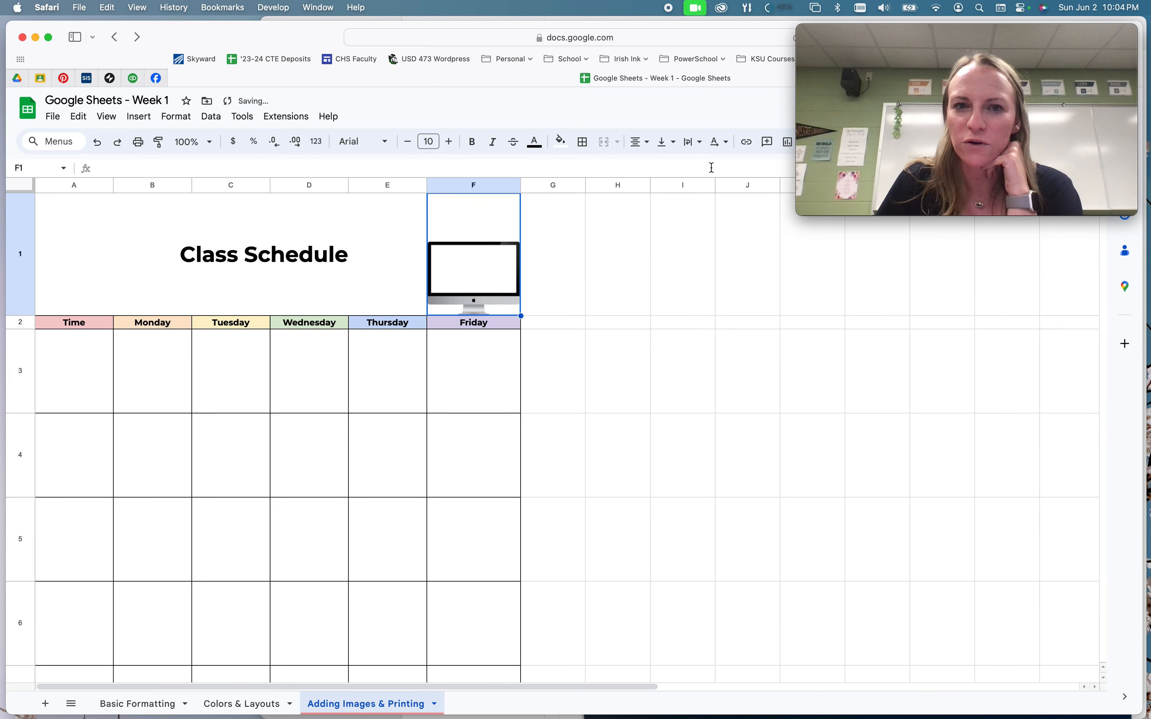
click(667, 141)
click(687, 167)
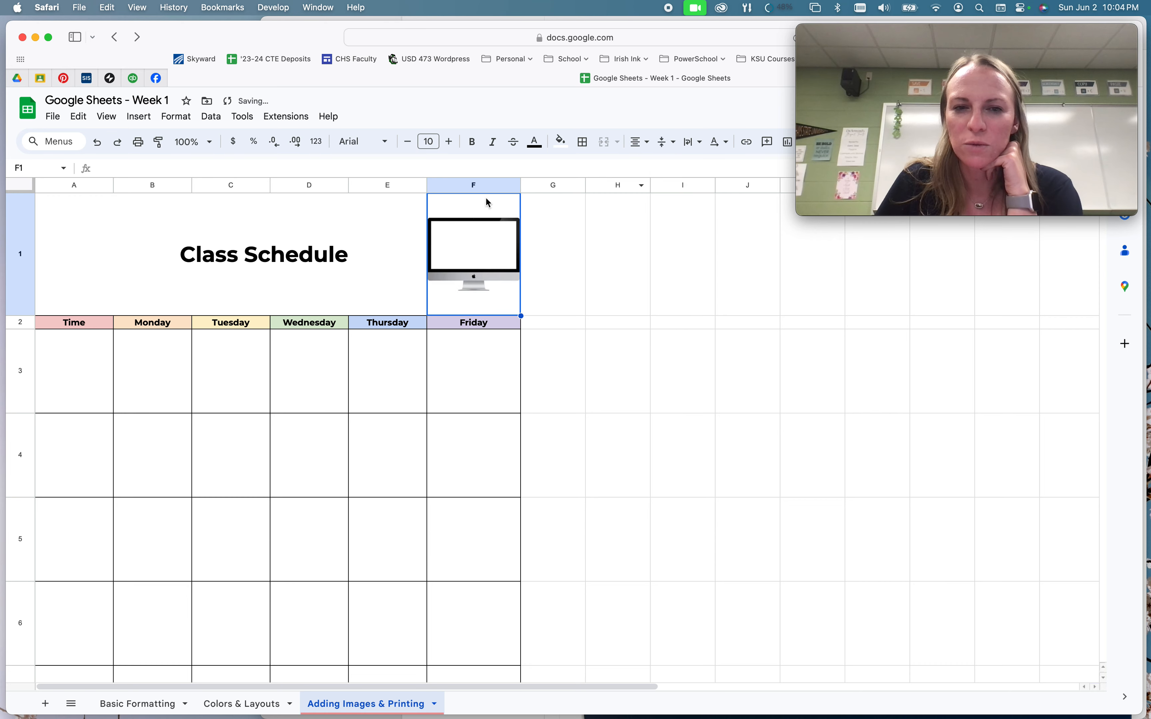
drag(20, 315, 20, 288)
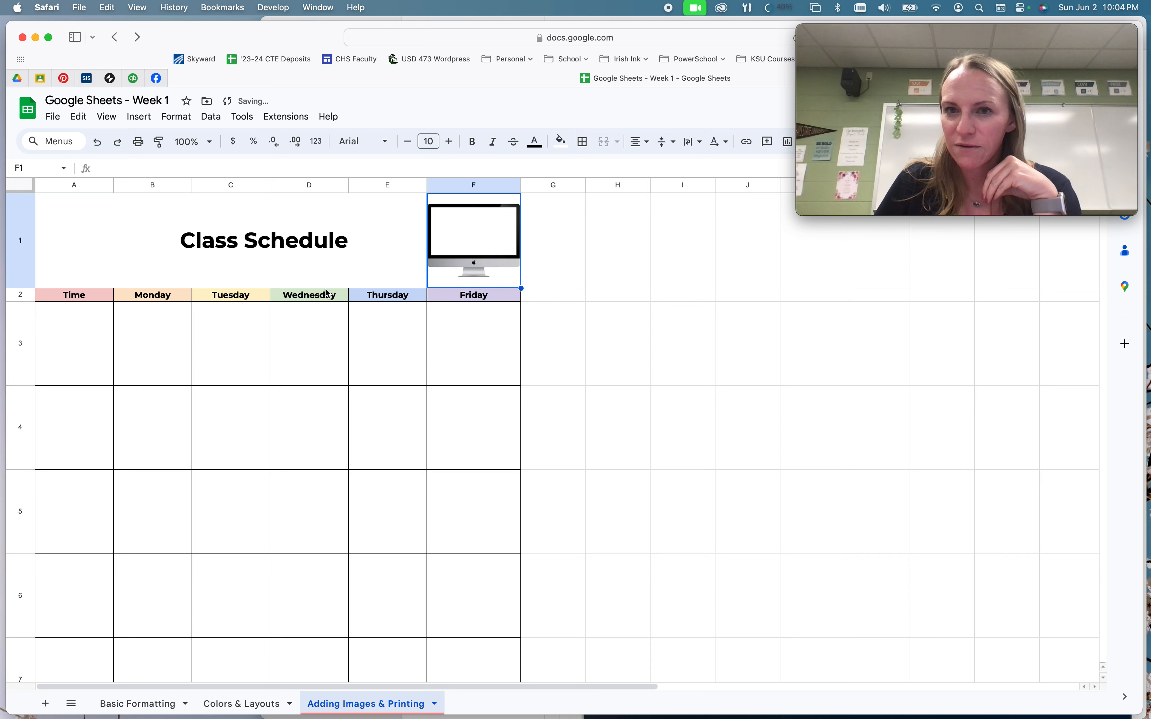
Insert images-2.jpeg from the Downloads folder as an image over the cells, starting from cell I3
click(562, 350)
click(656, 350)
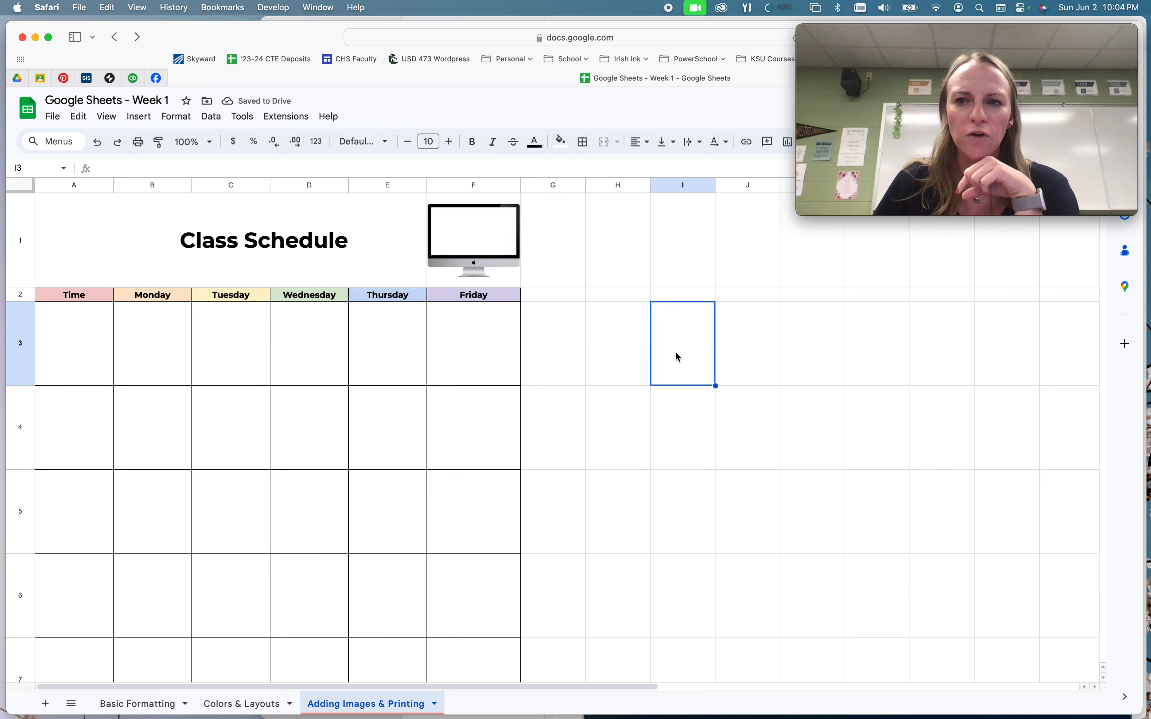
click(139, 116)
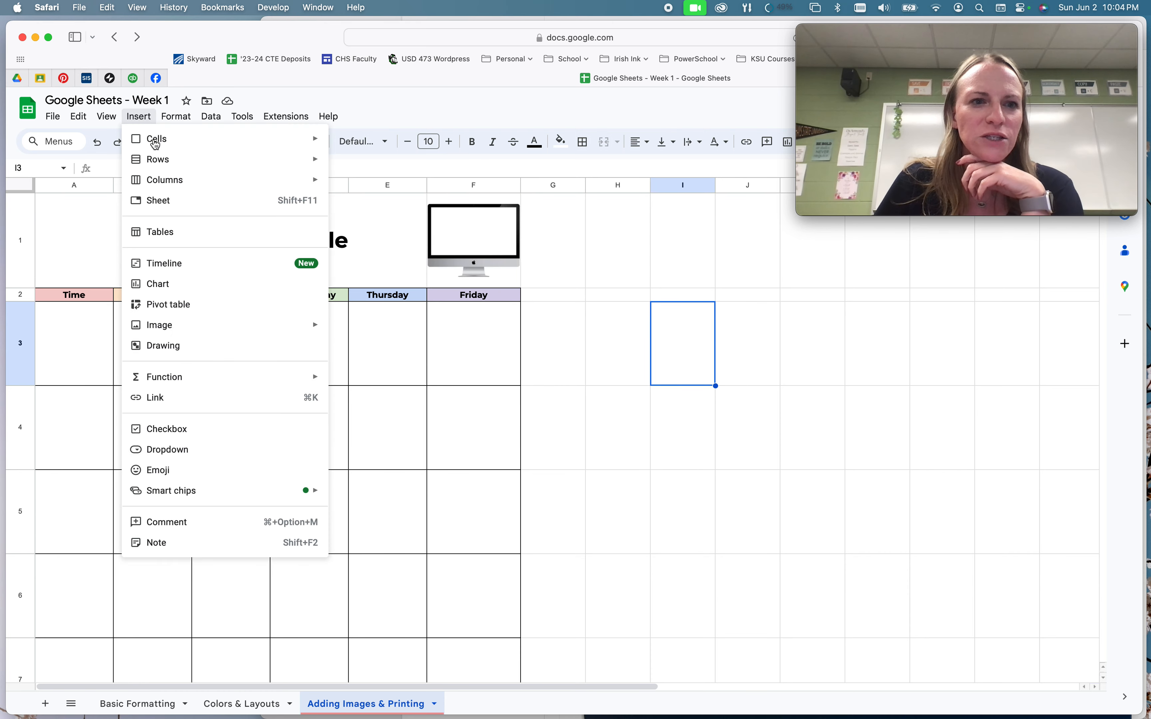
mouse_move(190, 327)
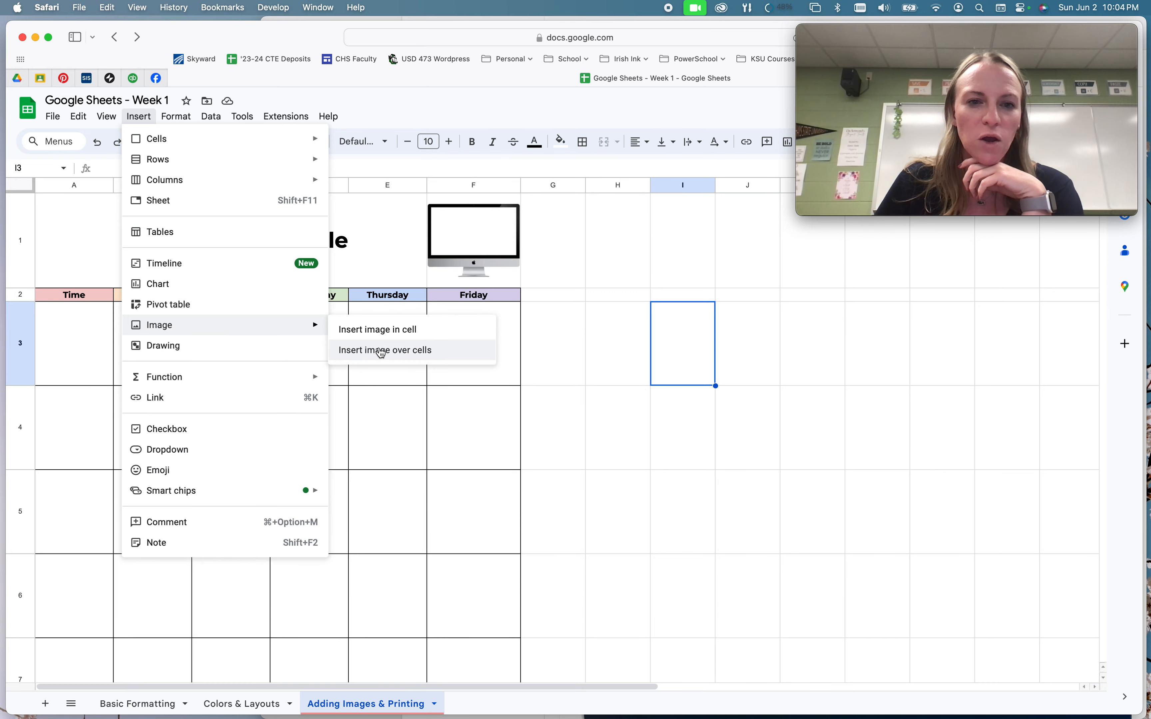
click(443, 354)
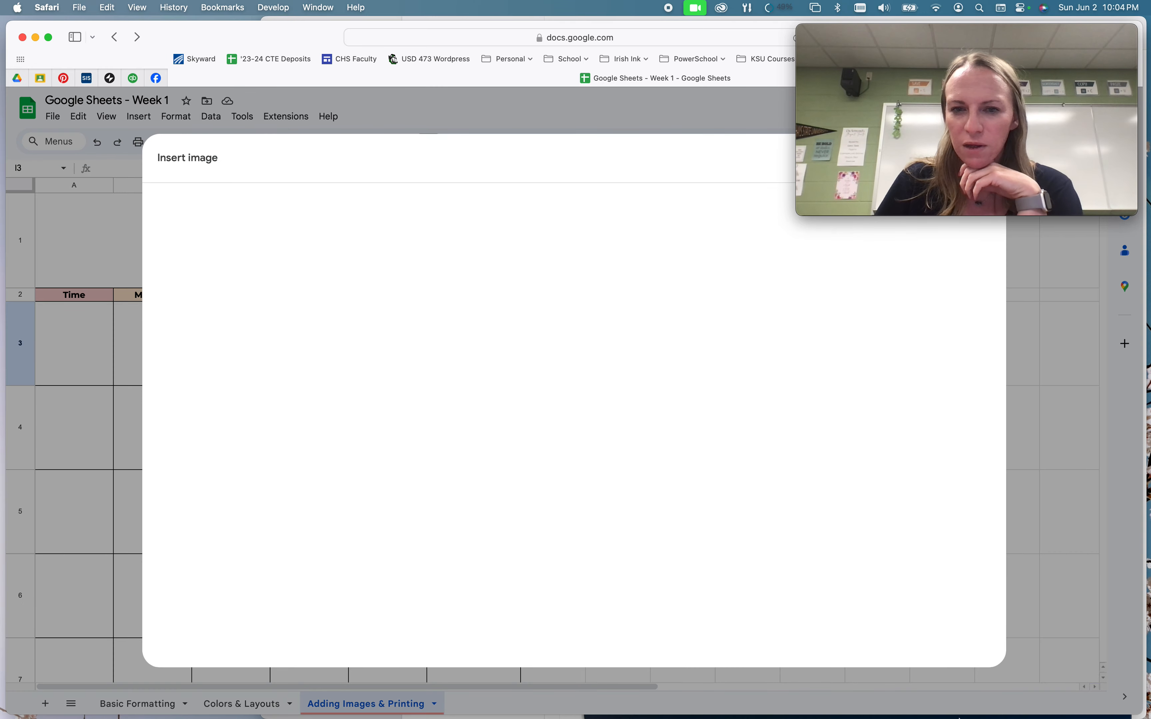
click(994, 692)
drag(956, 637, 790, 483)
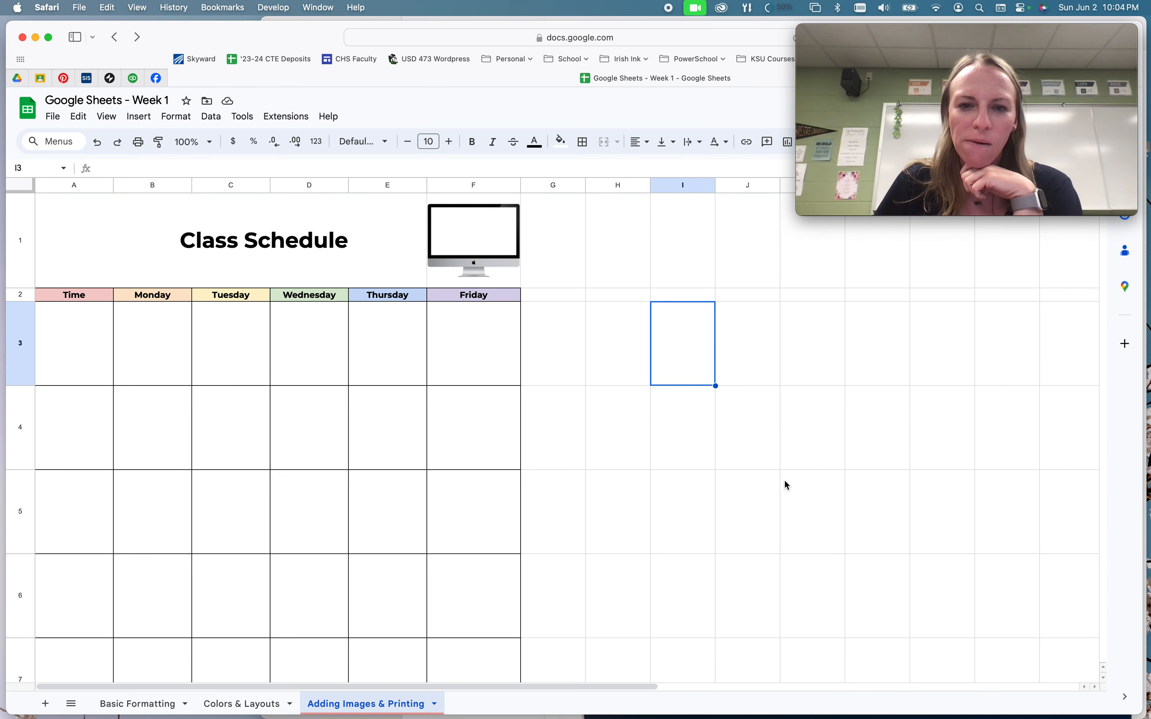
Try out positions for the floating computer image, moving it over the schedule and then to the empty cells beside it
click(773, 407)
drag(773, 406, 453, 514)
drag(491, 413, 532, 497)
scroll(535, 528, down, 5)
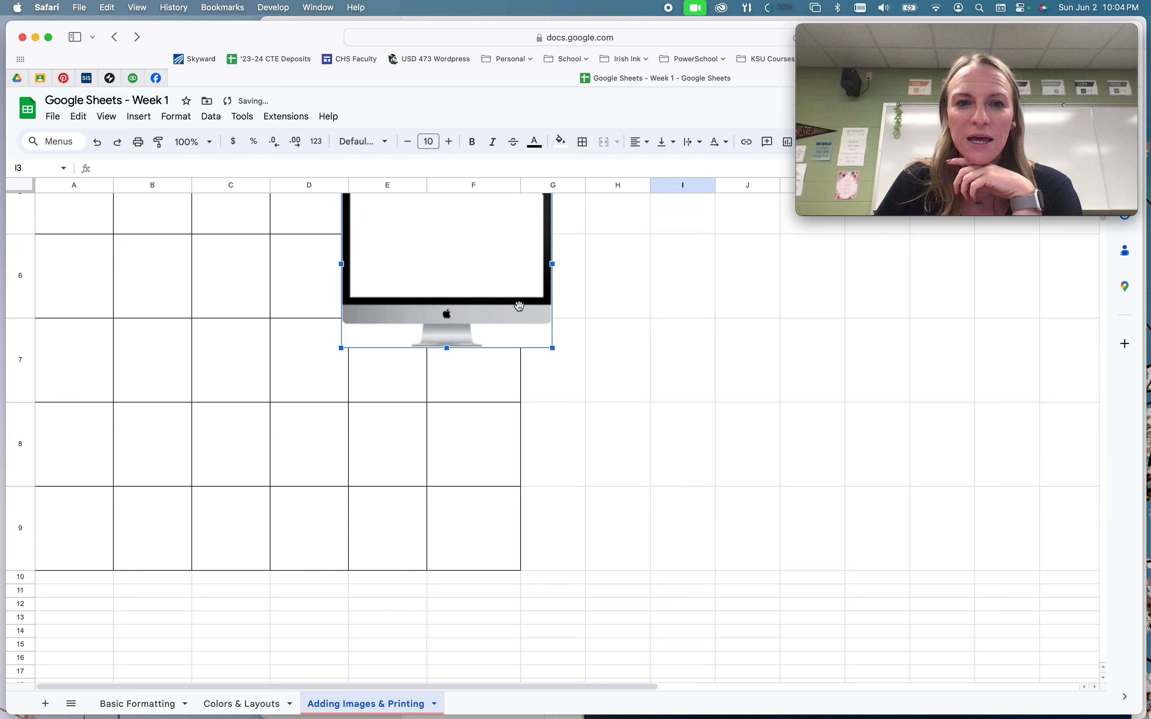
drag(517, 306, 724, 505)
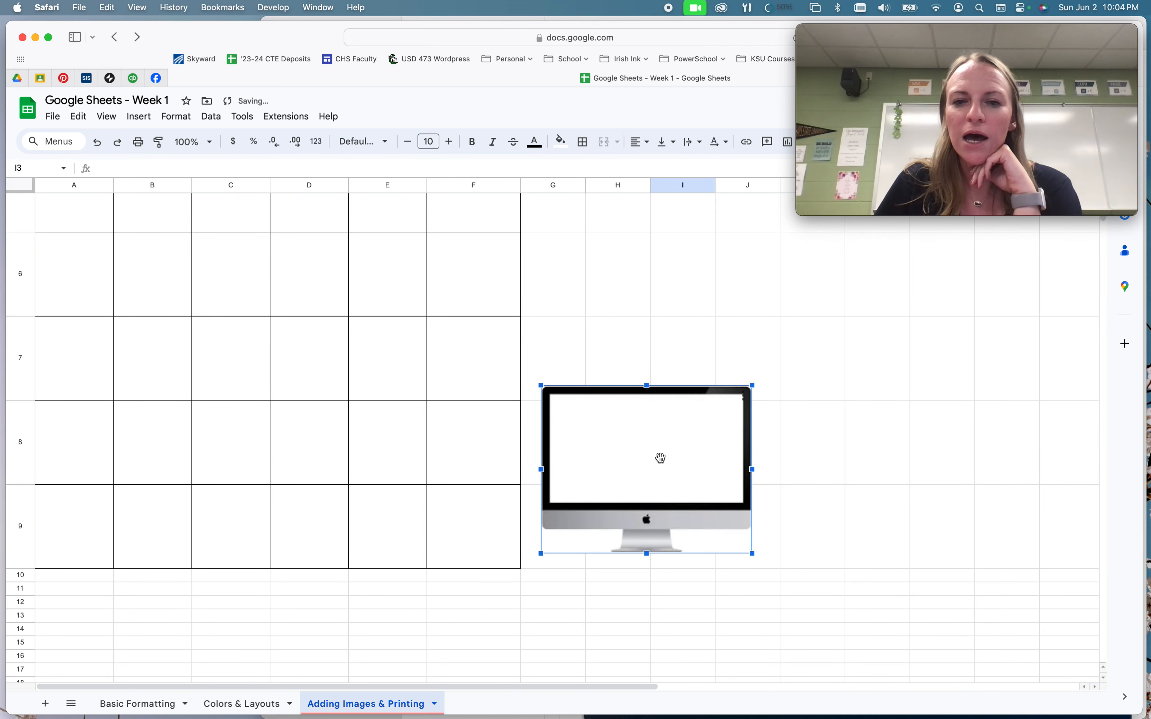
drag(661, 457, 715, 376)
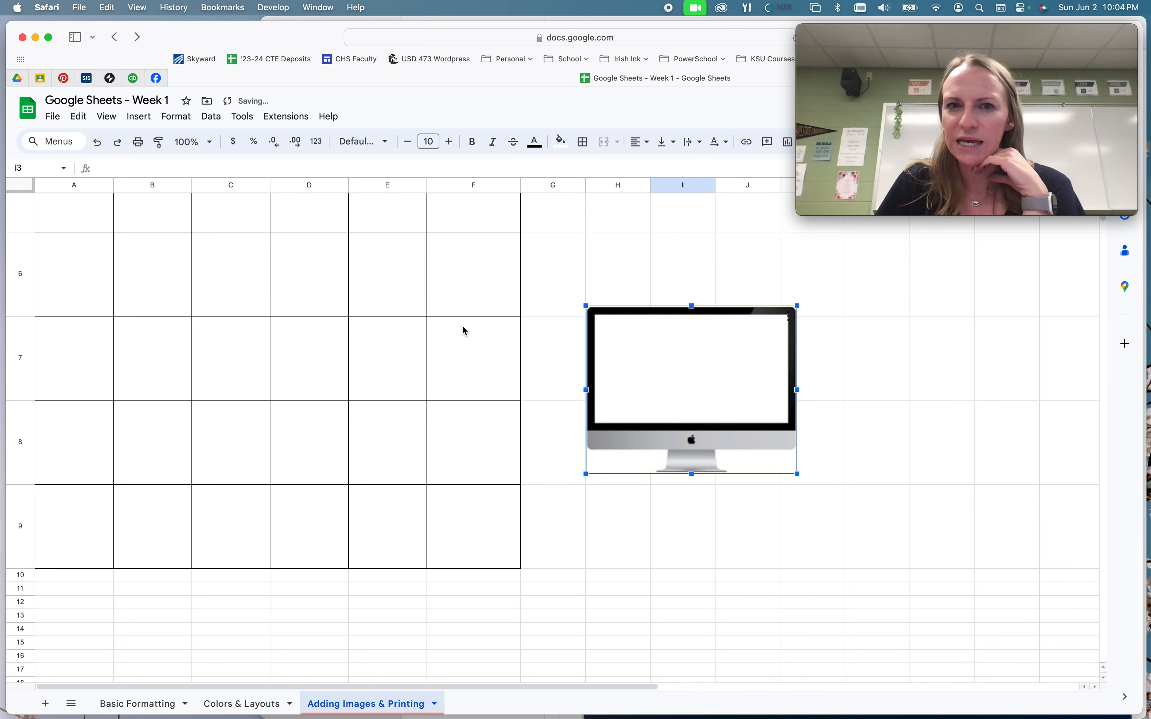
scroll(462, 329, up, 5)
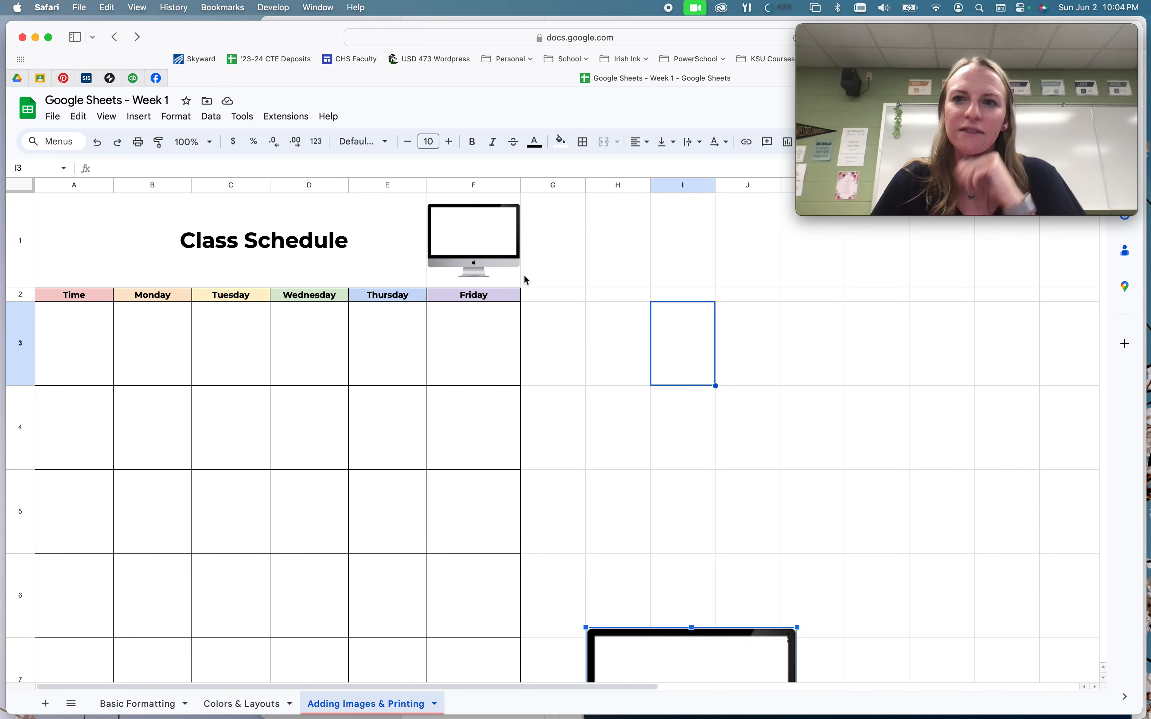
Move the floating computer image up beside the schedule and delete it, keeping the one in cell F1
drag(618, 657, 631, 469)
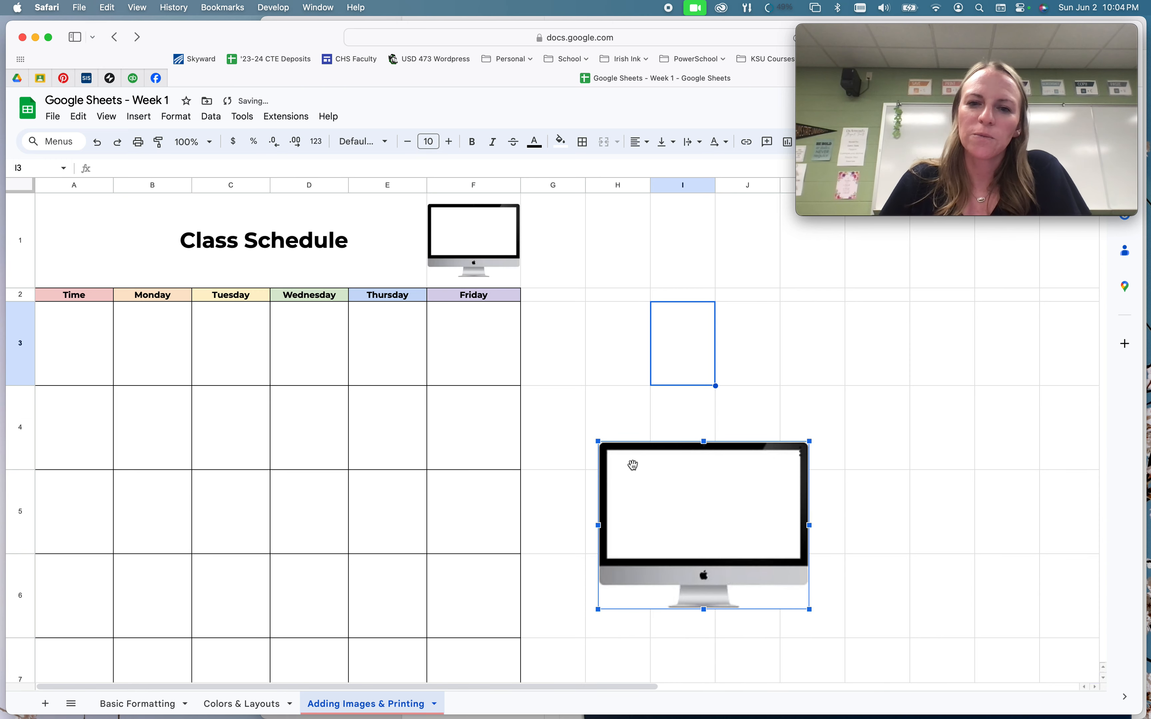
key(BackSpace)
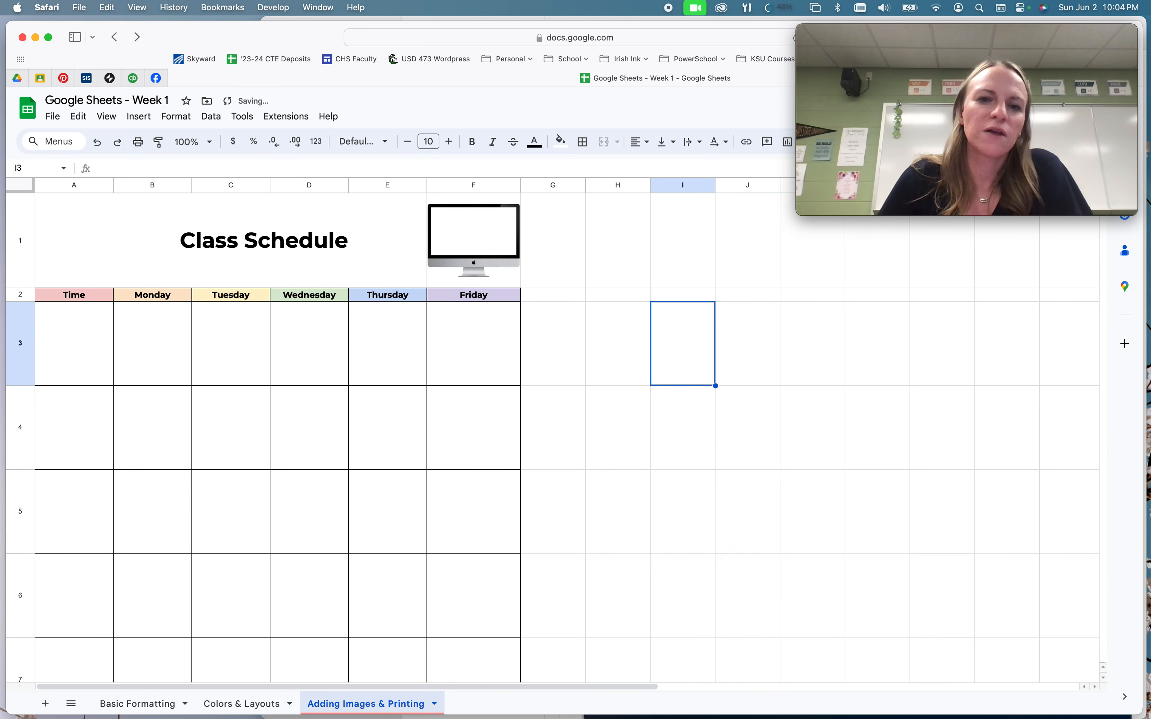
click(341, 367)
click(282, 396)
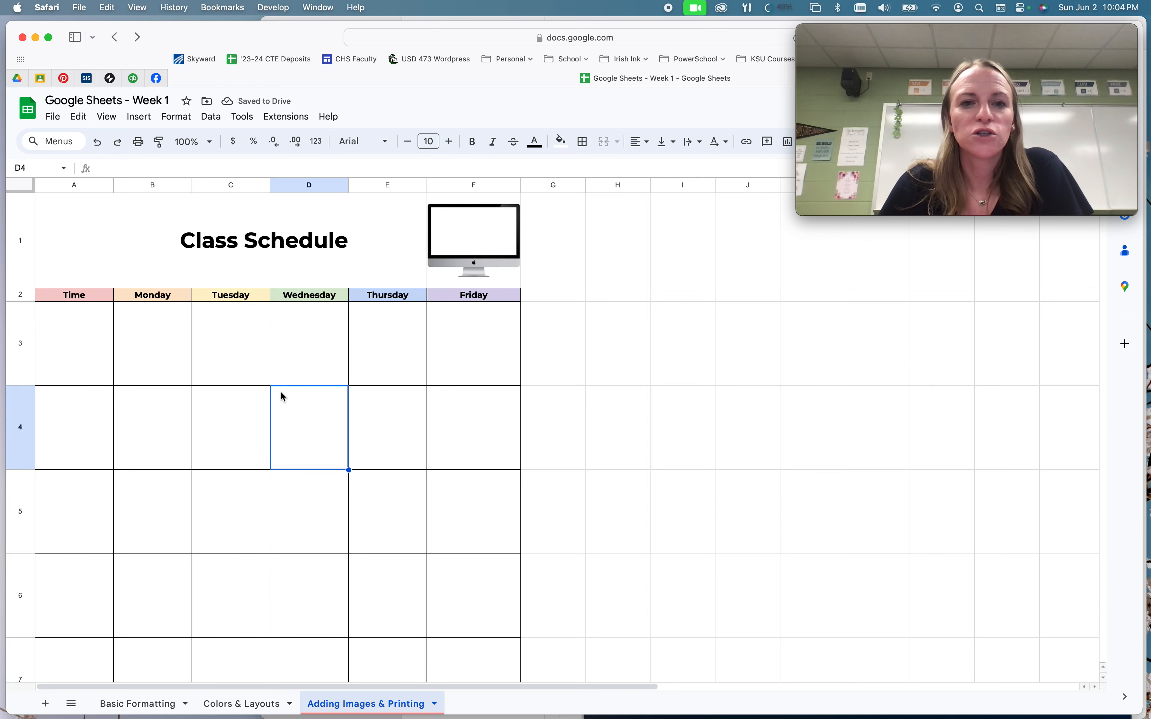
drag(108, 301, 450, 650)
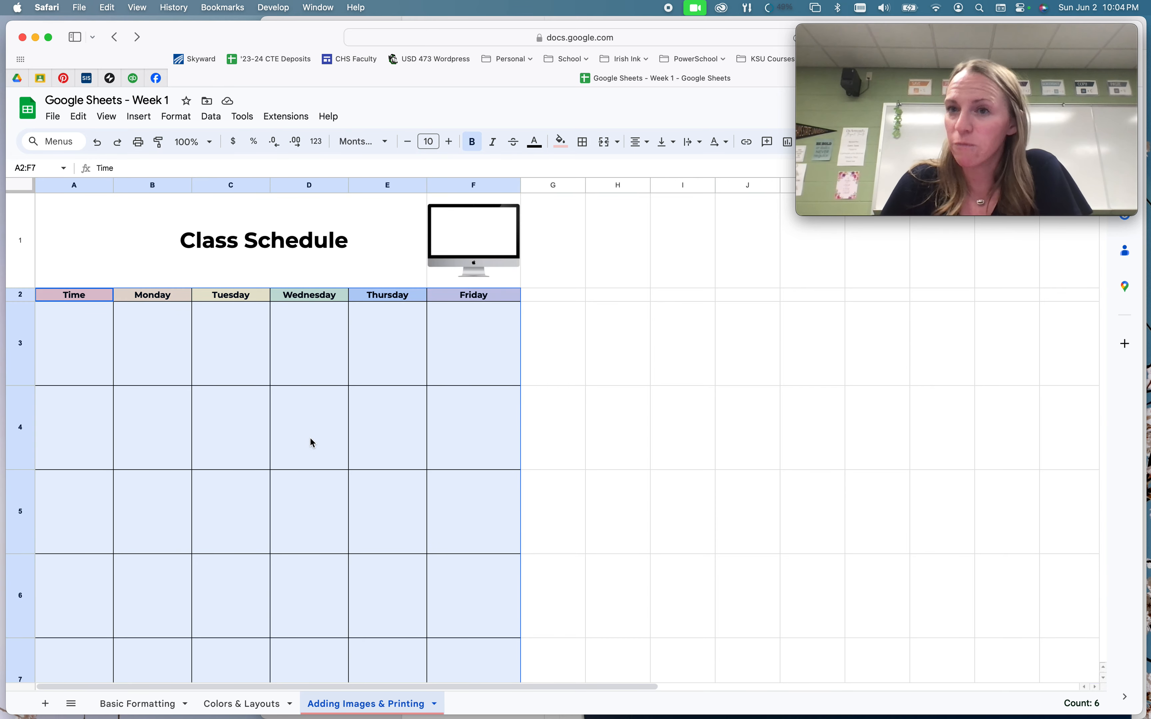
click(664, 367)
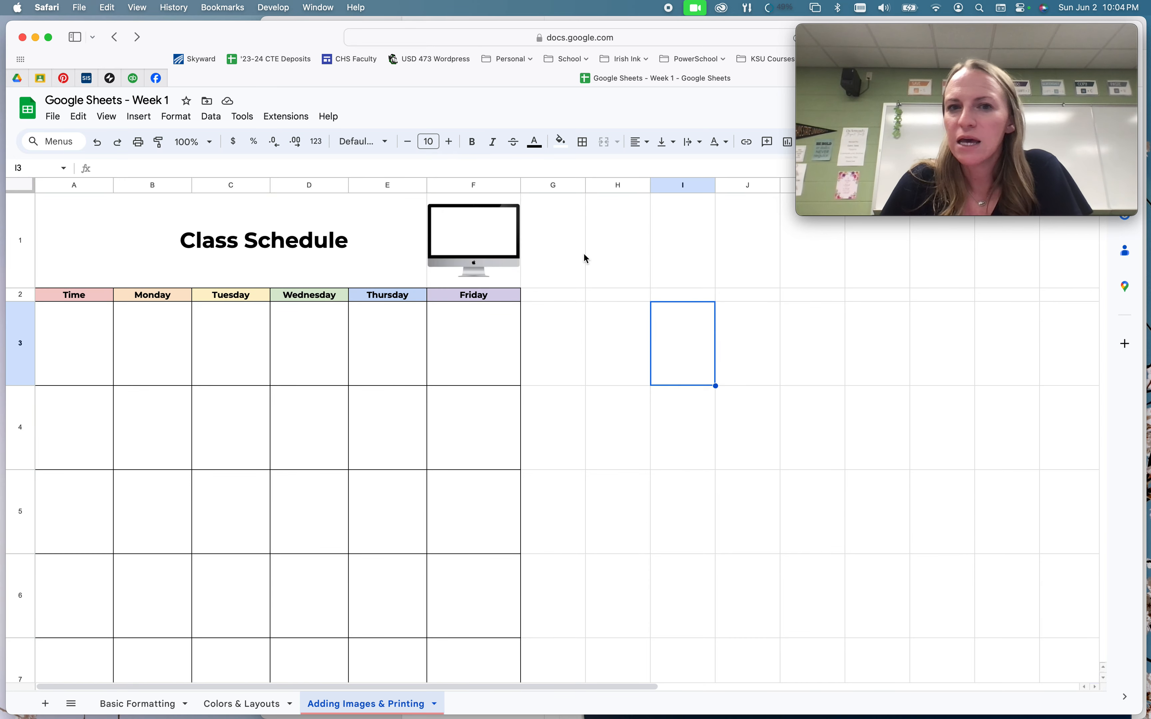
drag(583, 256, 906, 552)
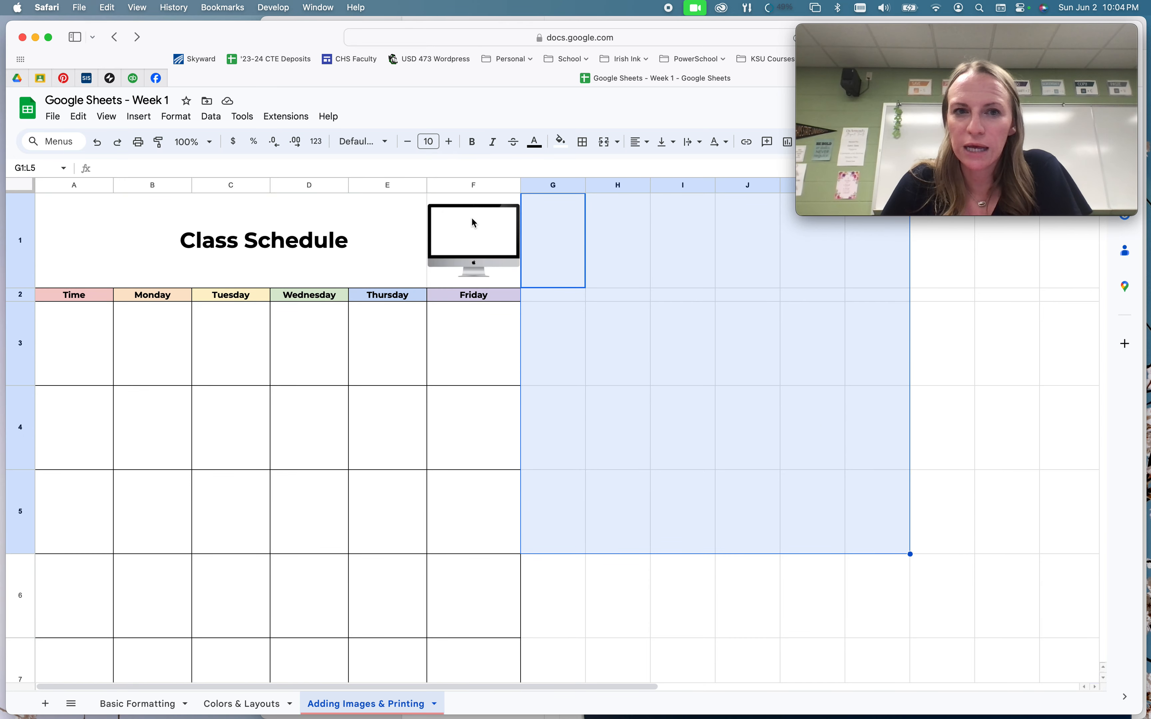
click(328, 341)
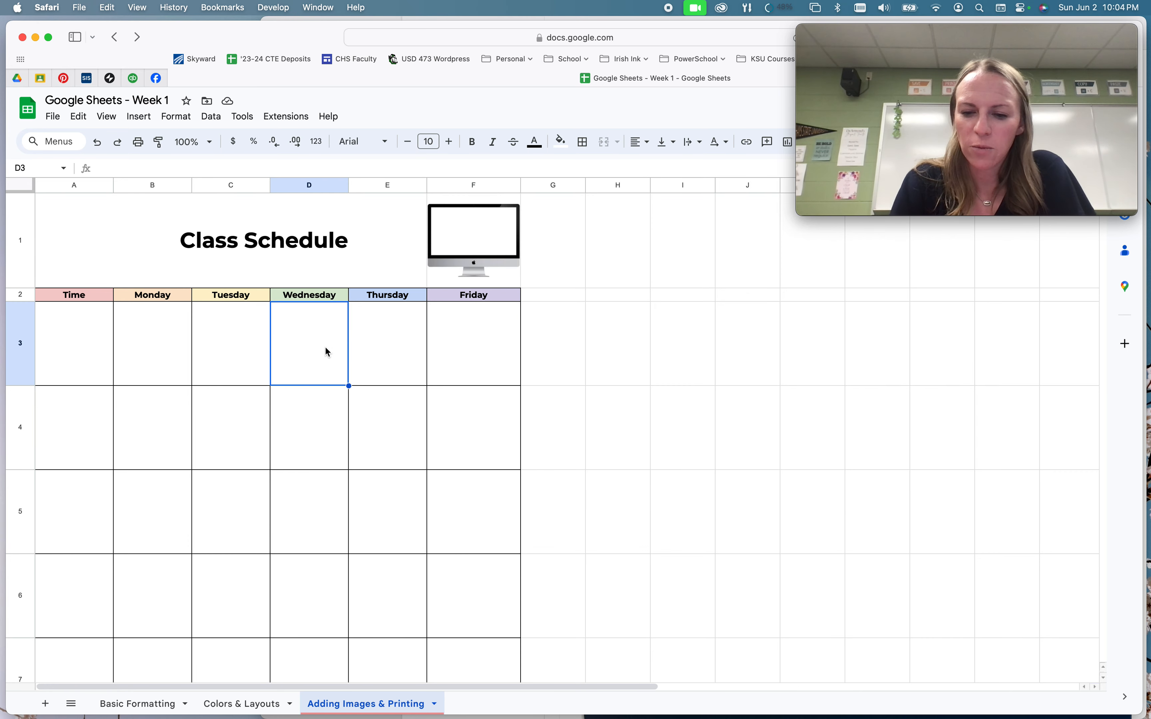
Open the print settings for the class schedule sheet and review how it is laid out on the preview pages
key(super+p)
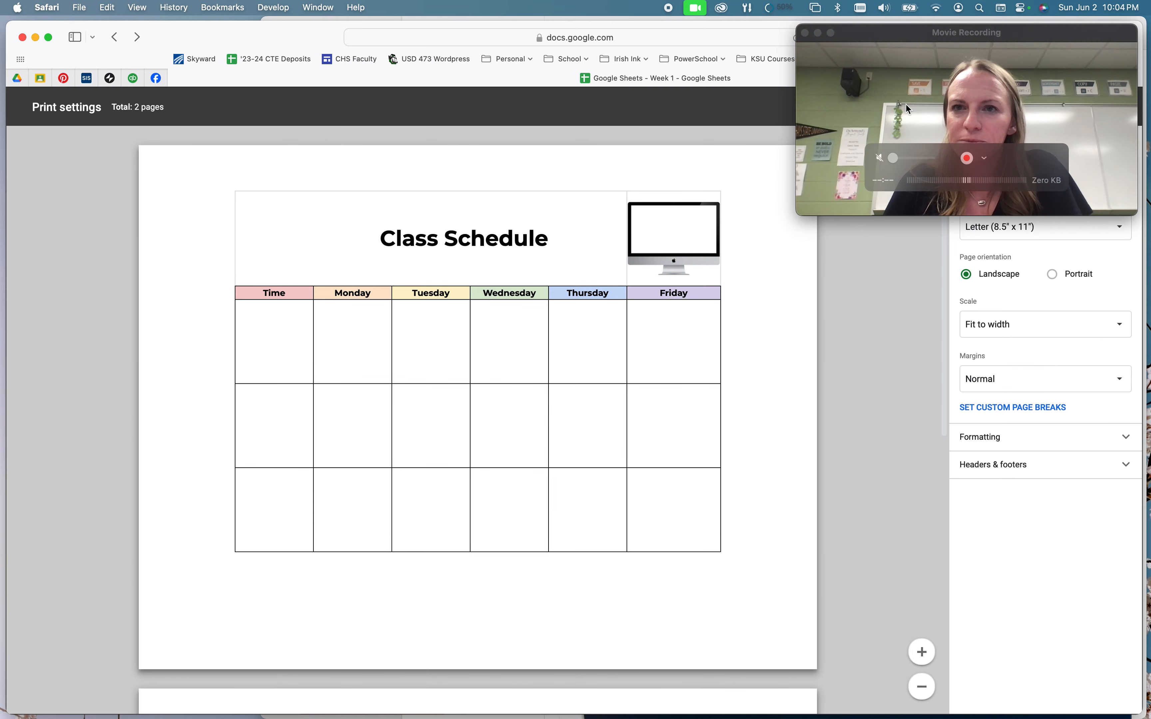
drag(1022, 39, 231, 37)
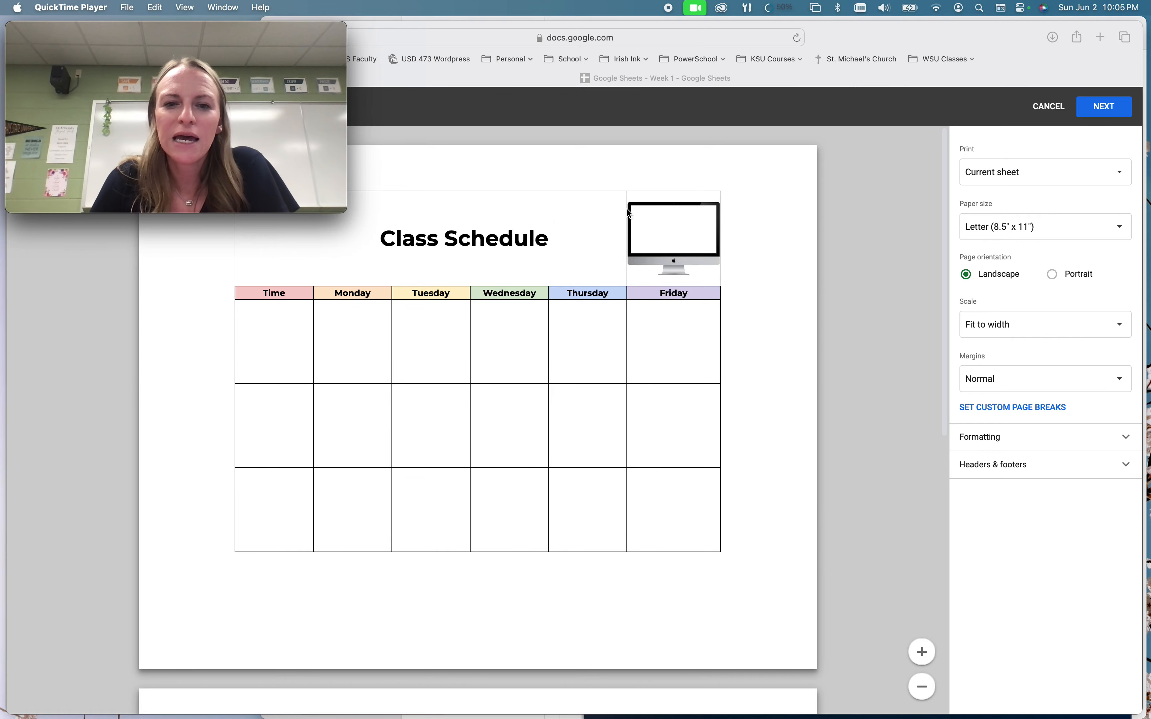
scroll(627, 212, down, 10)
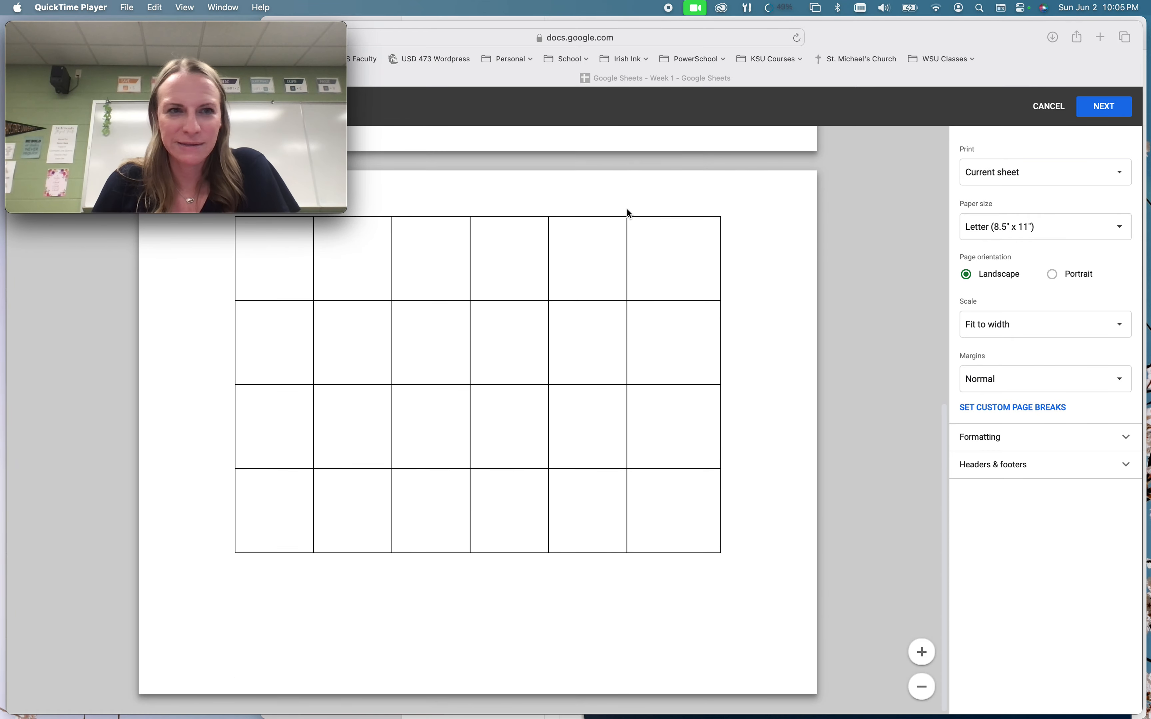
scroll(628, 212, up, 10)
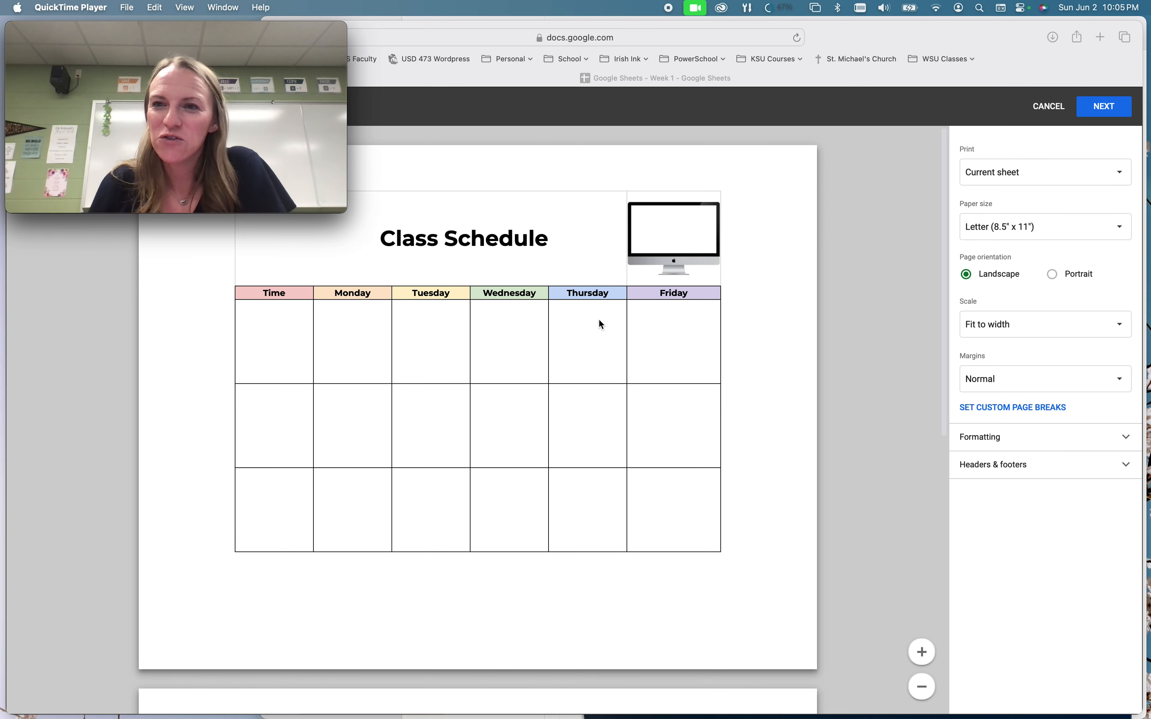
Set the page orientation to Portrait and check where the schedule breaks between pages in the print preview
click(1054, 273)
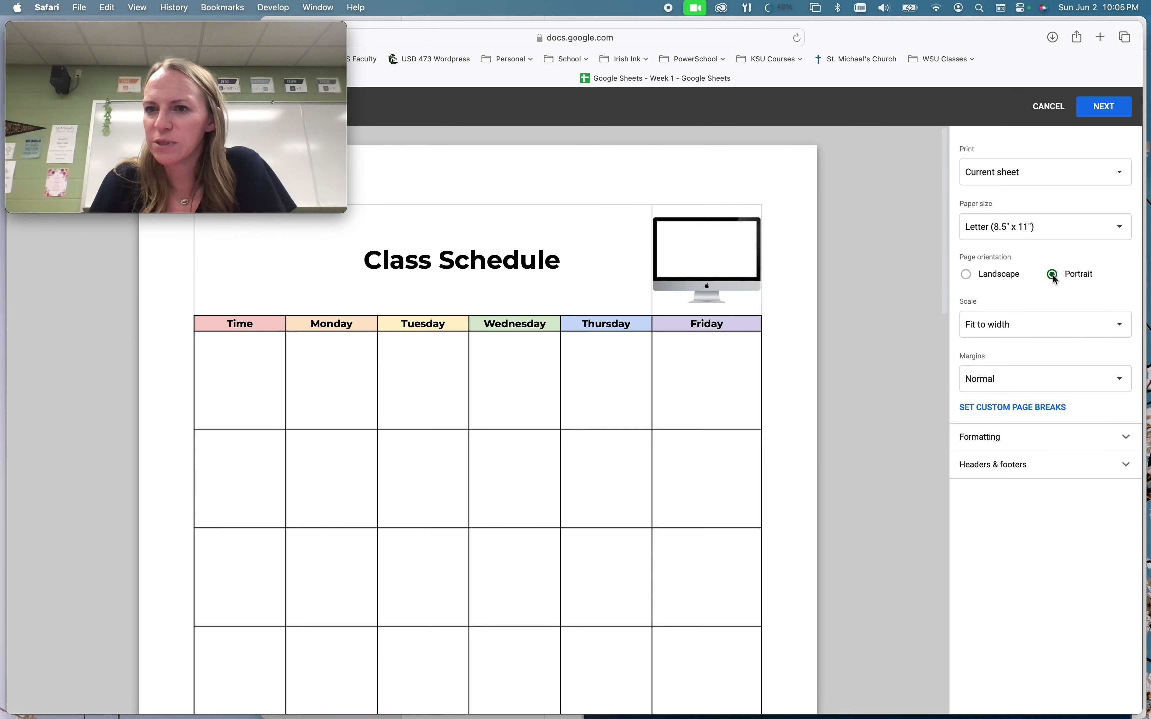
scroll(735, 351, down, 15)
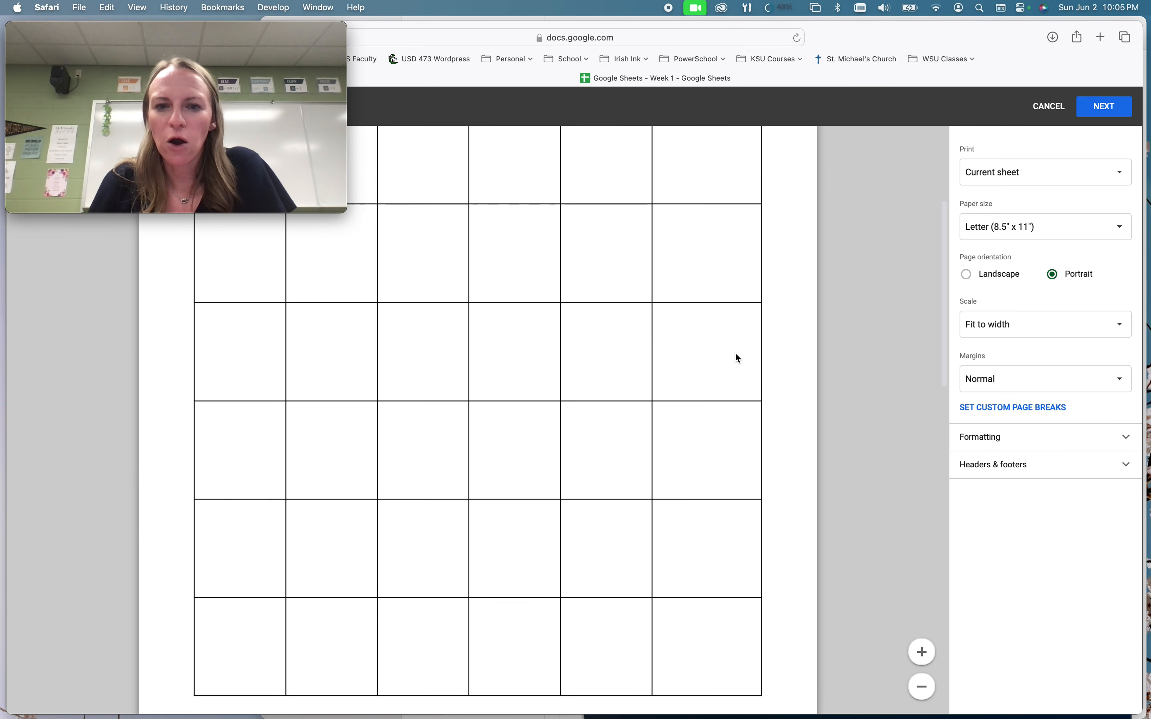
scroll(736, 354, up, 15)
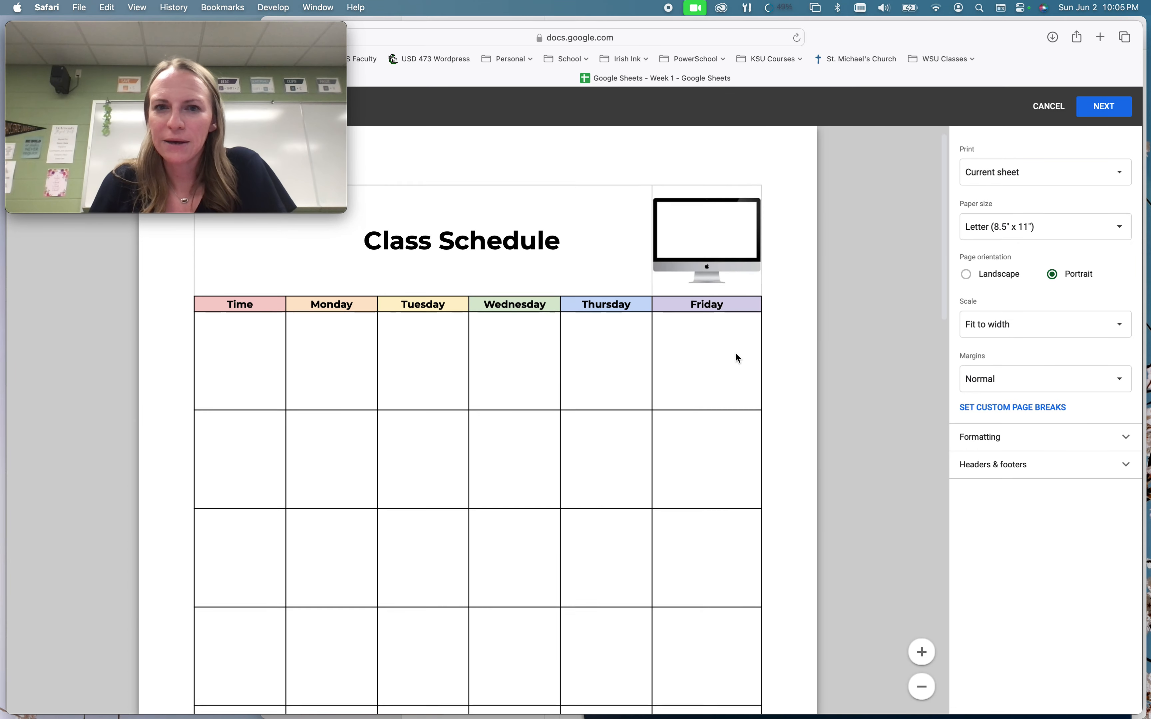
scroll(735, 352, down, 10)
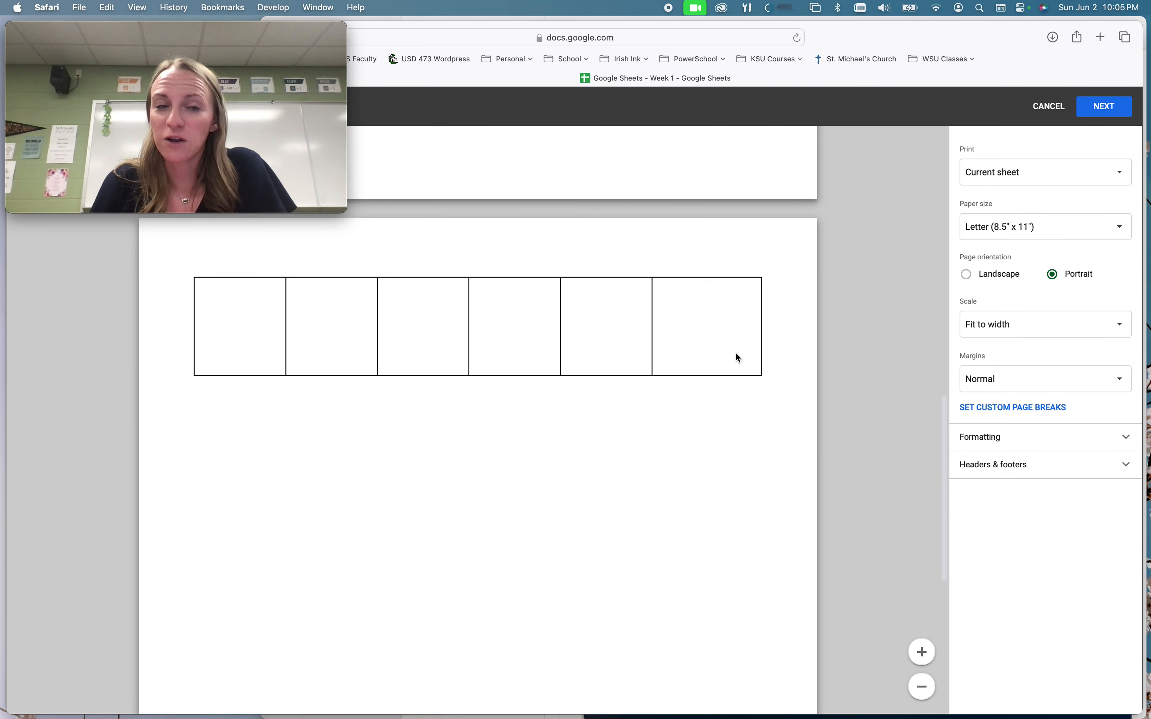
scroll(736, 353, up, 10)
scroll(736, 353, down, 2)
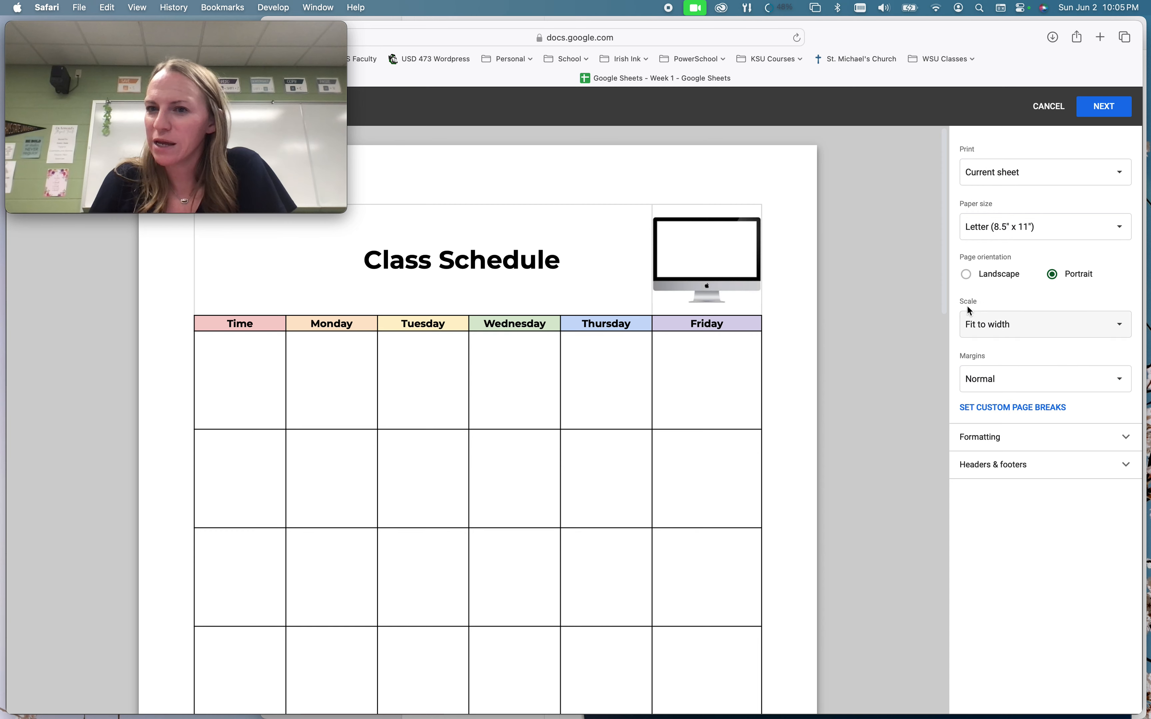
Set the print scale to Fit to page, check the preview, and look over the available margin options
click(994, 328)
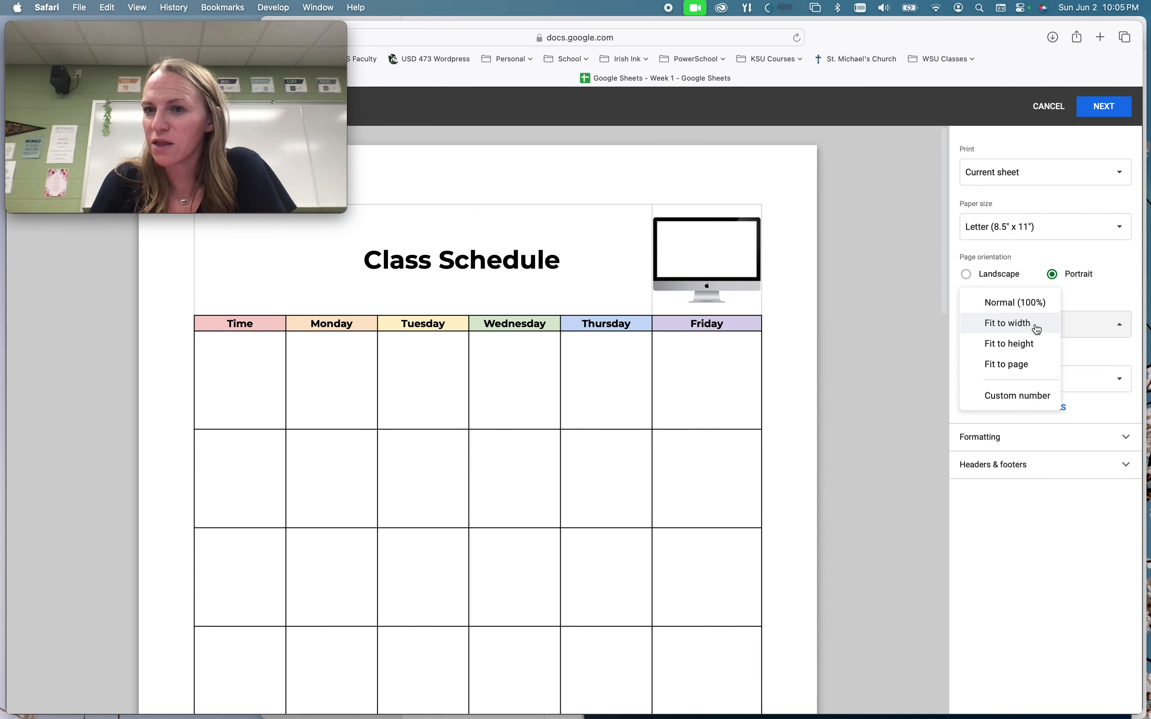
click(998, 367)
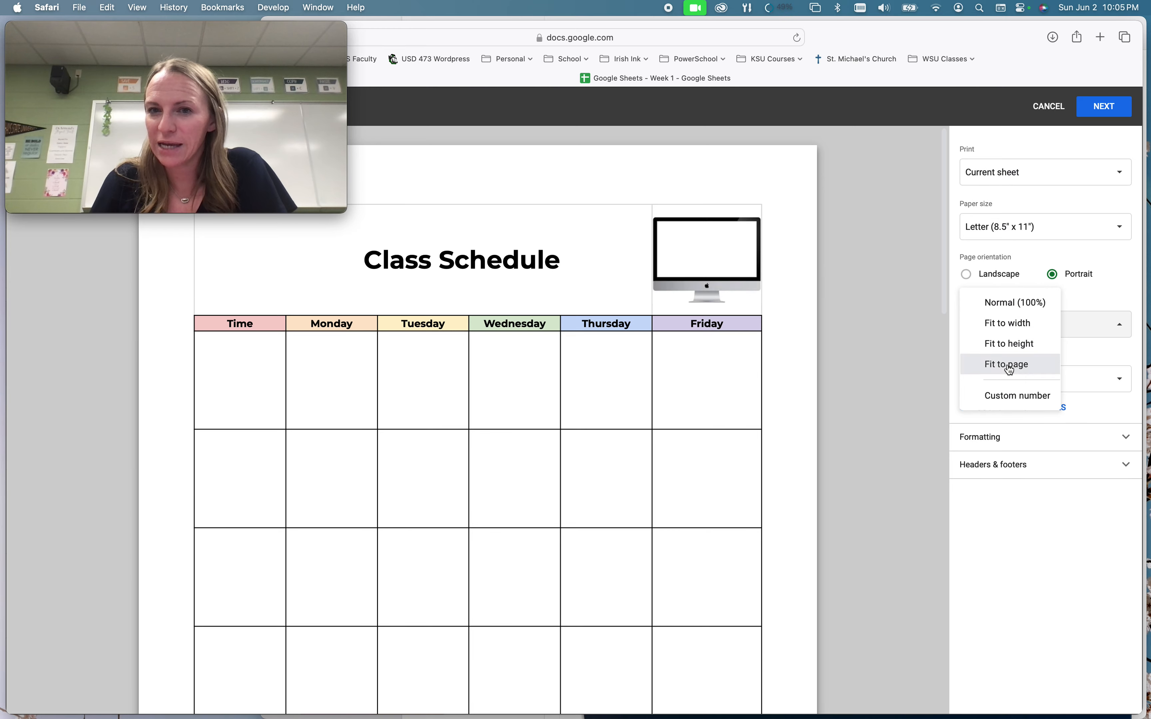
scroll(761, 326, down, 10)
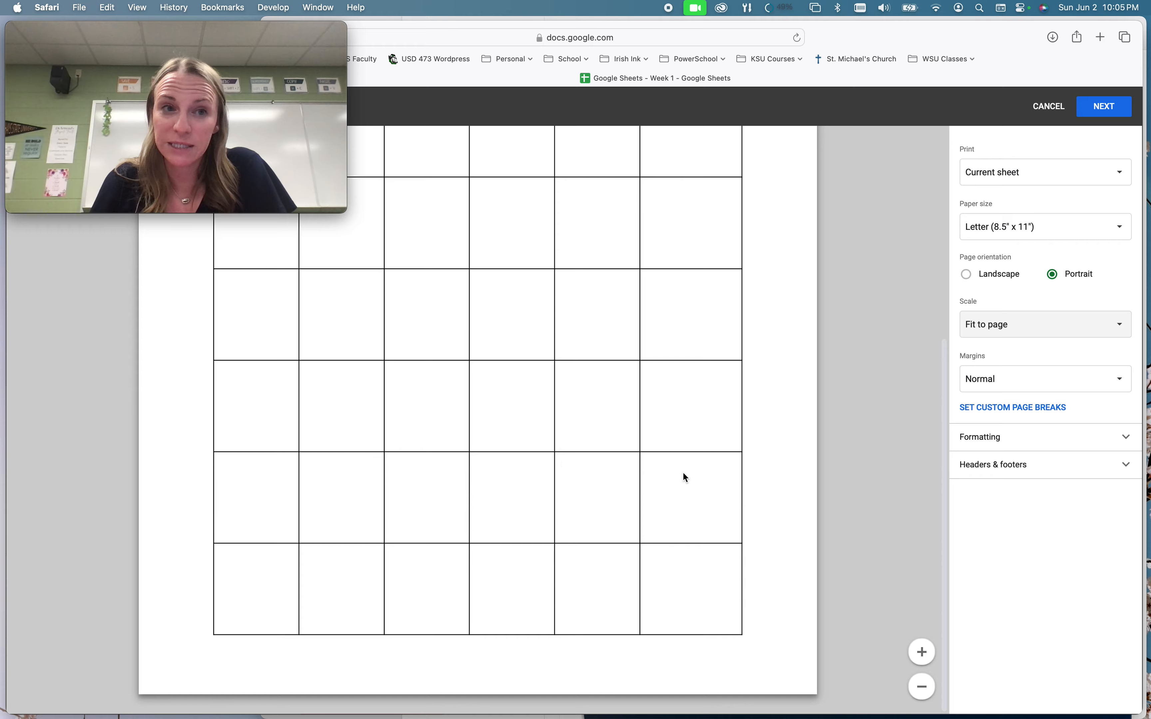
scroll(705, 457, up, 10)
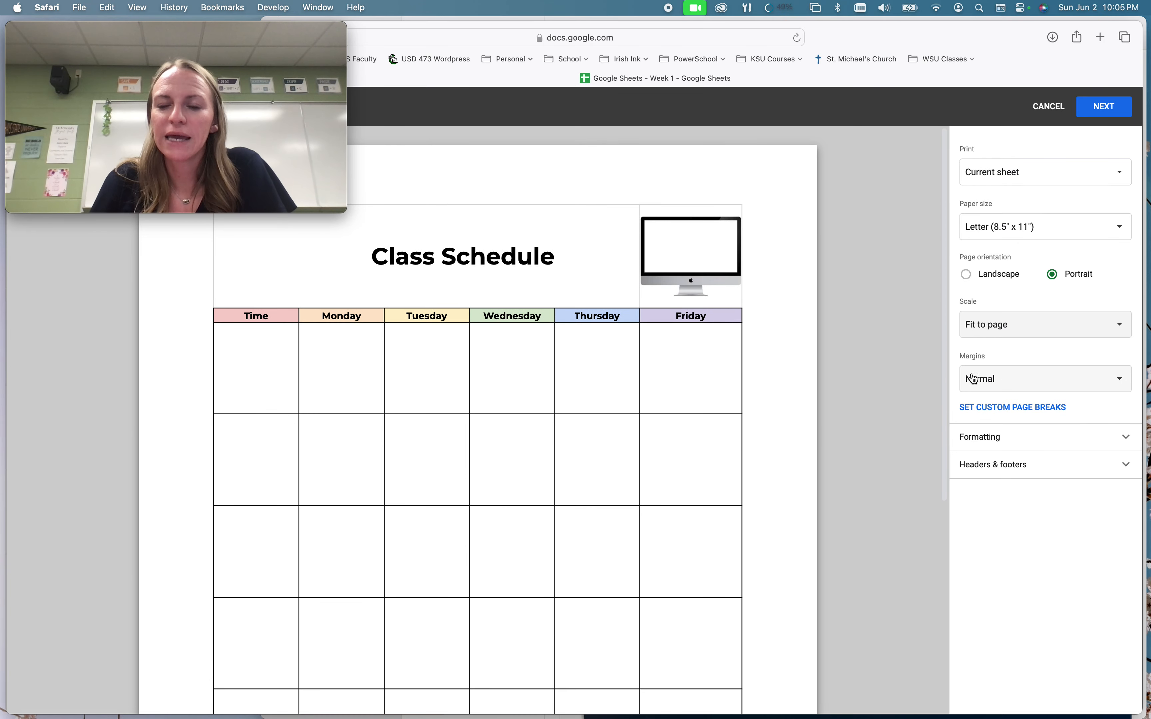
click(1028, 378)
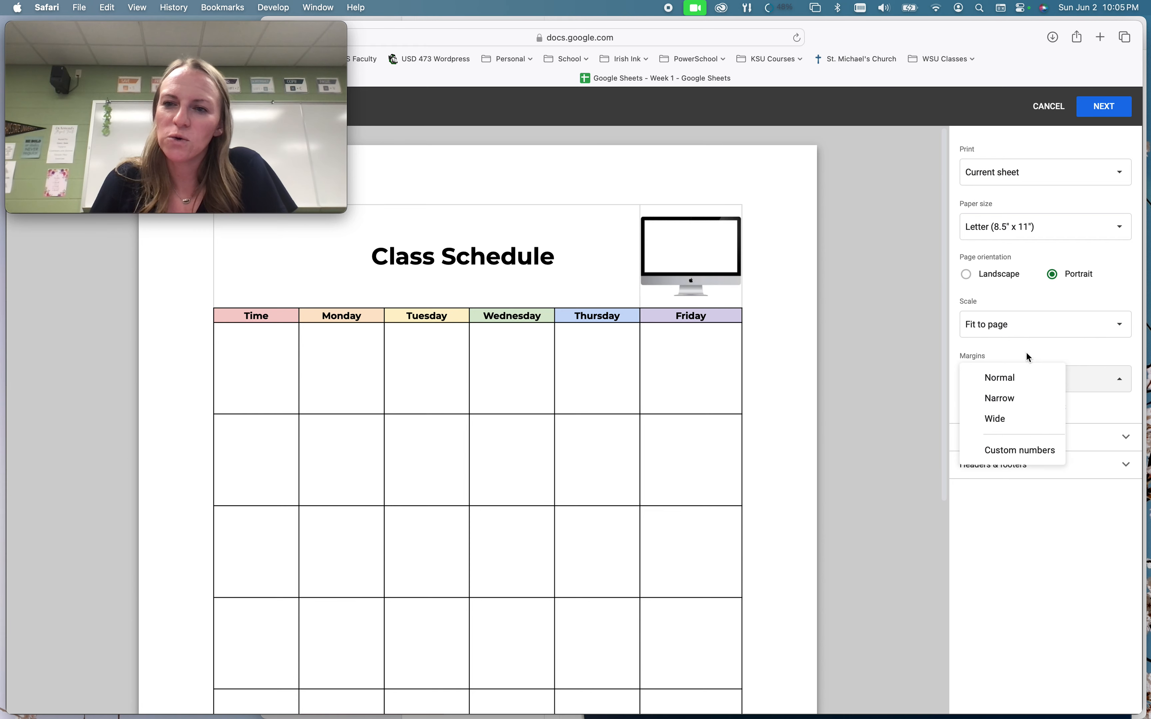
click(856, 352)
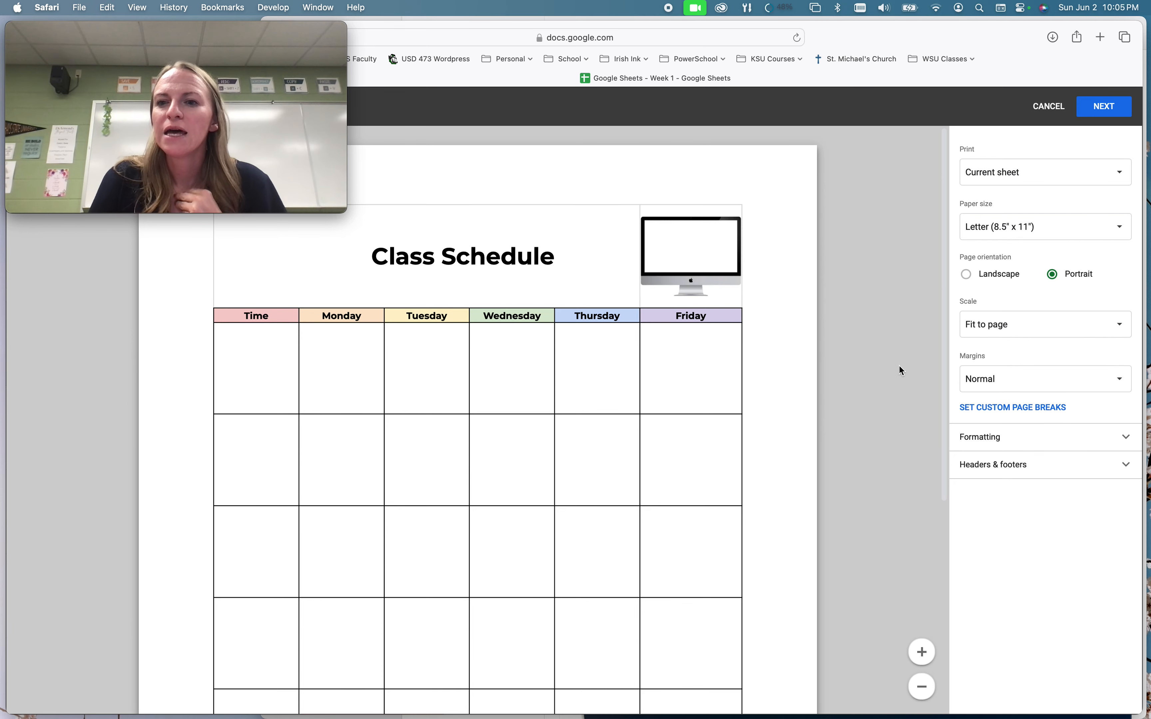
Hide the gridlines in the printout's formatting options and set the vertical page alignment to Bottom
click(983, 438)
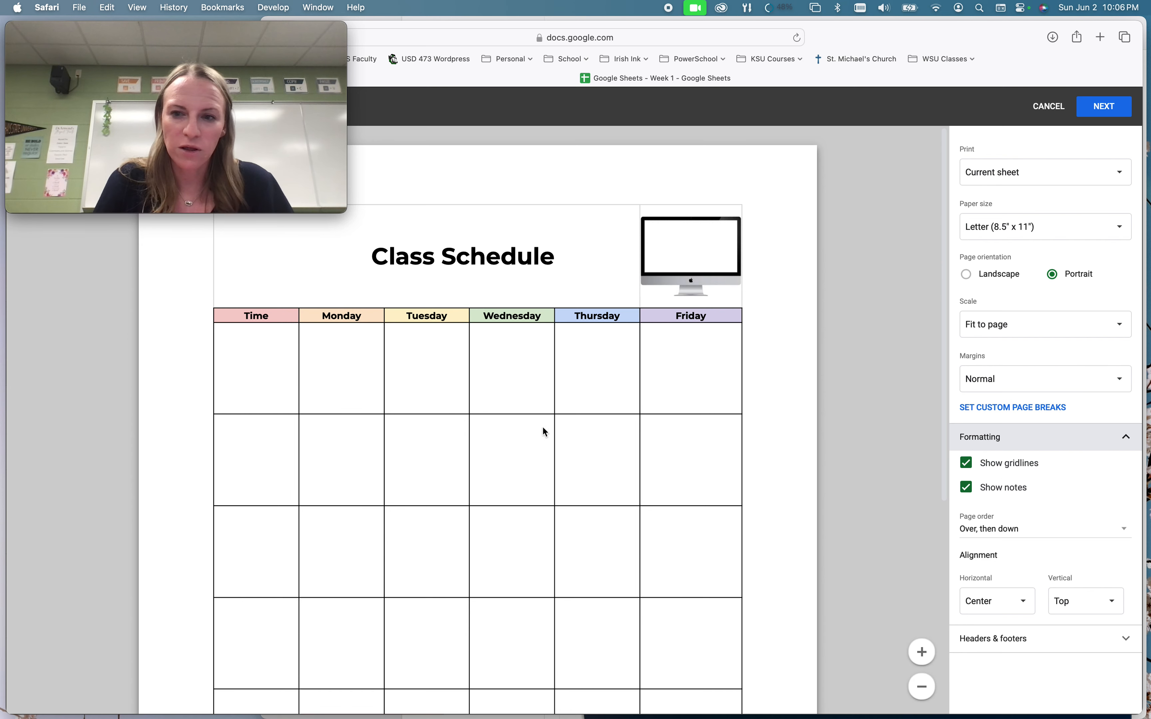
click(967, 464)
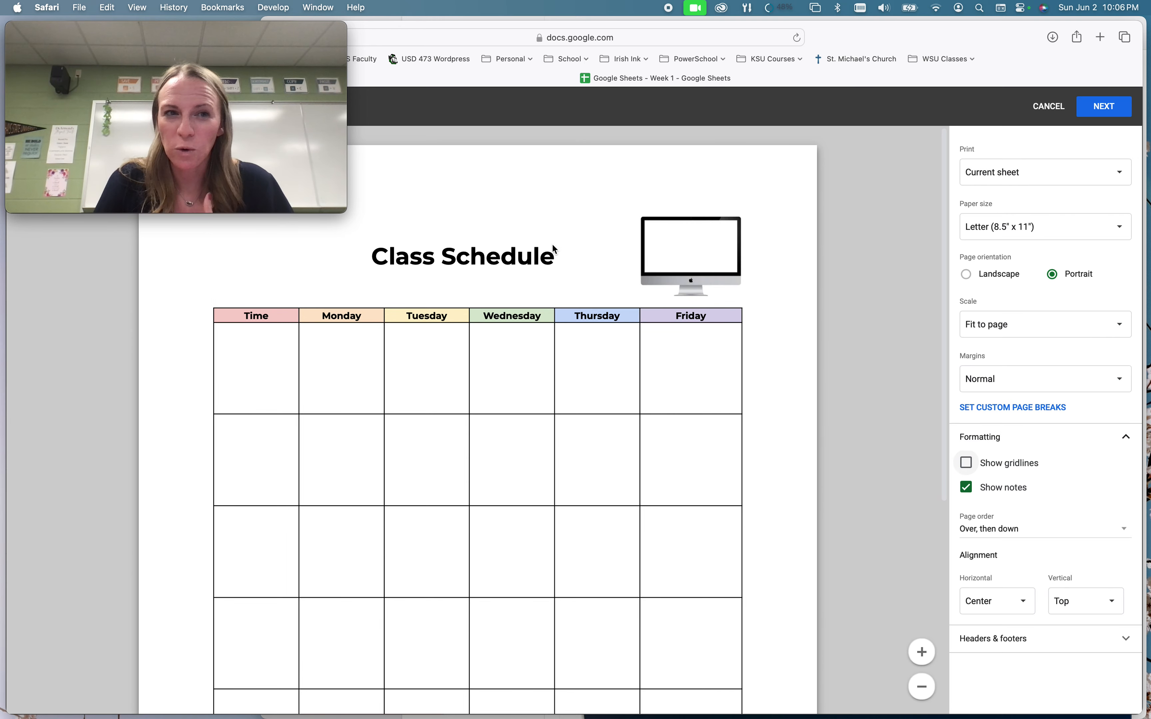
scroll(559, 331, down, 10)
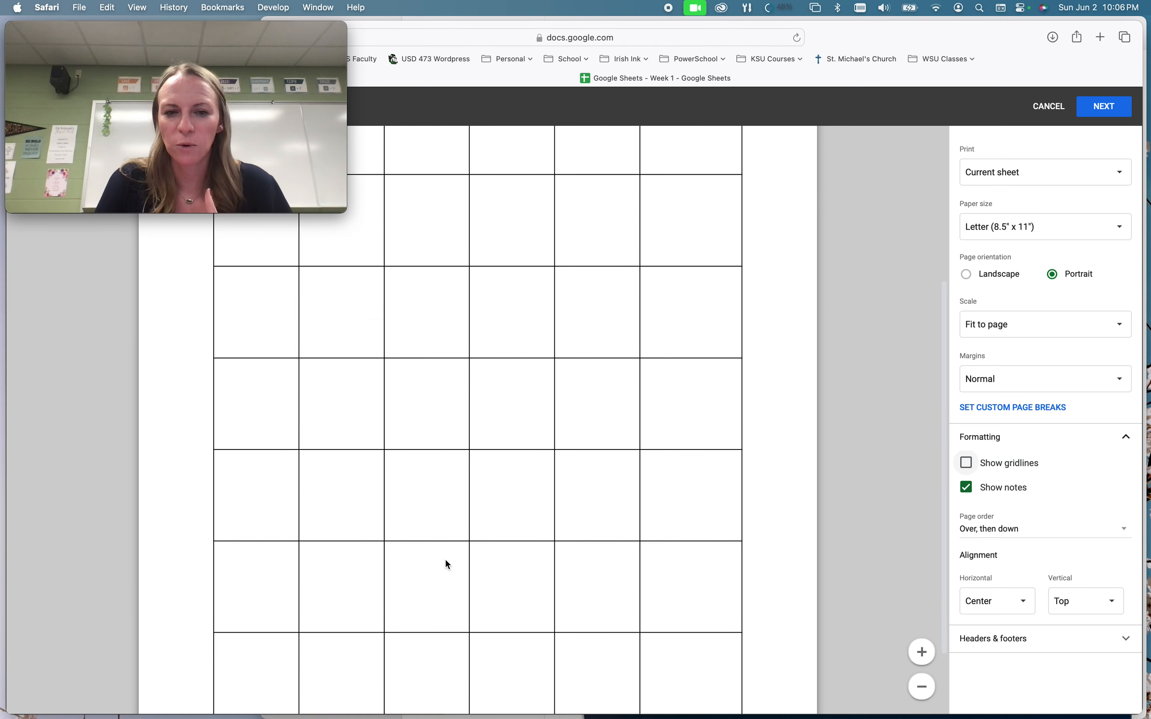
scroll(454, 456, down, 3)
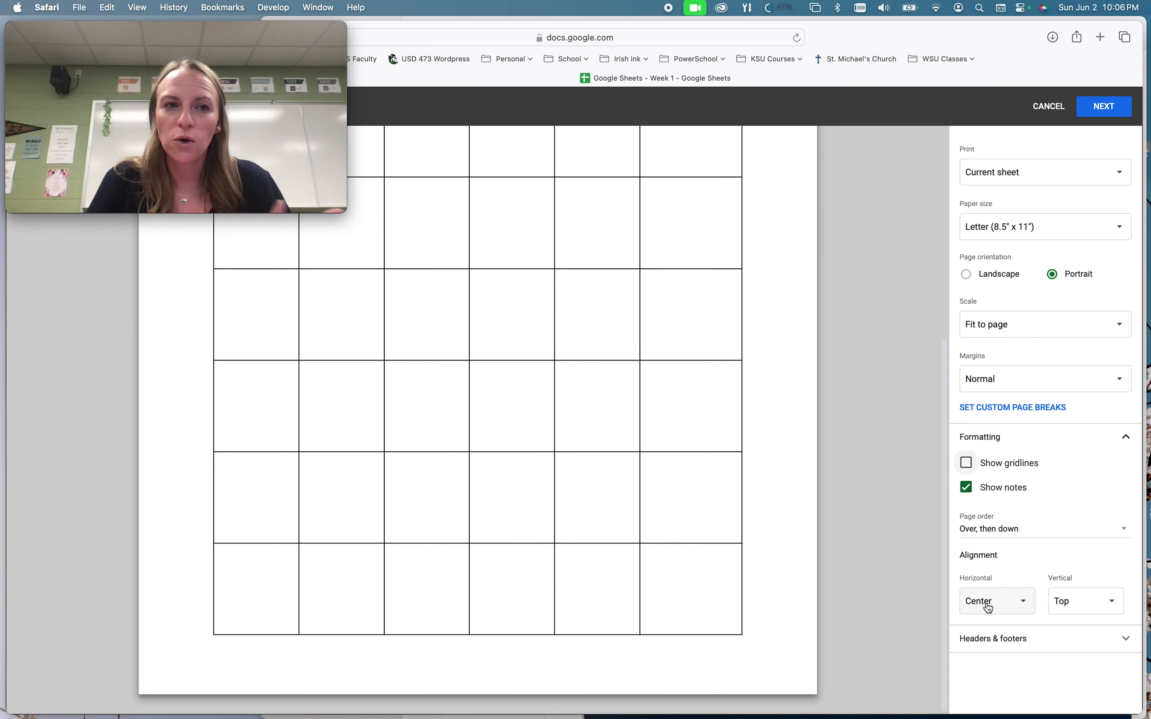
click(1071, 607)
click(1077, 623)
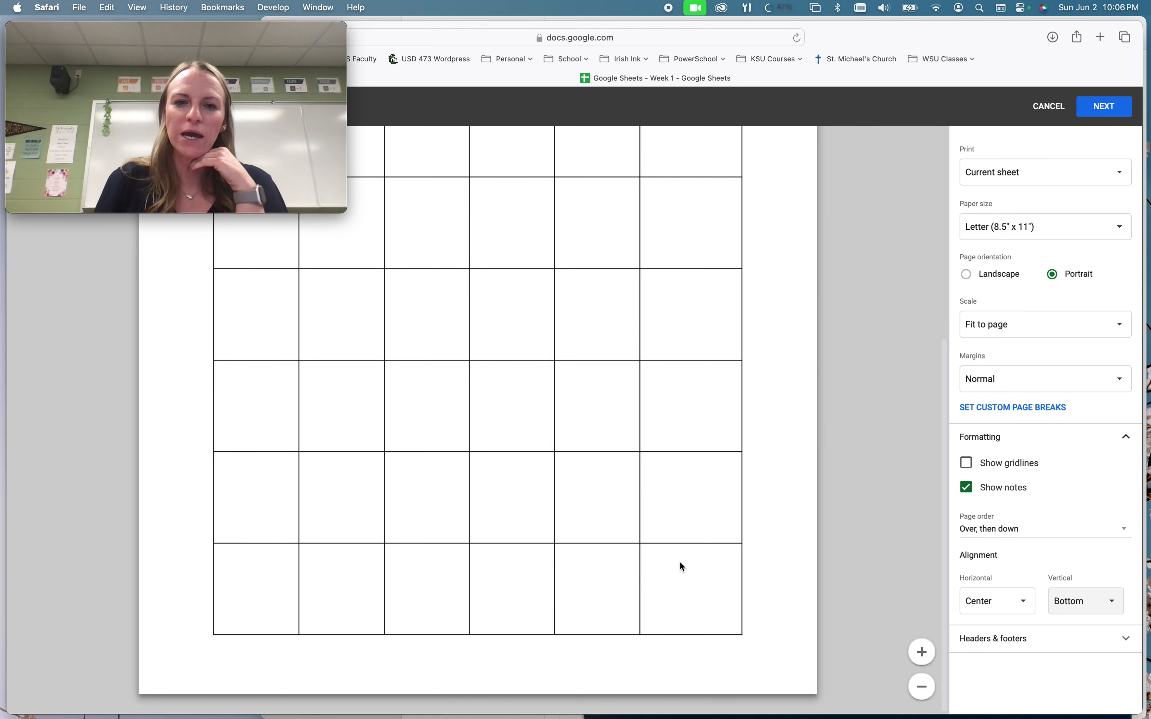
Add the current date to the printout through the headers and footers options, and close the print settings without printing
click(1007, 636)
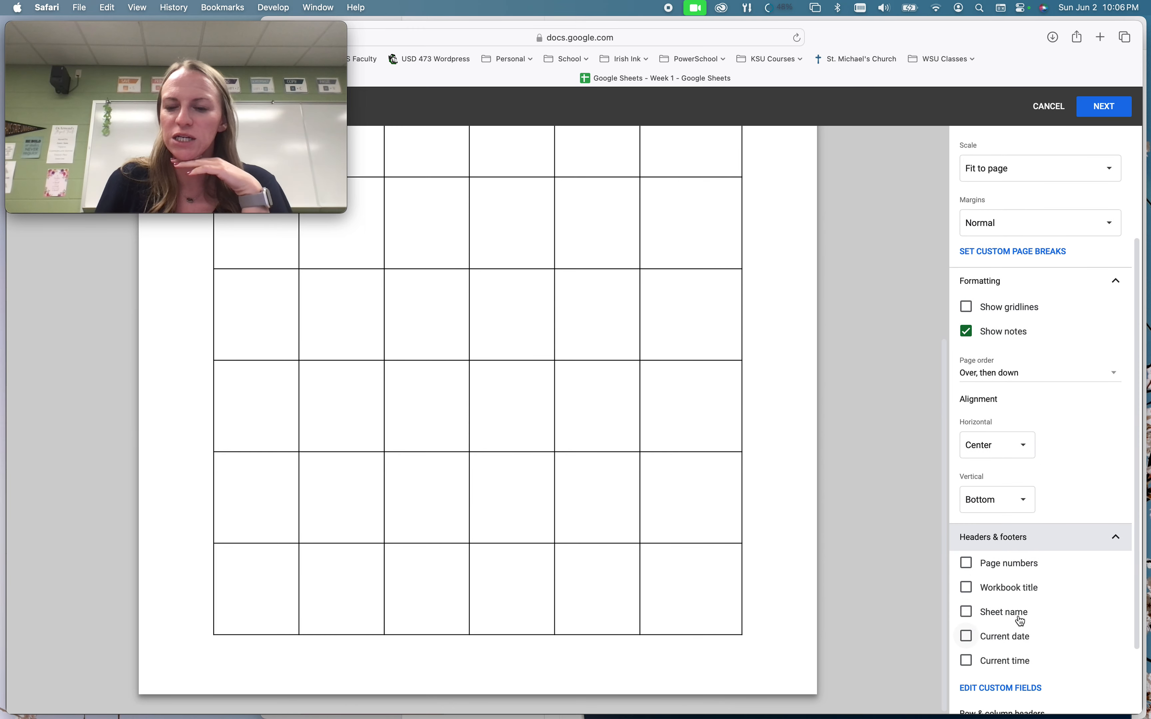
scroll(1014, 611, down, 4)
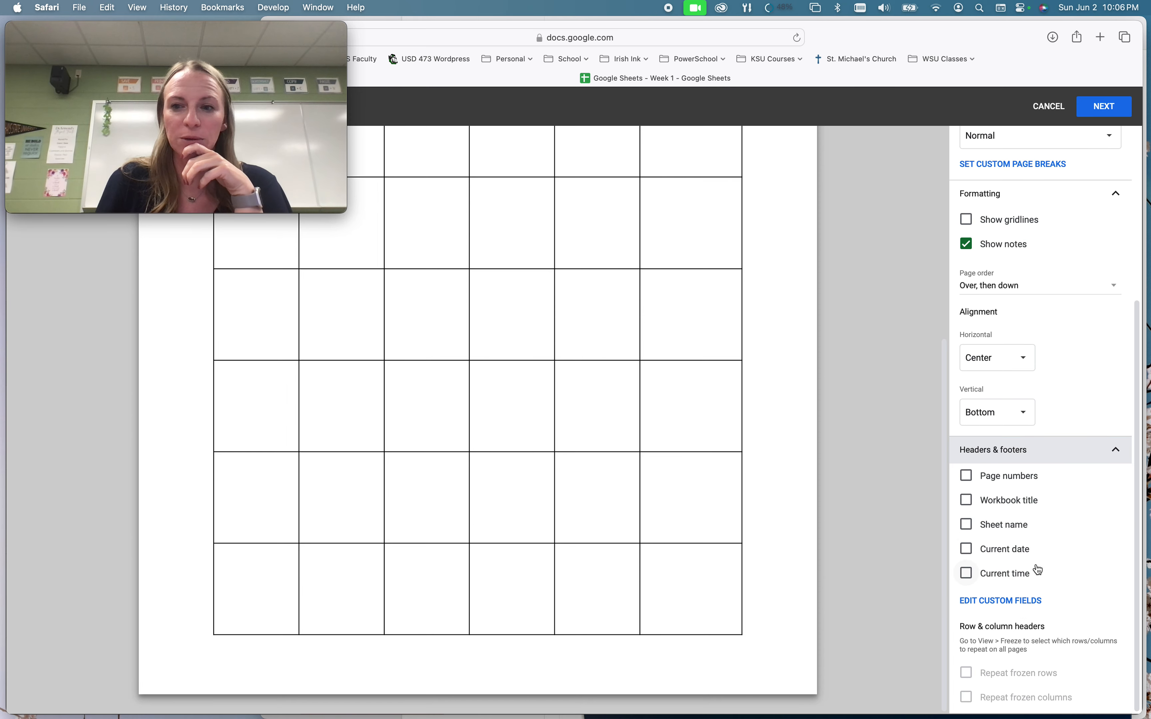
scroll(1037, 569, up, 1)
click(967, 563)
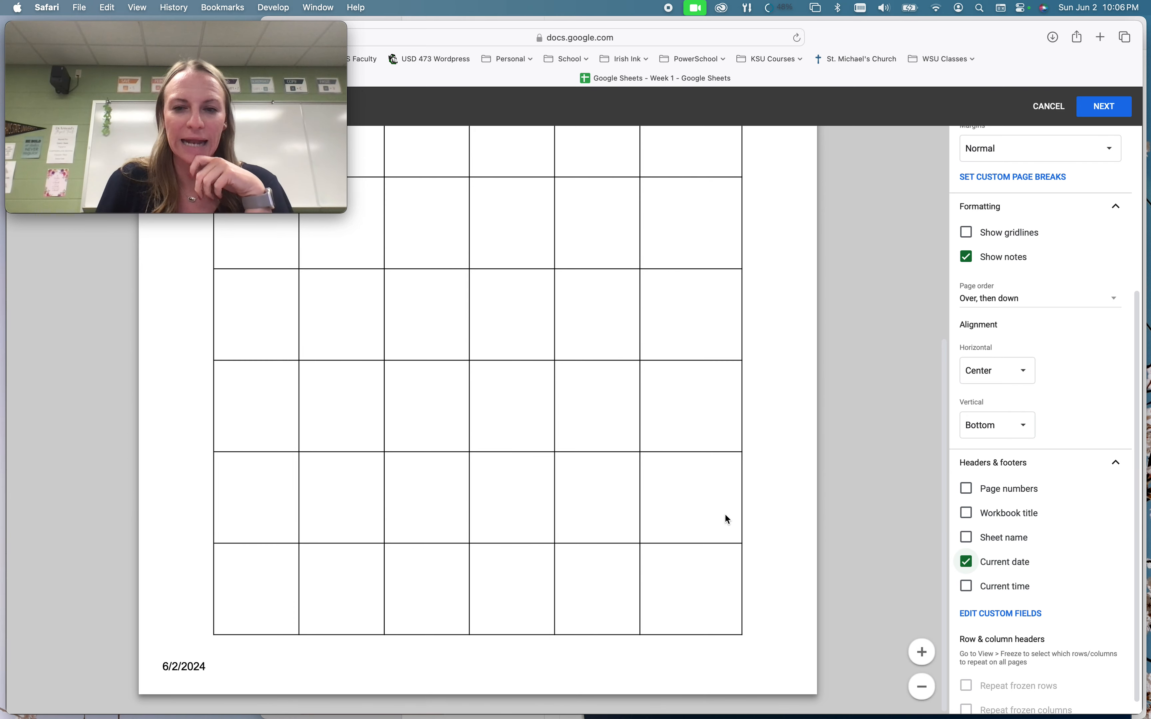
scroll(716, 501, up, 10)
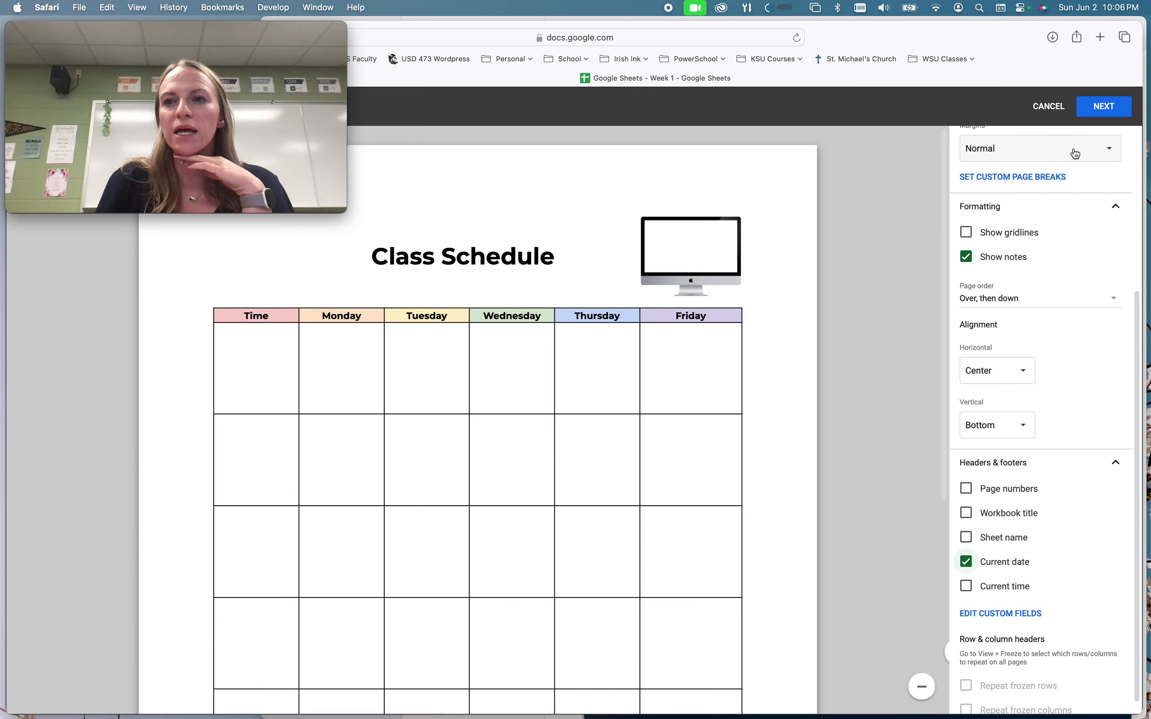
click(1049, 106)
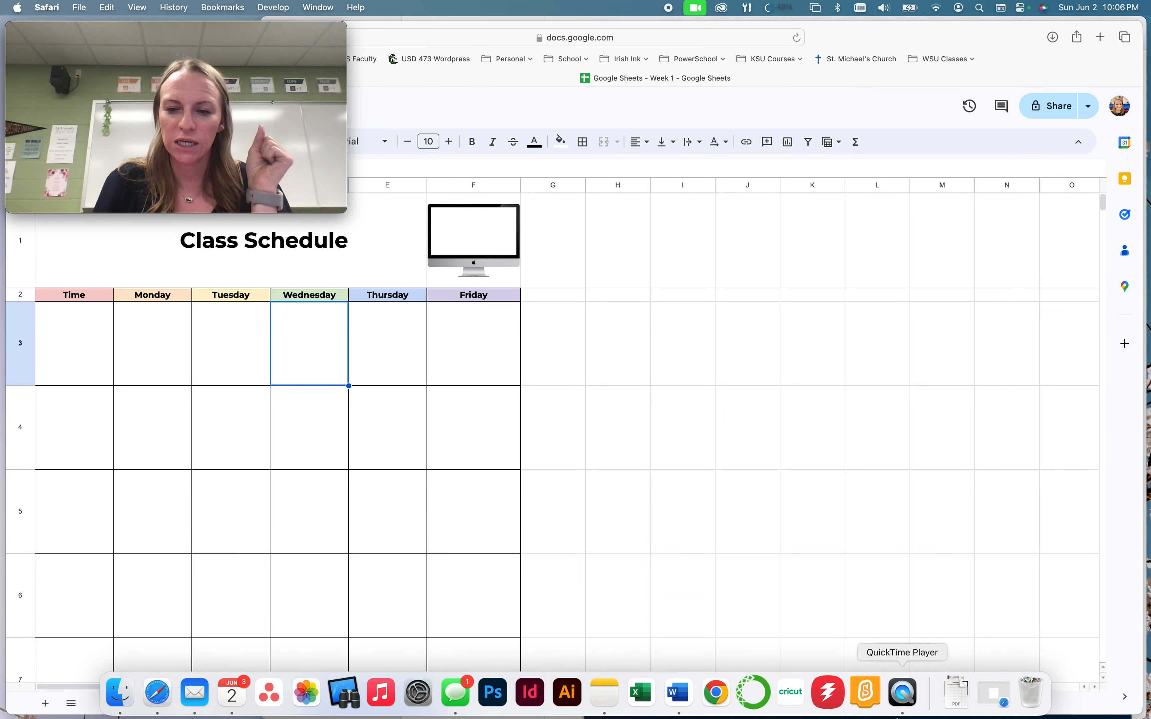
Switch to the Class Schedule PDF in Preview, move its window clear of the webcam view and look through the page
click(955, 695)
click(959, 657)
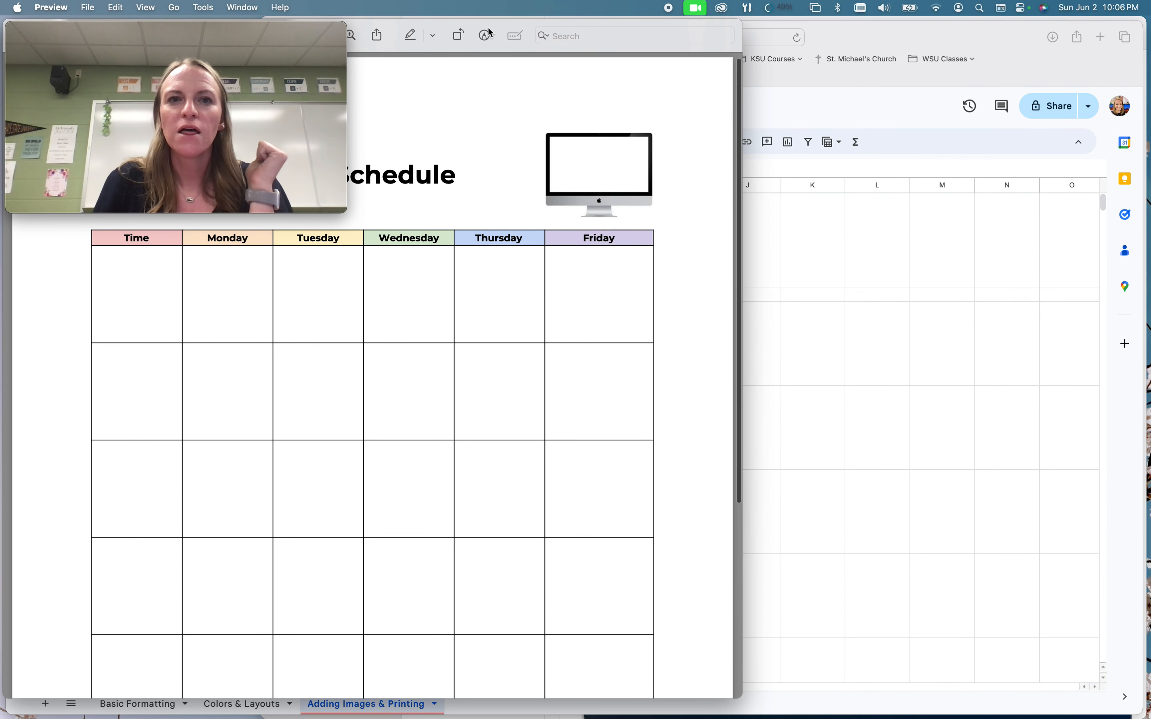
drag(491, 32, 855, 24)
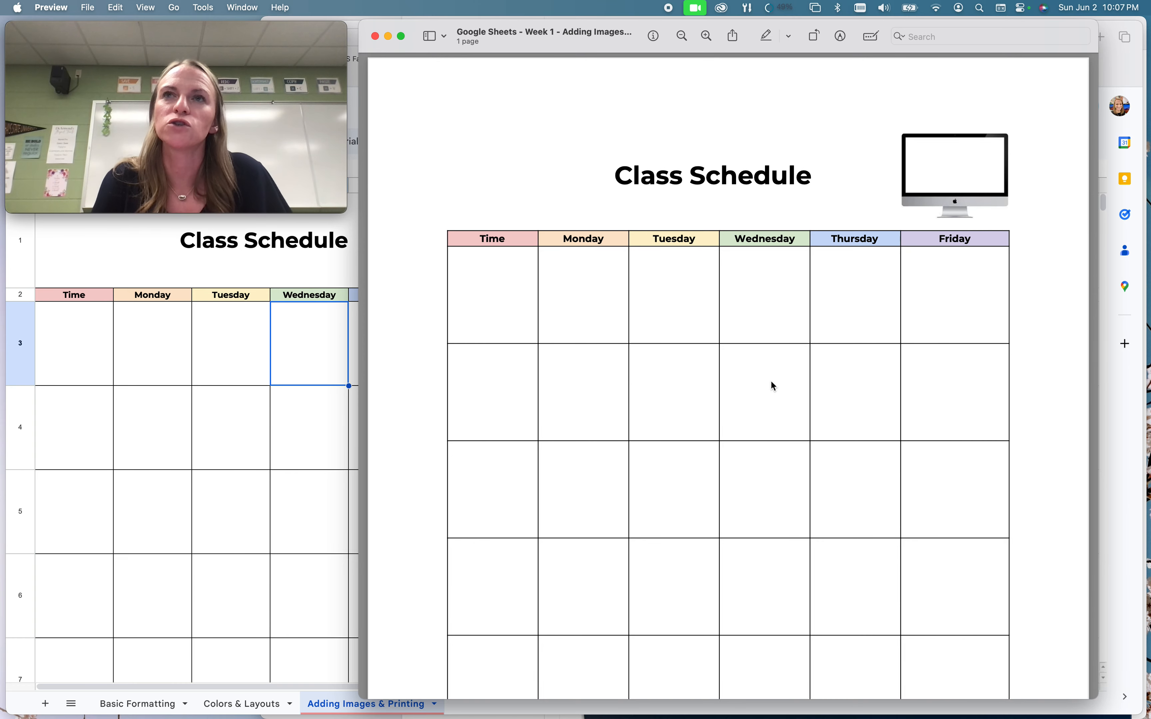
scroll(771, 383, down, 5)
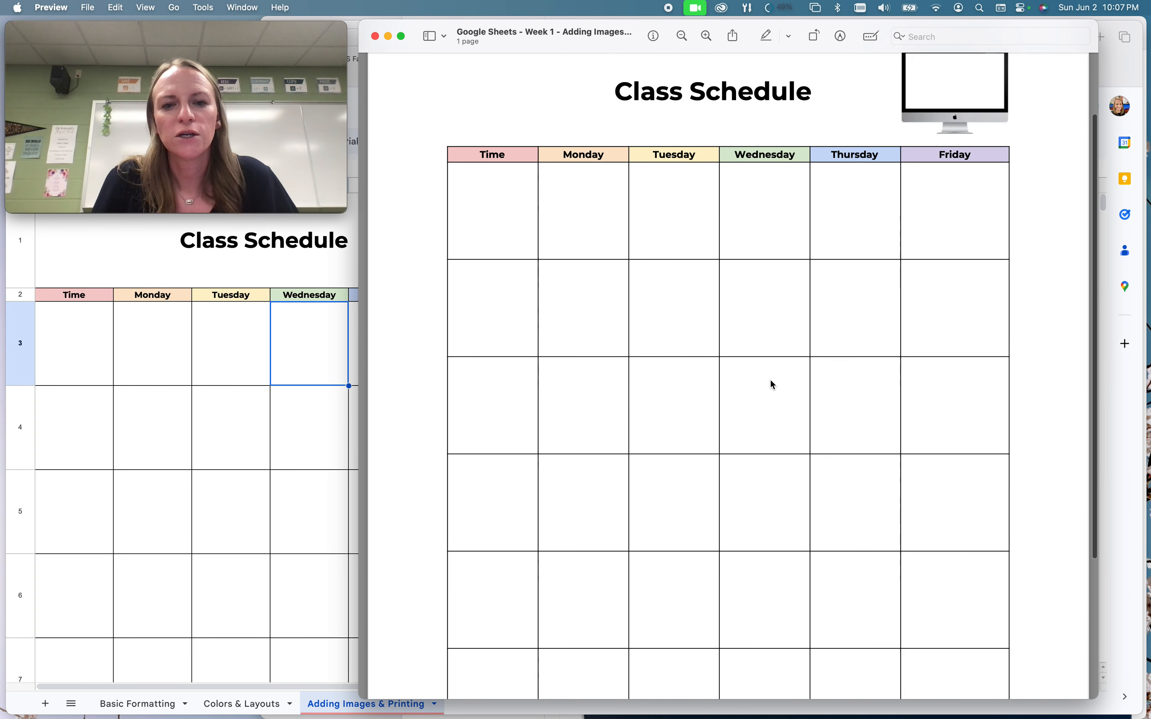
scroll(770, 380, up, 5)
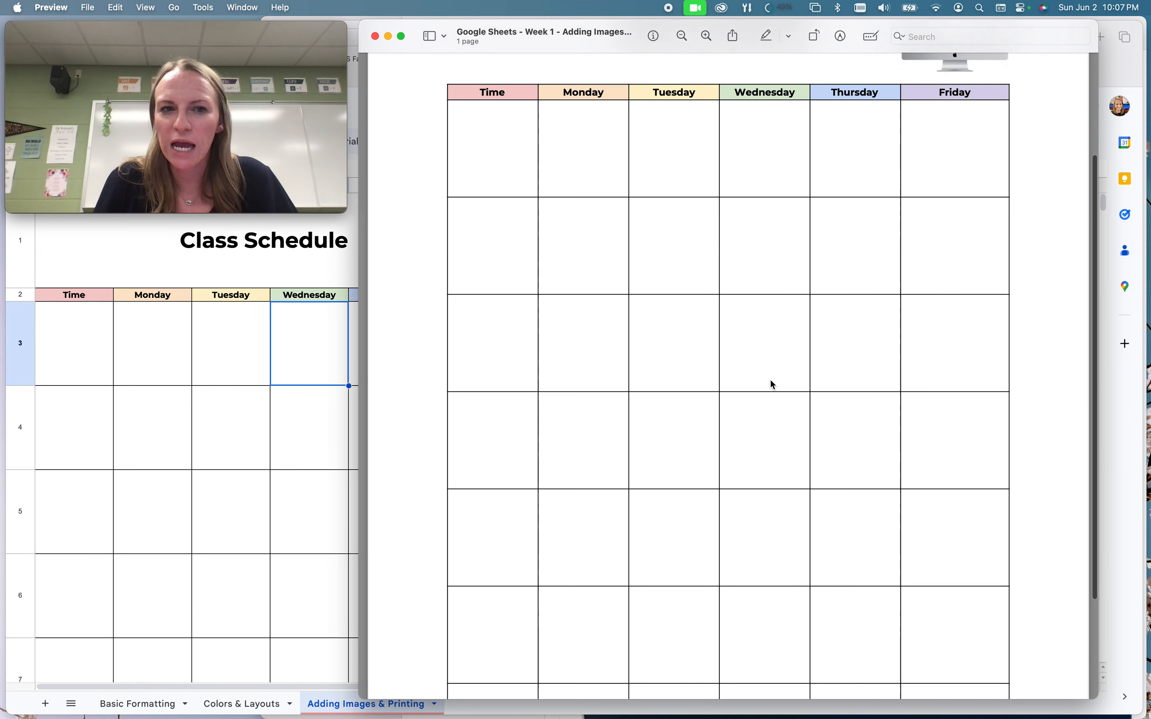